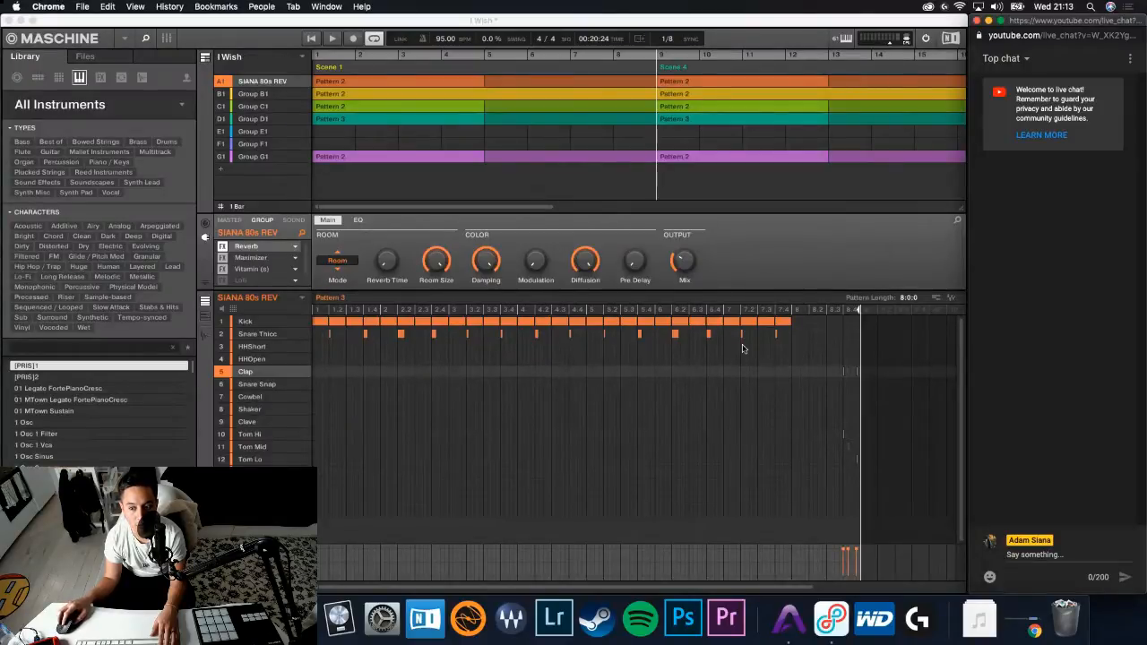
- Check the Lightstream project and the YouTube Live Dashboard in Chrome, and return to the Maschine project
{"action": "key", "text": "ctrl+Up"}
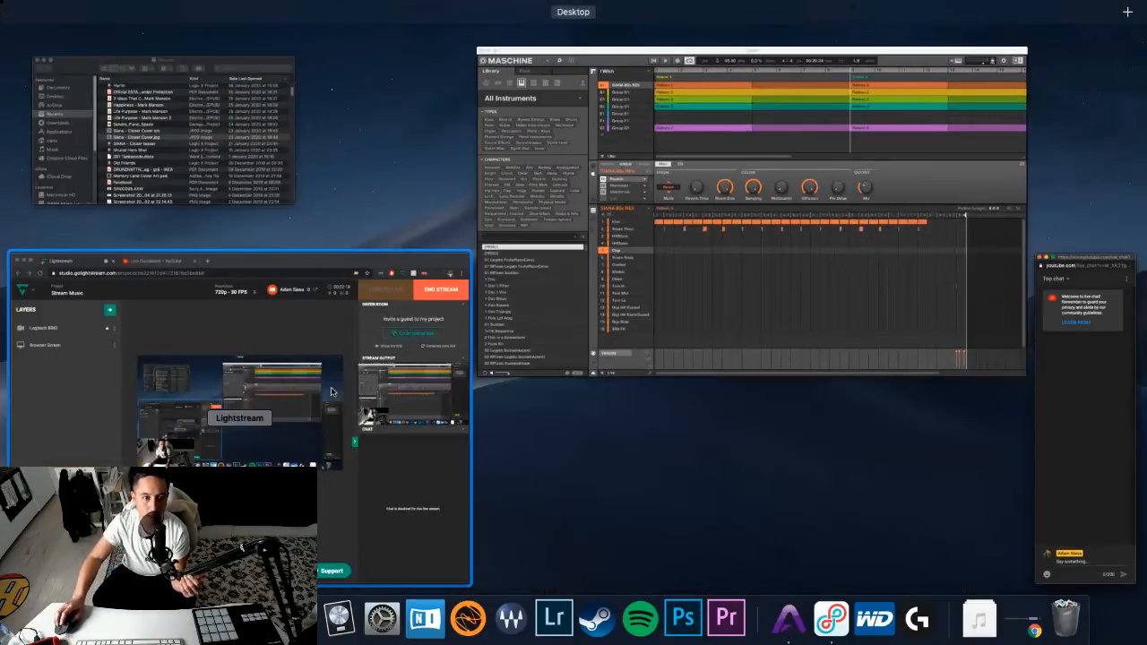
{"action": "left_click", "coordinate": [331, 391]}
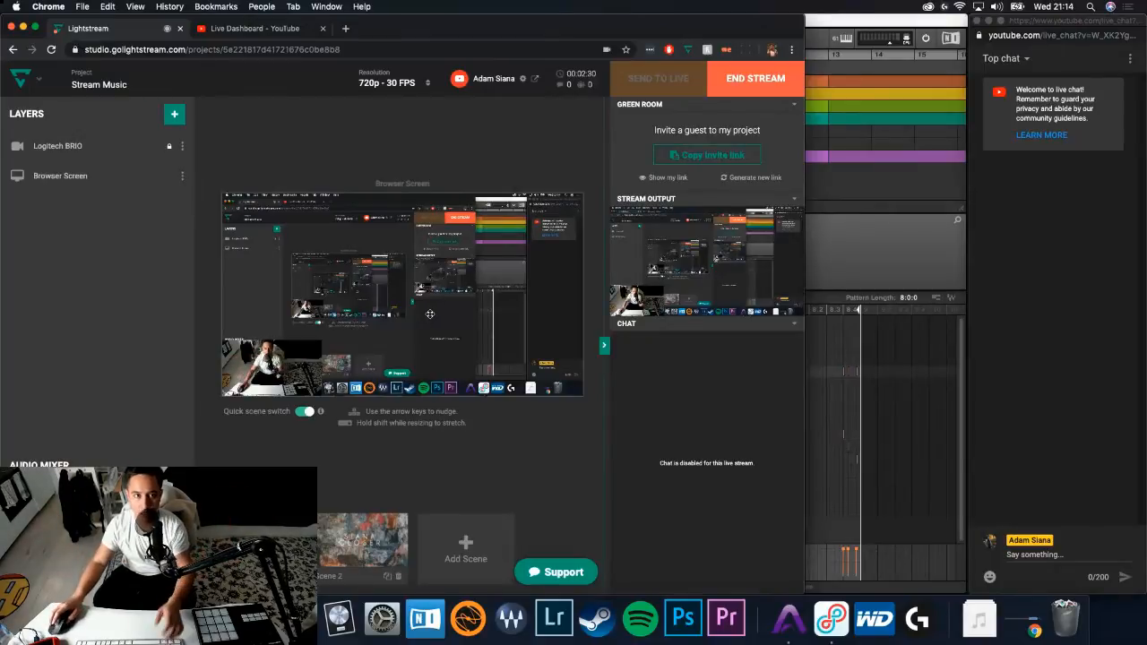
{"action": "left_click", "coordinate": [302, 32]}
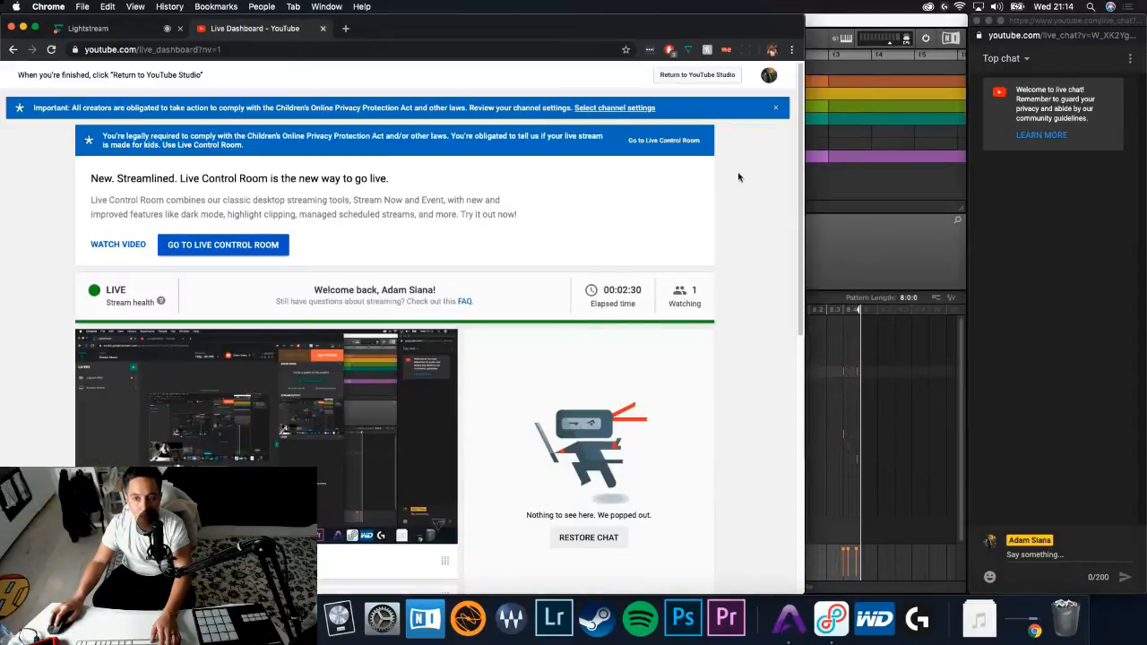
{"action": "left_click", "coordinate": [893, 226]}
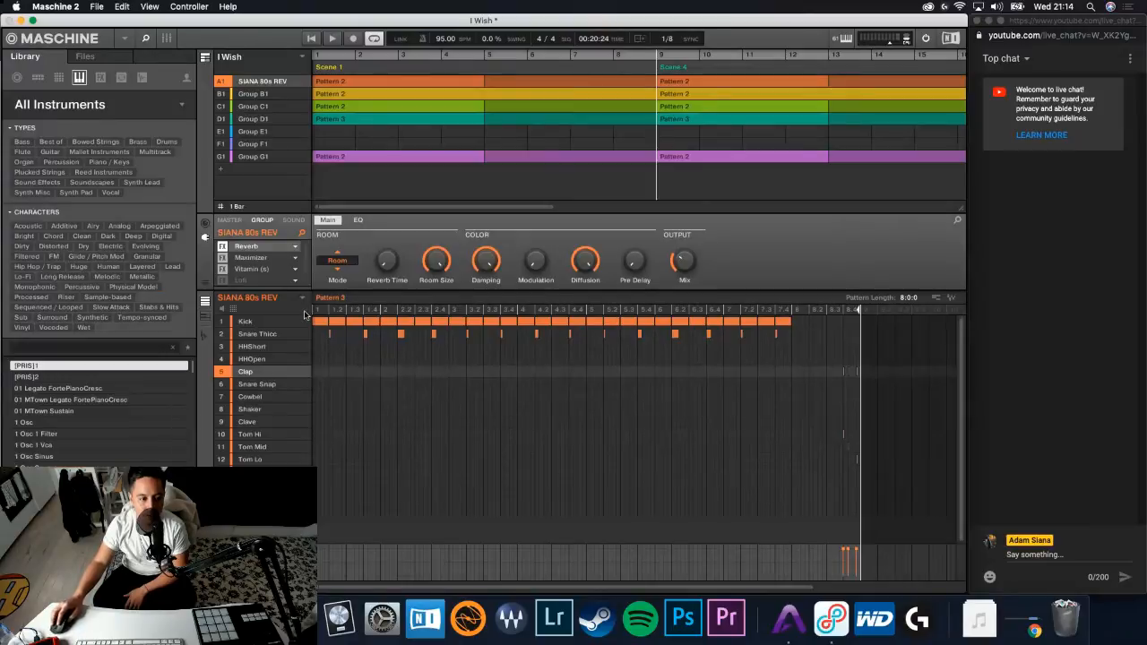
- Switch to the Lightstream project in Chrome and send its changes to the live stream
{"action": "left_click", "coordinate": [49, 6]}
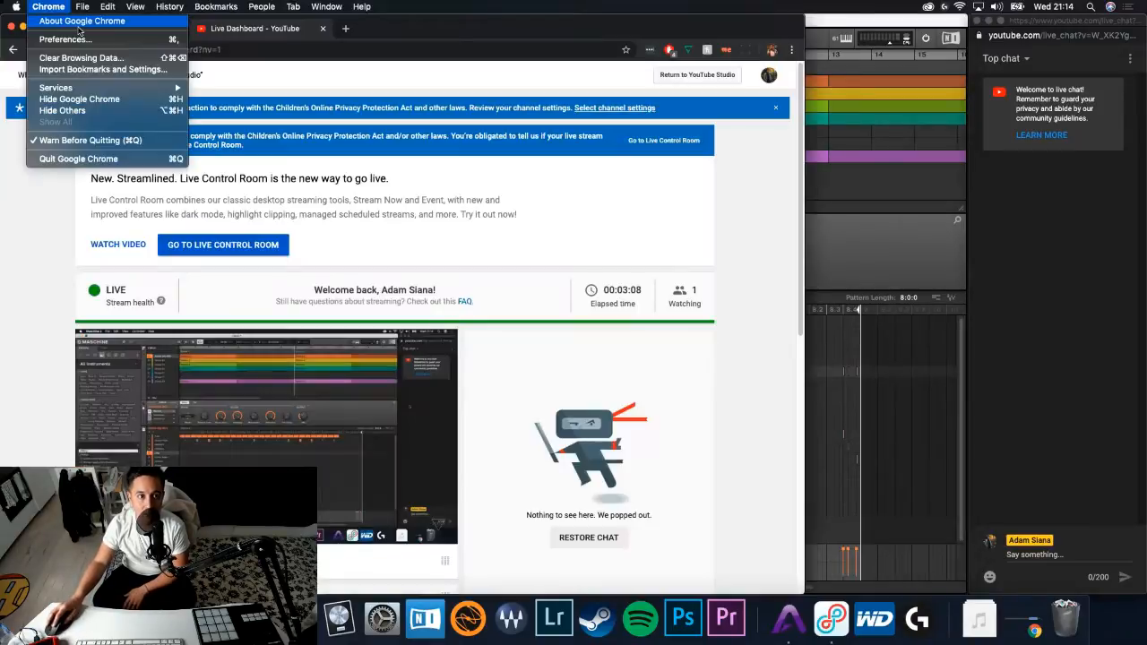
{"action": "left_click", "coordinate": [286, 31]}
{"action": "left_click", "coordinate": [129, 34]}
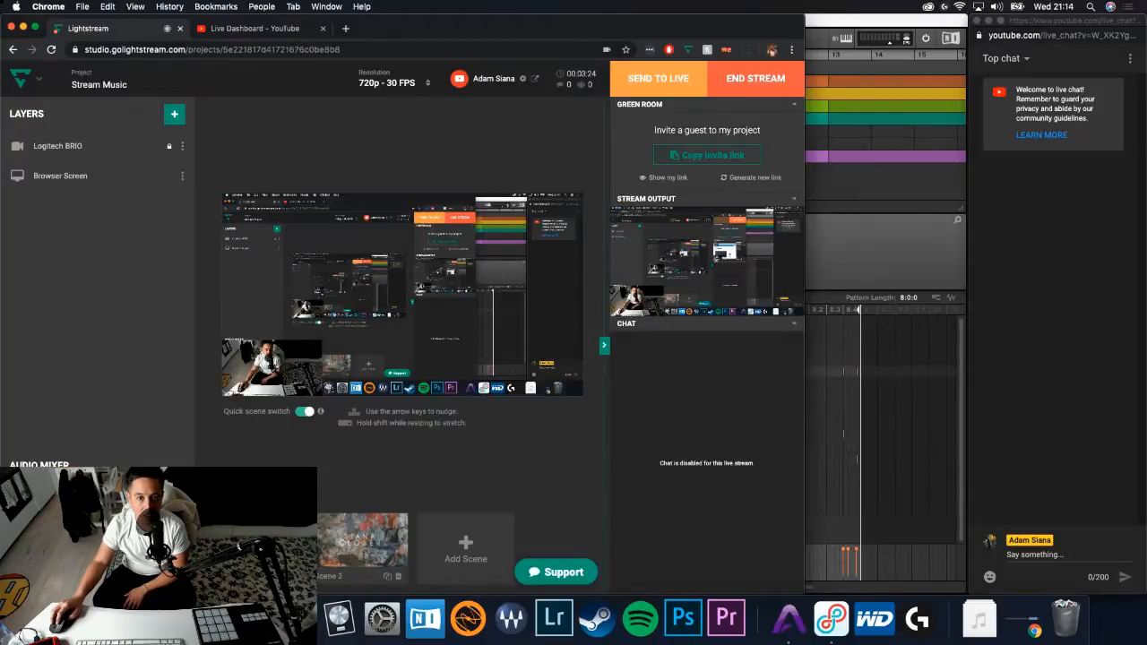
{"action": "left_click", "coordinate": [658, 78]}
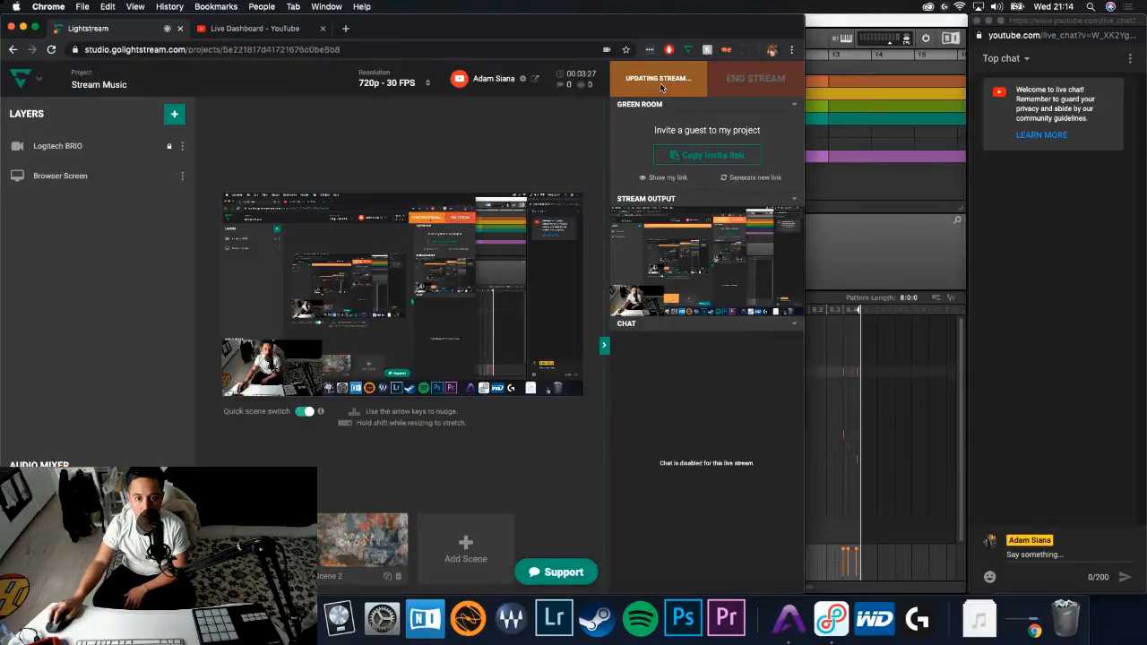
- Switch back to Maschine and select the SuperJP Brass 2 sound in Group B1
{"action": "left_click", "coordinate": [896, 234]}
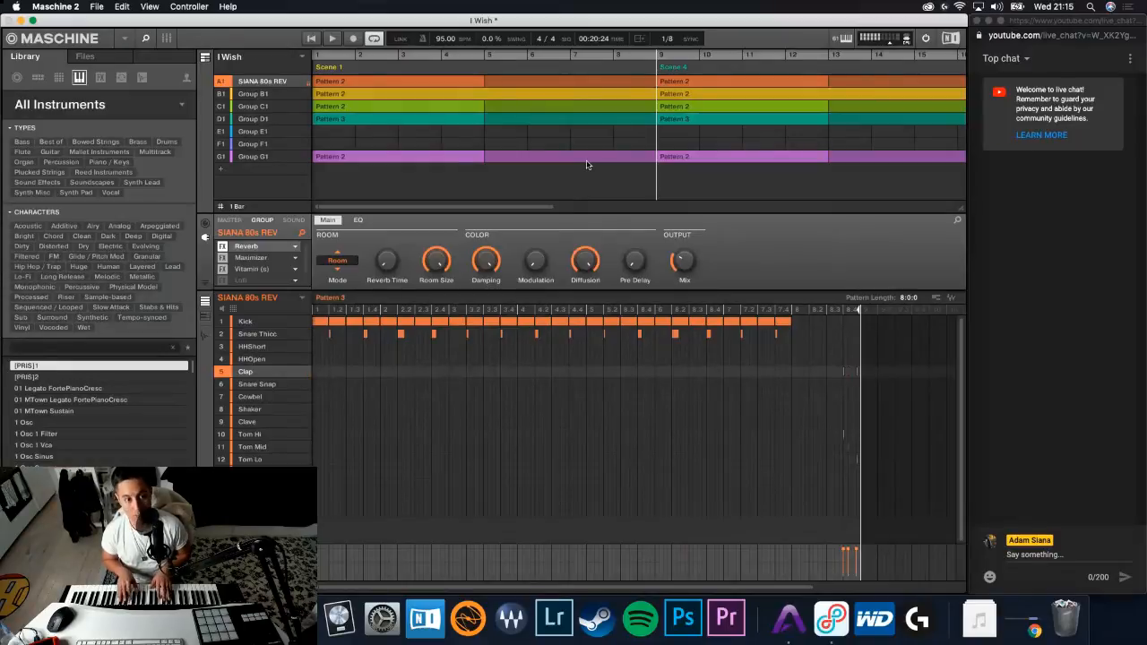
{"action": "left_click", "coordinate": [269, 96]}
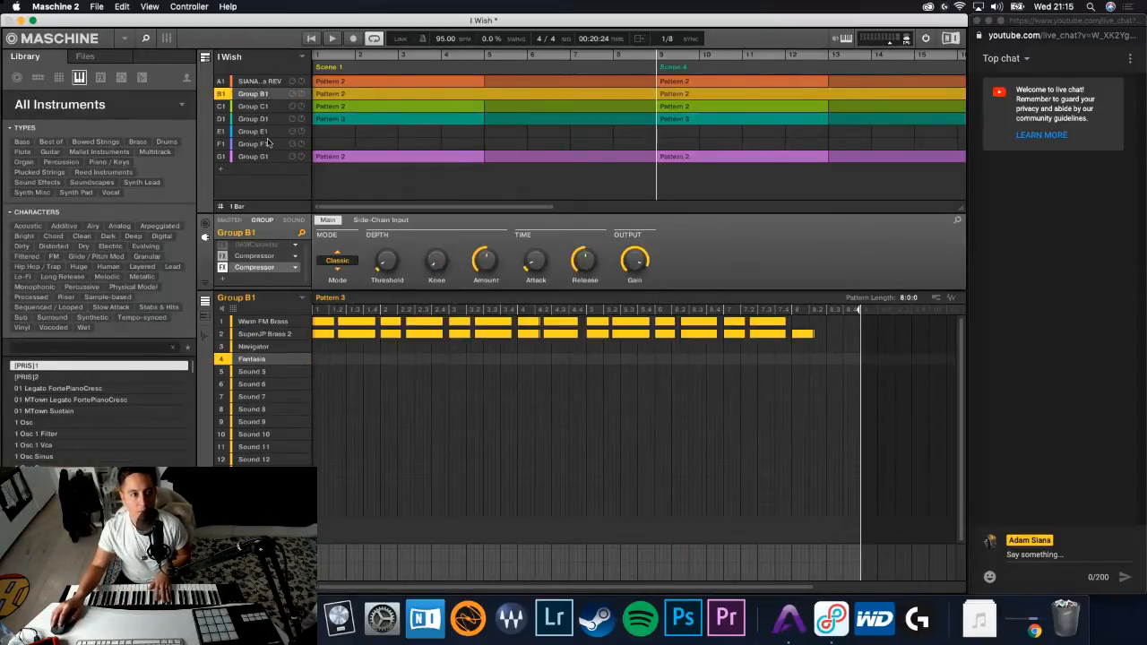
{"action": "left_click", "coordinate": [277, 332]}
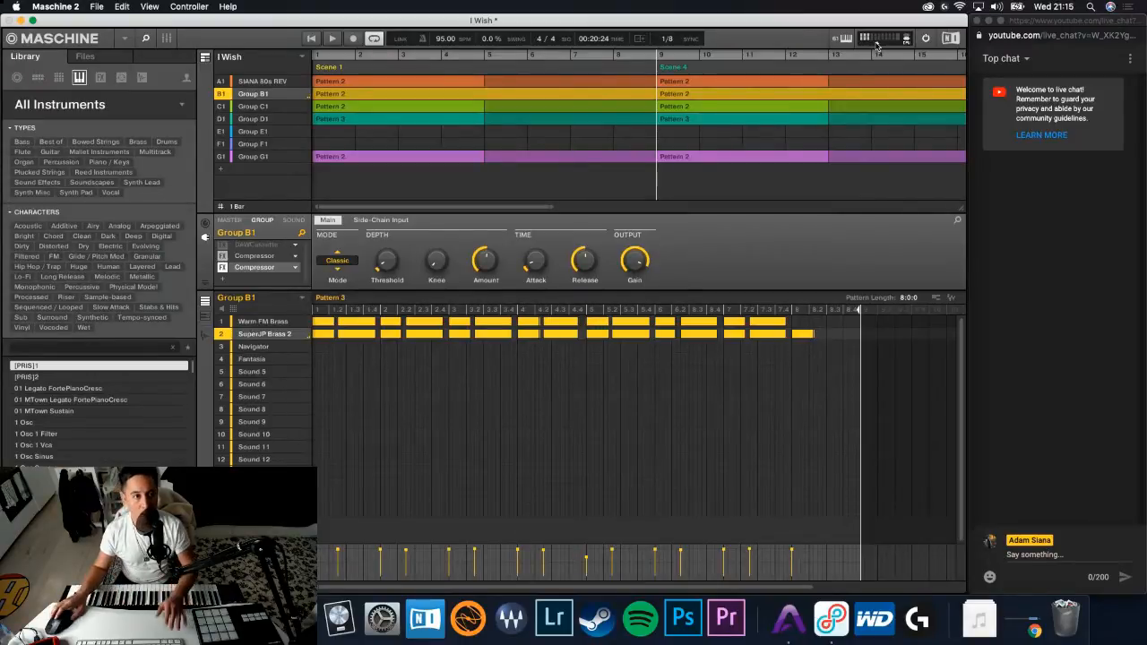
- Create a new project, saving the changes to the I Wish project
{"action": "left_click", "coordinate": [96, 7]}
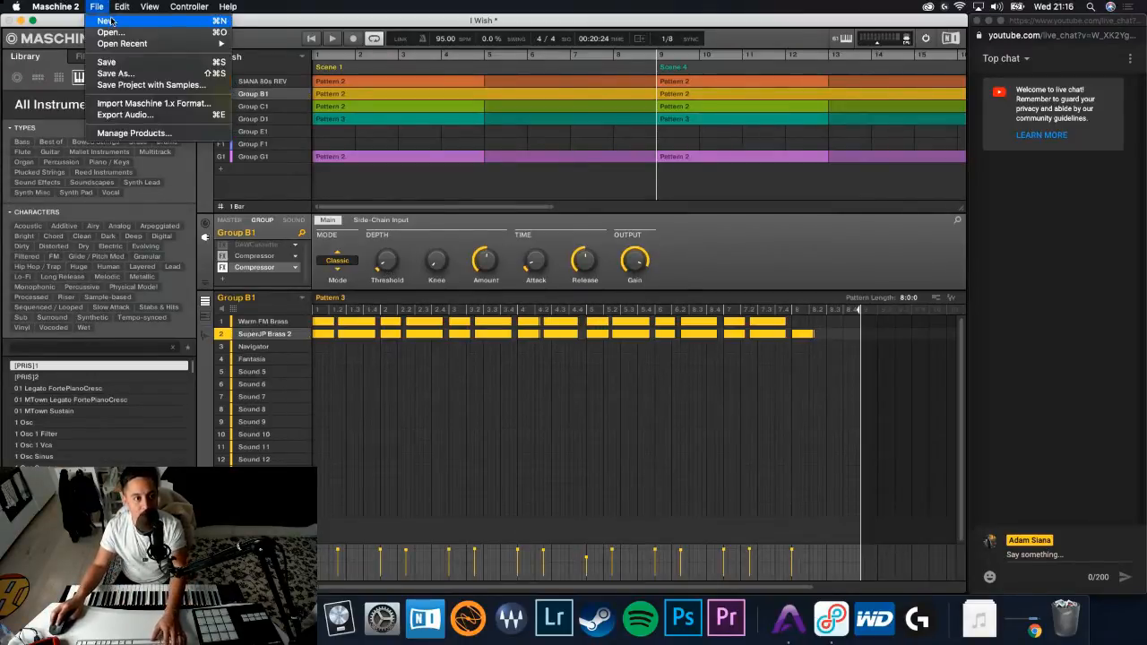
{"action": "left_click", "coordinate": [109, 21]}
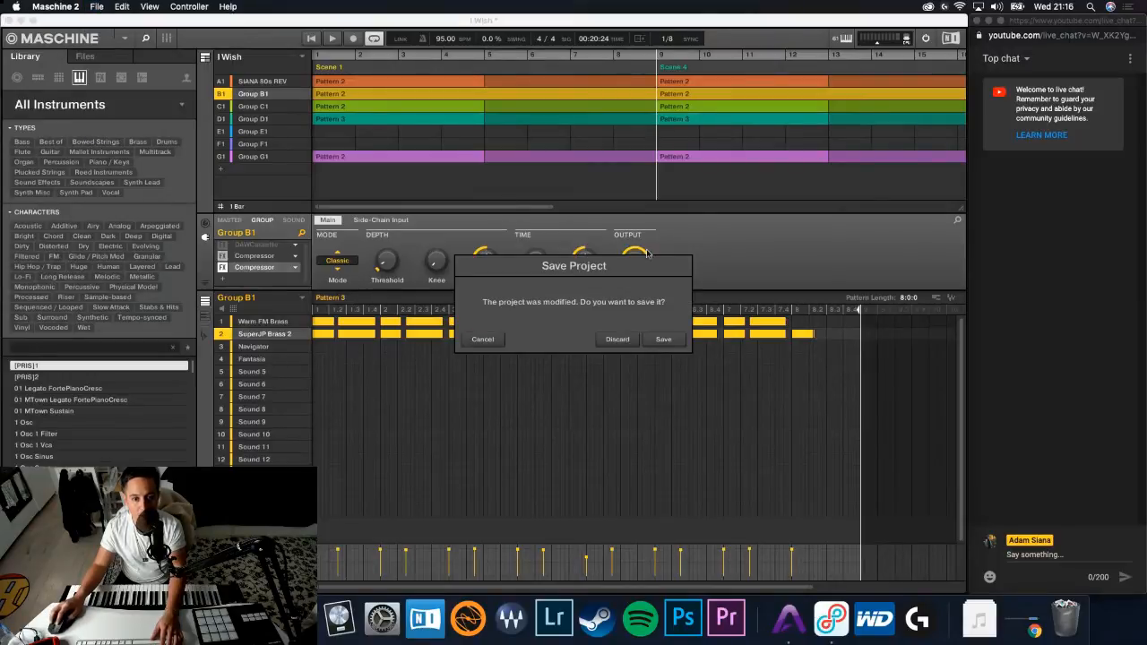
{"action": "left_click", "coordinate": [657, 344]}
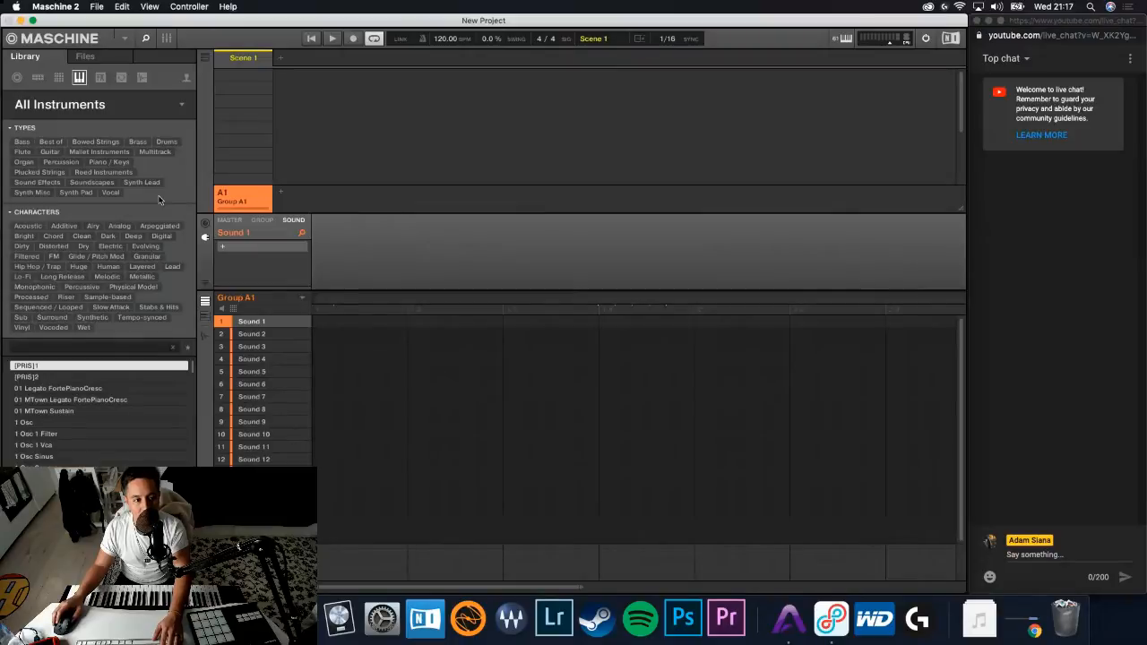
- Browse the instrument library by vendor, covering the Native Instruments and Arturia products
{"action": "left_click", "coordinate": [182, 106]}
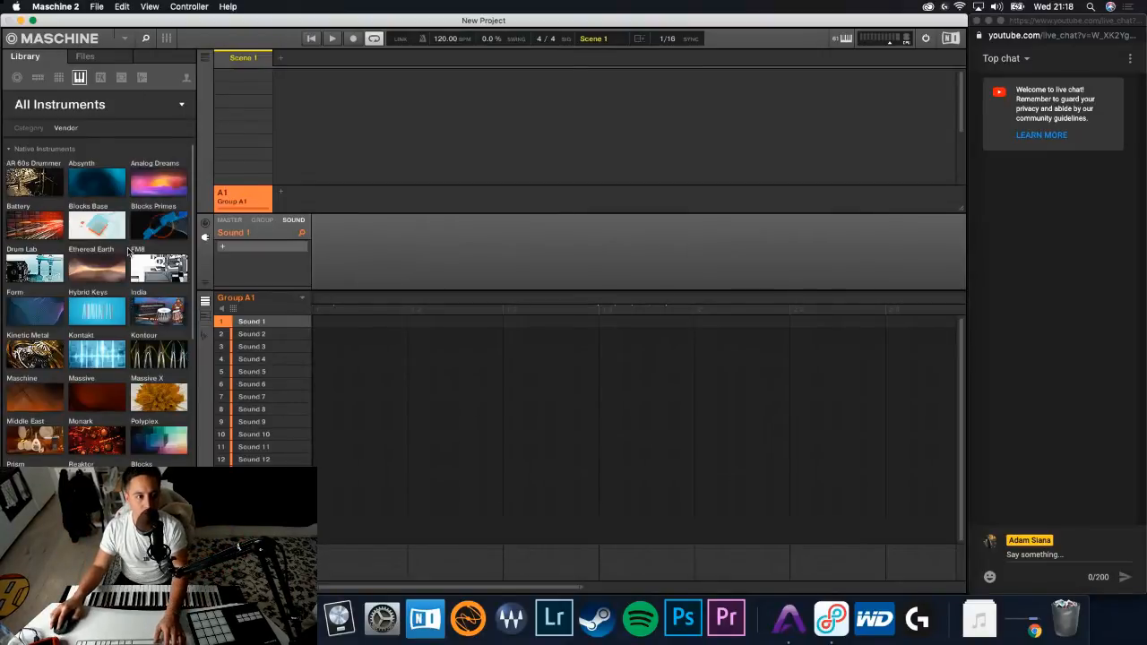
{"action": "scroll", "coordinate": [130, 252], "scroll_direction": "down", "scroll_amount": 3}
{"action": "scroll", "coordinate": [130, 251], "scroll_direction": "down", "scroll_amount": 10}
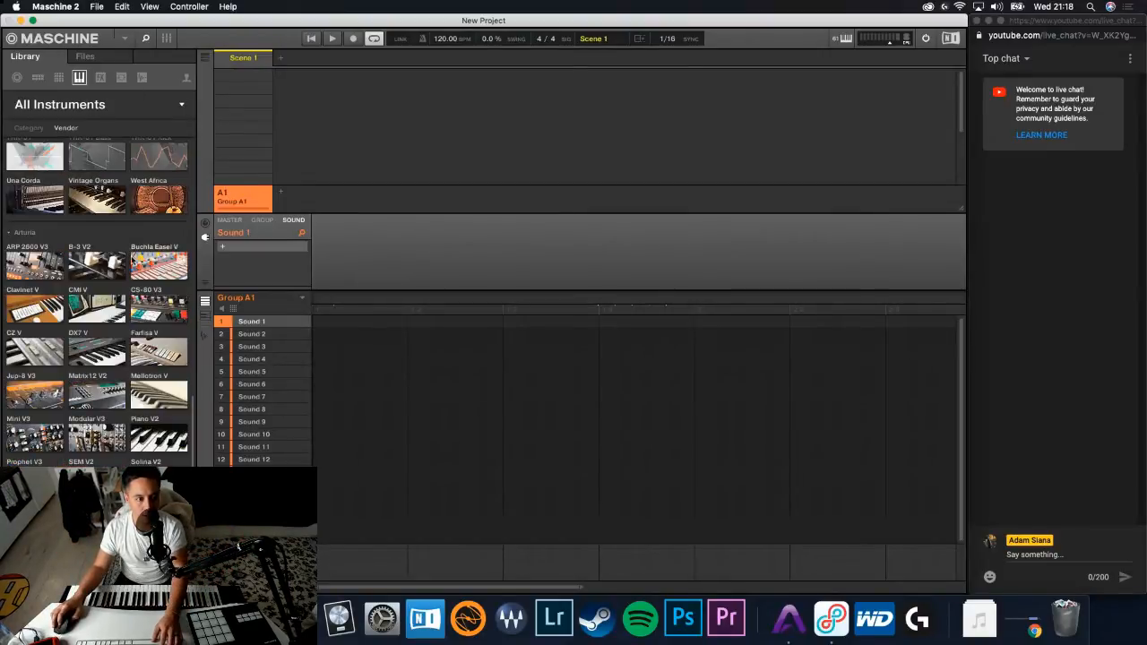
{"action": "scroll", "coordinate": [130, 256], "scroll_direction": "up", "scroll_amount": 15}
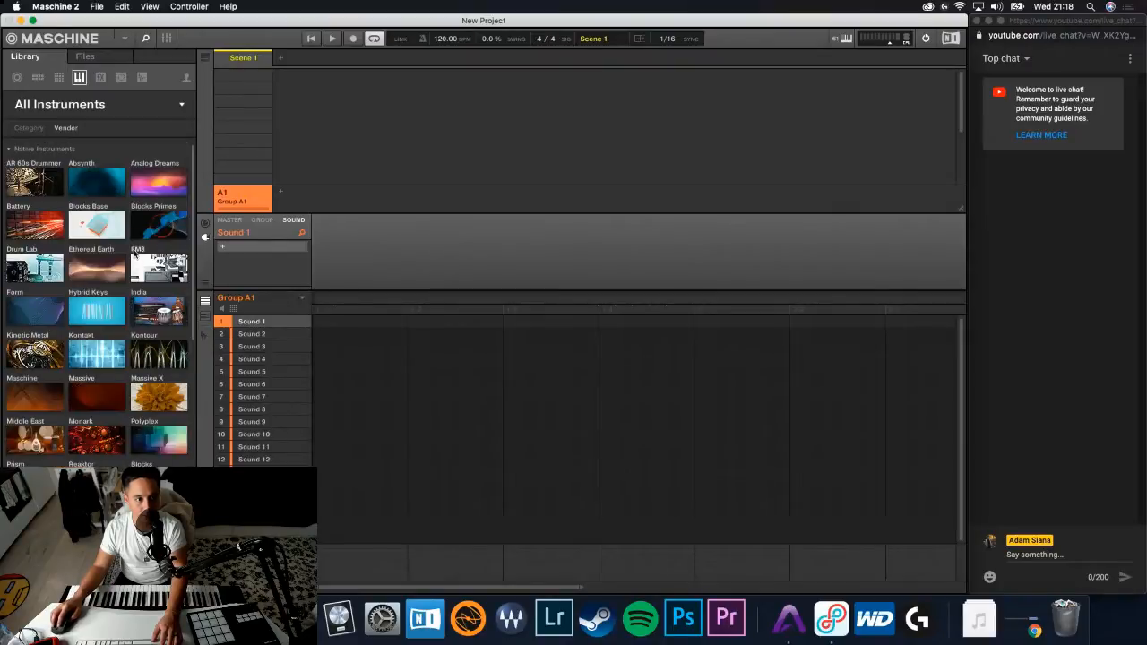
- Look through the plug-ins available for Sound 1, including Arturia, iZotope, Valhalla DSP and Waves, and recheck the library's vendor overview
{"action": "left_click", "coordinate": [223, 249]}
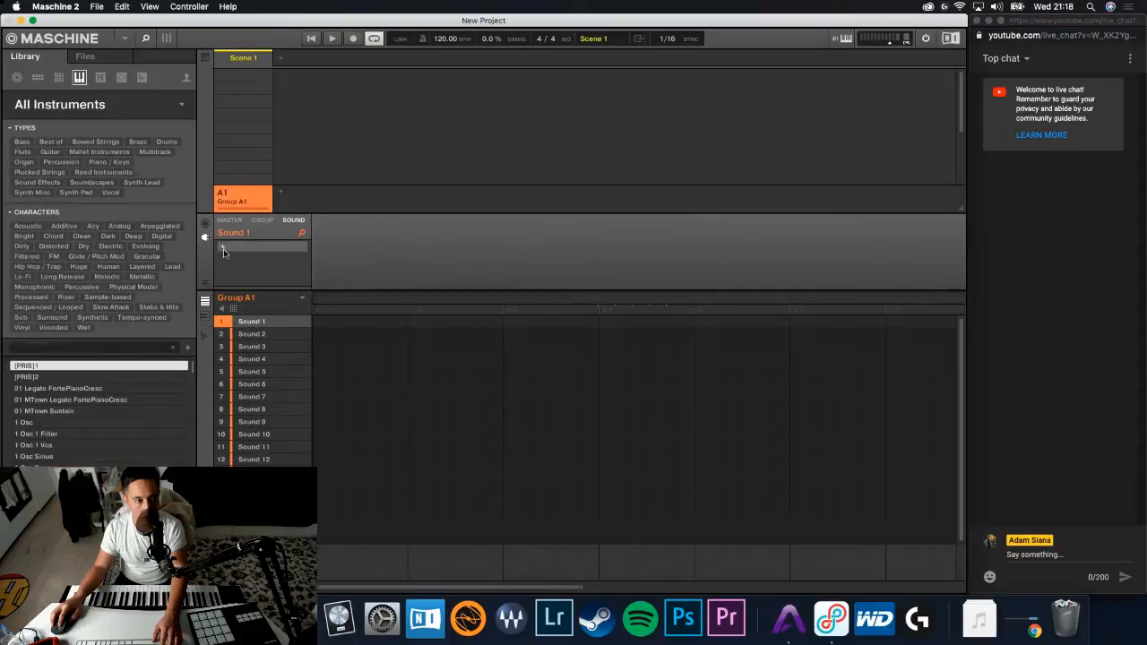
{"action": "left_click", "coordinate": [224, 250]}
{"action": "mouse_move", "coordinate": [263, 305]}
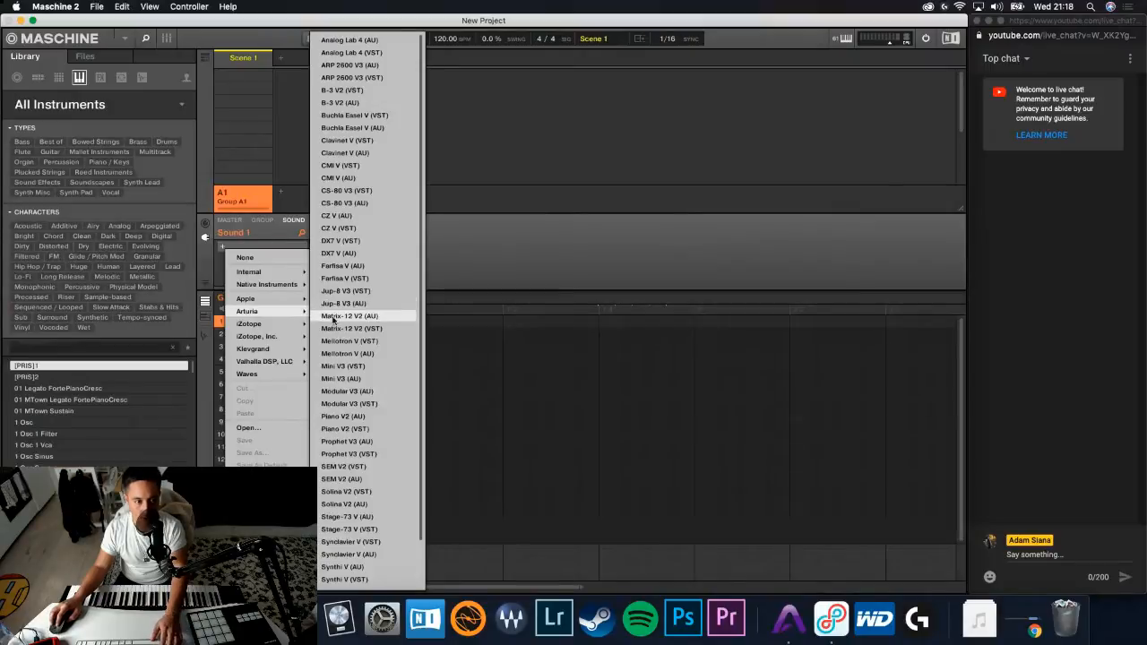
{"action": "mouse_move", "coordinate": [305, 324]}
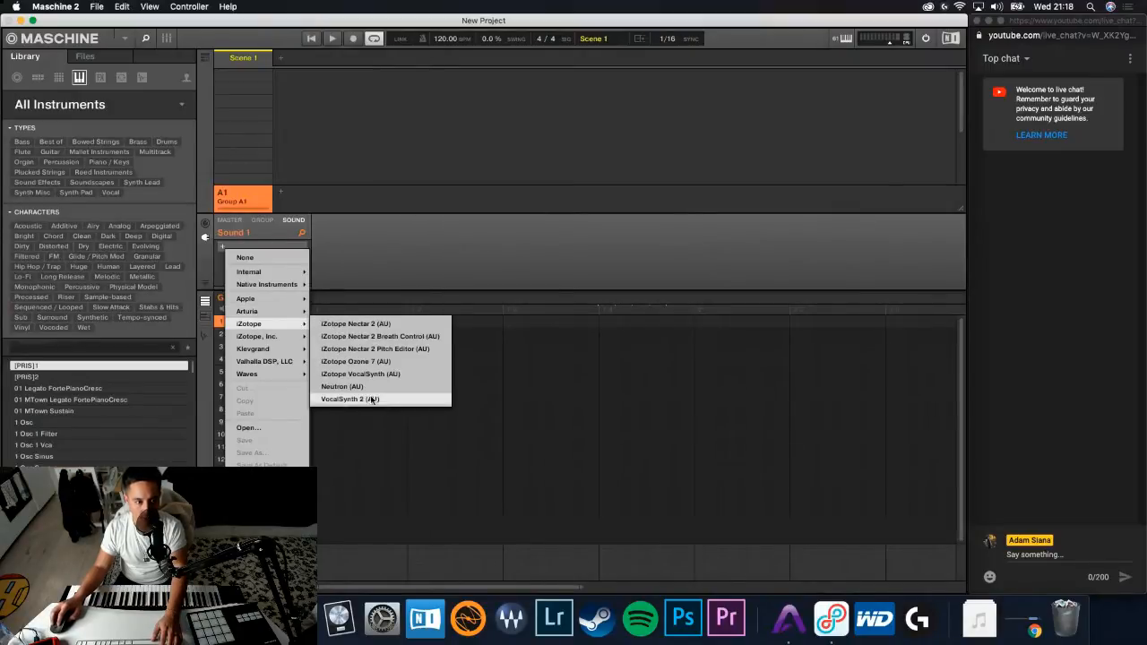
{"action": "mouse_move", "coordinate": [292, 349]}
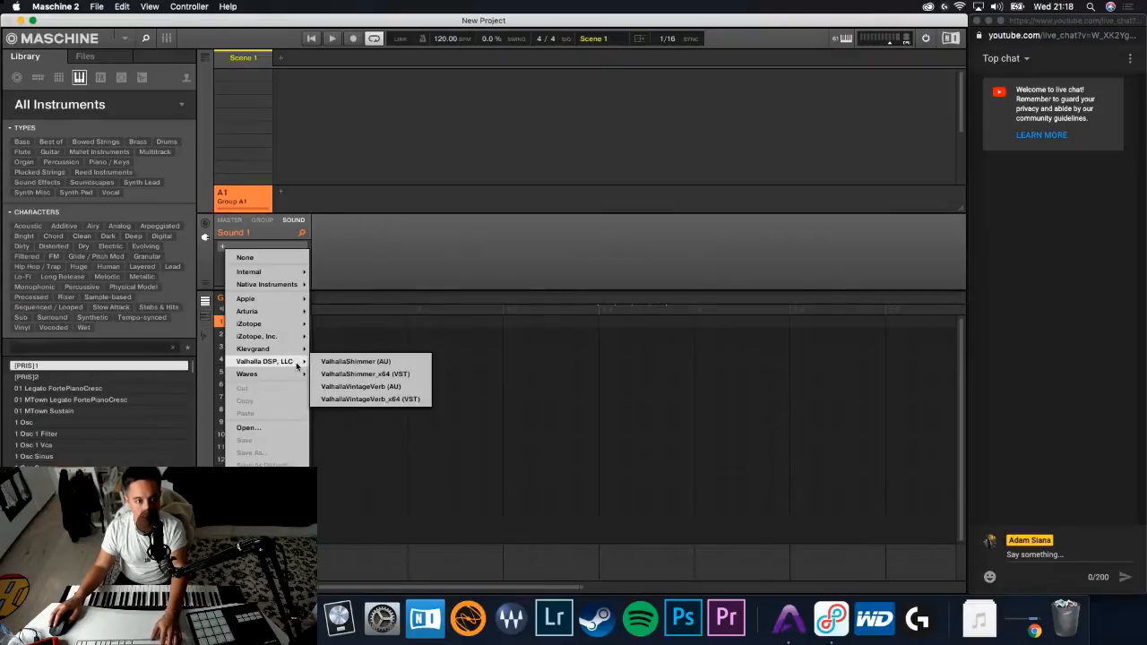
{"action": "scroll", "coordinate": [392, 312], "scroll_direction": "down", "scroll_amount": 20}
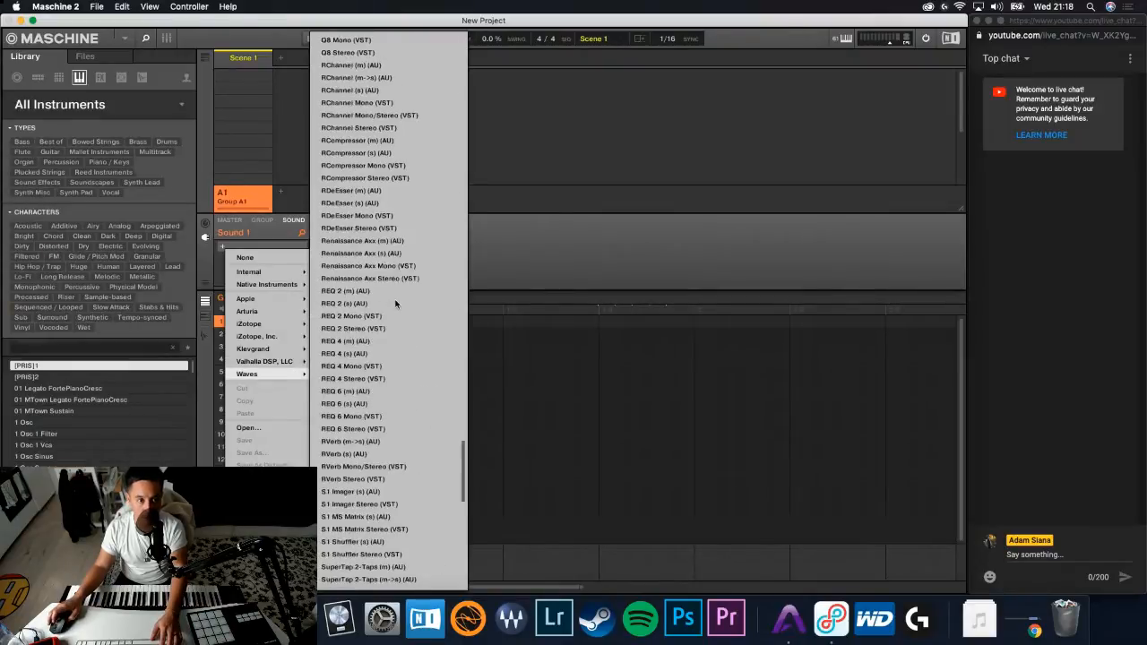
{"action": "scroll", "coordinate": [396, 296], "scroll_direction": "up", "scroll_amount": 20}
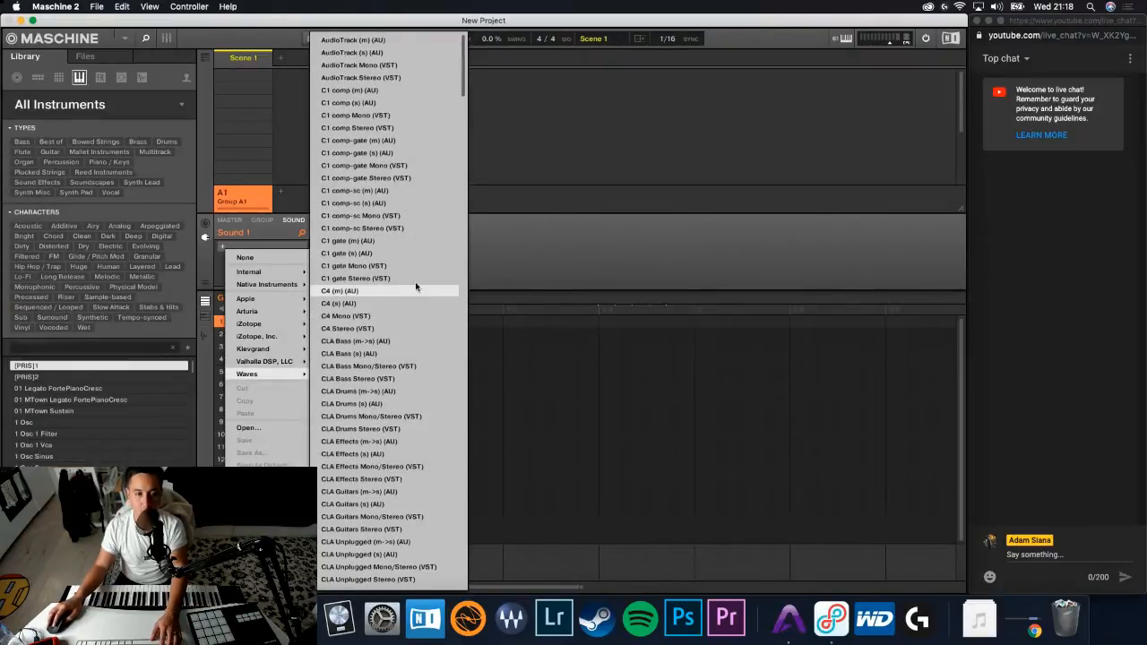
{"action": "left_click", "coordinate": [519, 266]}
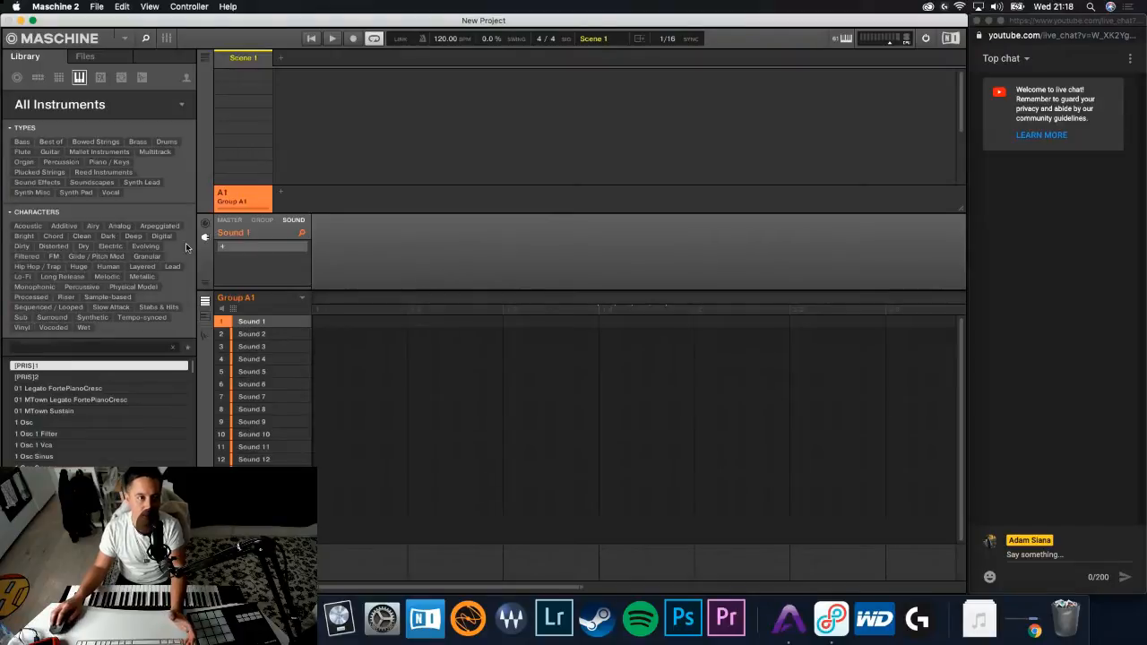
{"action": "left_click", "coordinate": [184, 105]}
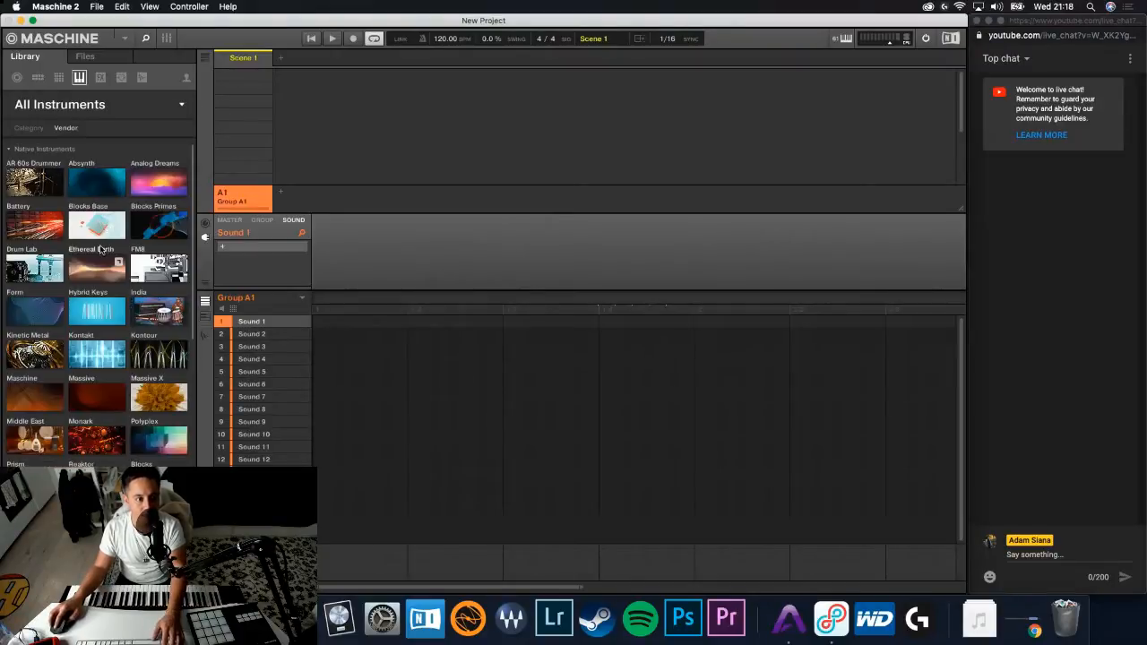
{"action": "scroll", "coordinate": [101, 253], "scroll_direction": "down", "scroll_amount": 15}
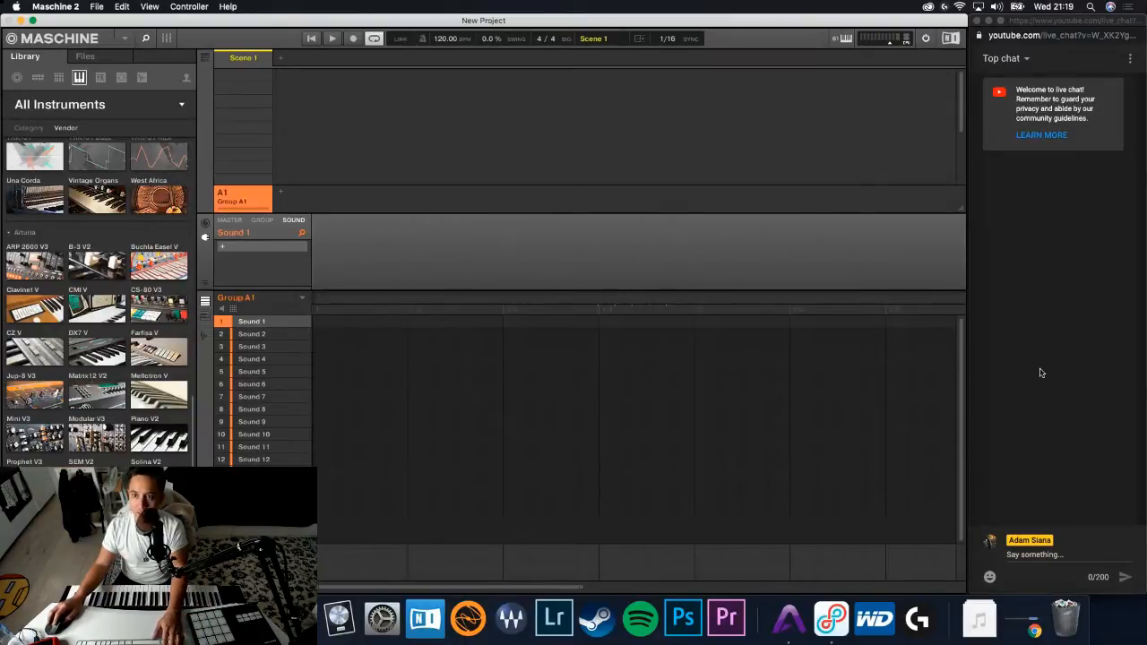
- Switch to the YouTube chat window in Chrome and change the chat view from Top chat to Live chat
{"action": "left_click", "coordinate": [1029, 89]}
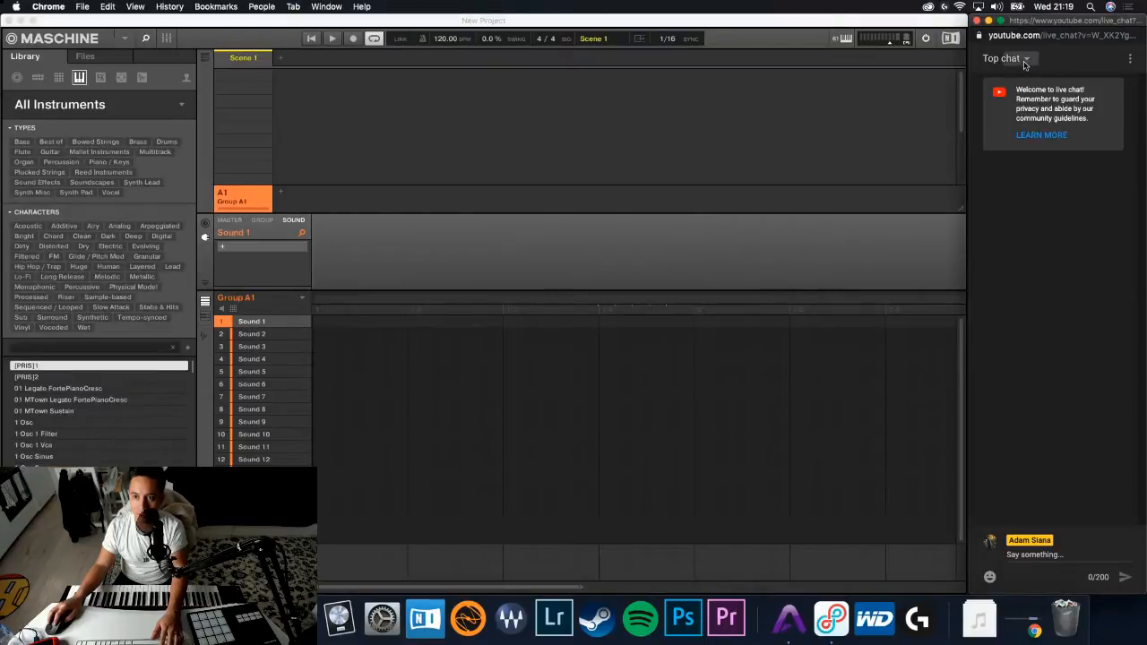
{"action": "left_click", "coordinate": [1026, 60]}
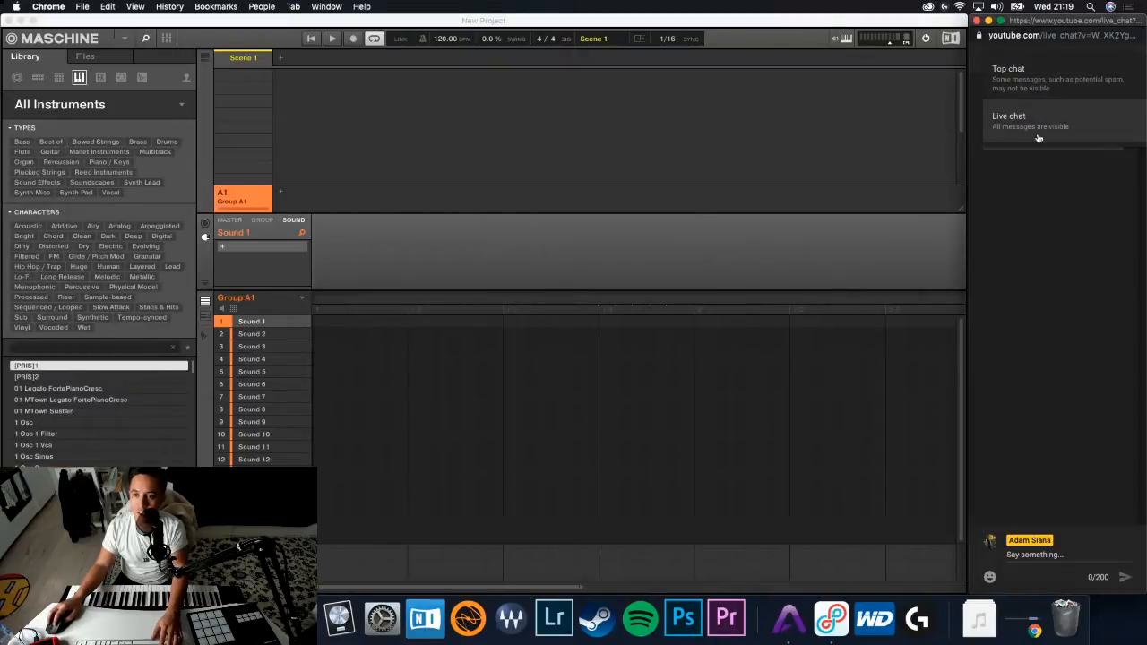
{"action": "left_click", "coordinate": [1038, 138]}
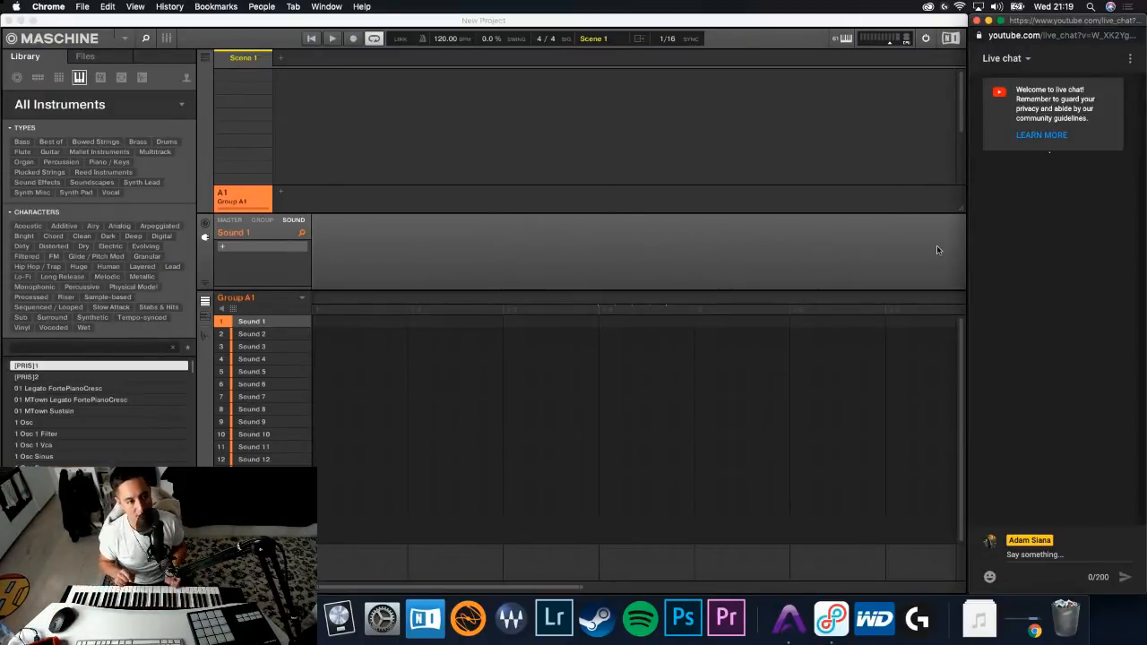
- Return to Maschine and browse the library to show the kits of the Crystal Daggers expansion
{"action": "left_click", "coordinate": [179, 109]}
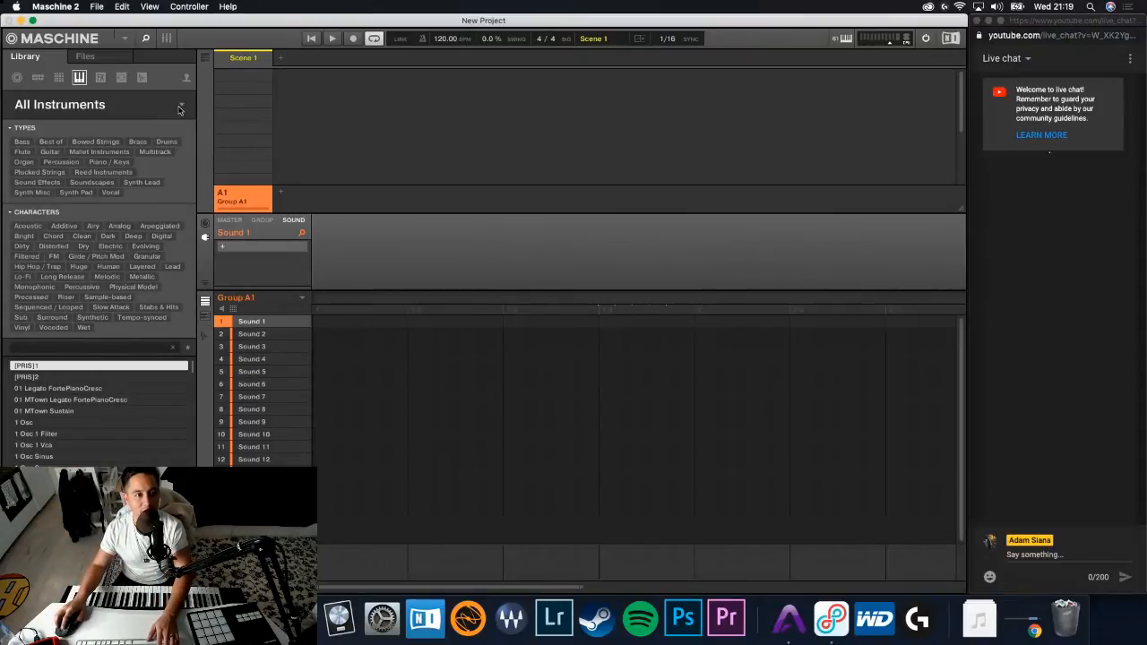
{"action": "left_click", "coordinate": [180, 109]}
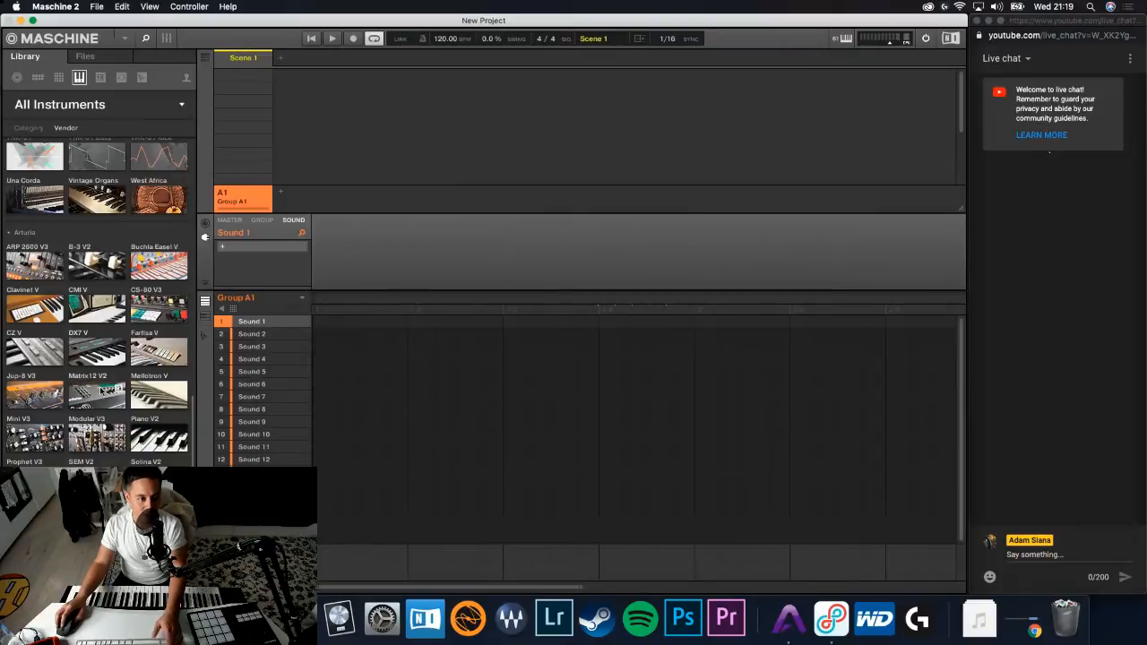
{"action": "scroll", "coordinate": [100, 376], "scroll_direction": "up", "scroll_amount": 10}
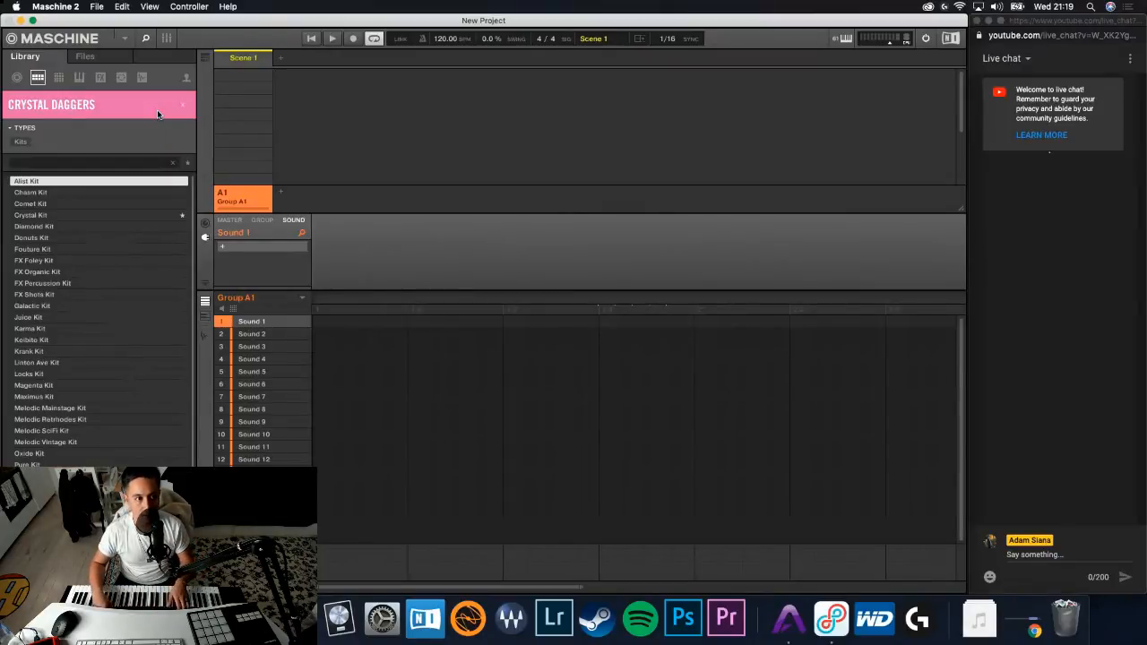
- Preview the Crystal Daggers kits one after another, from Alist Kit through Juice Kit
{"action": "key", "text": "Down"}
{"action": "key", "text": "Down"}
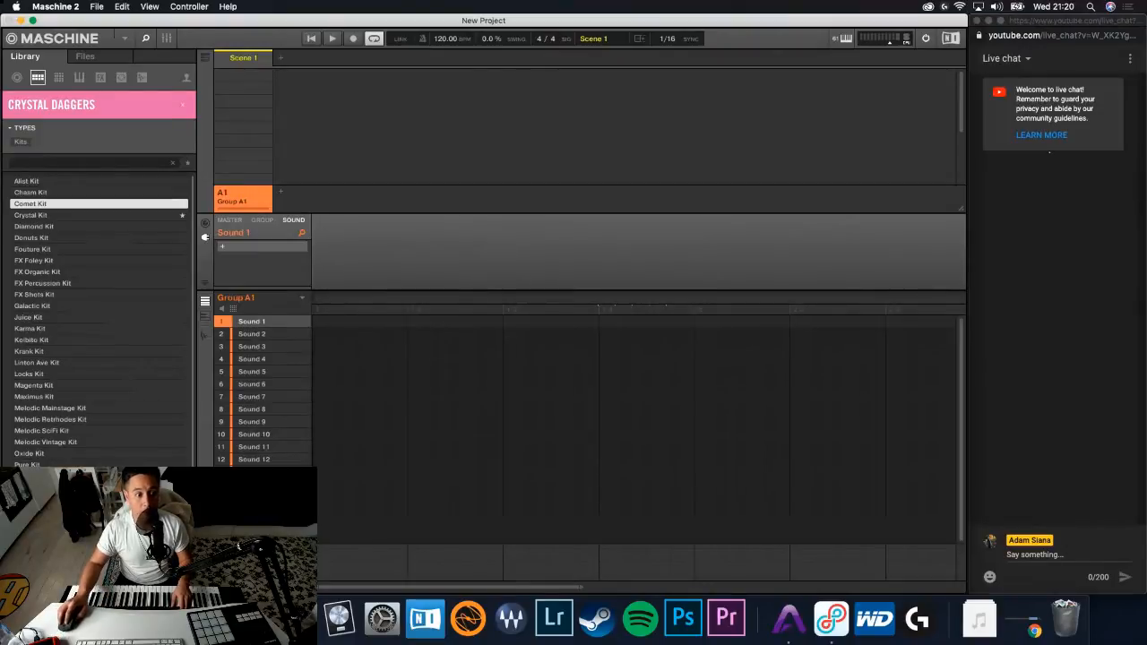
{"action": "left_click", "coordinate": [101, 588]}
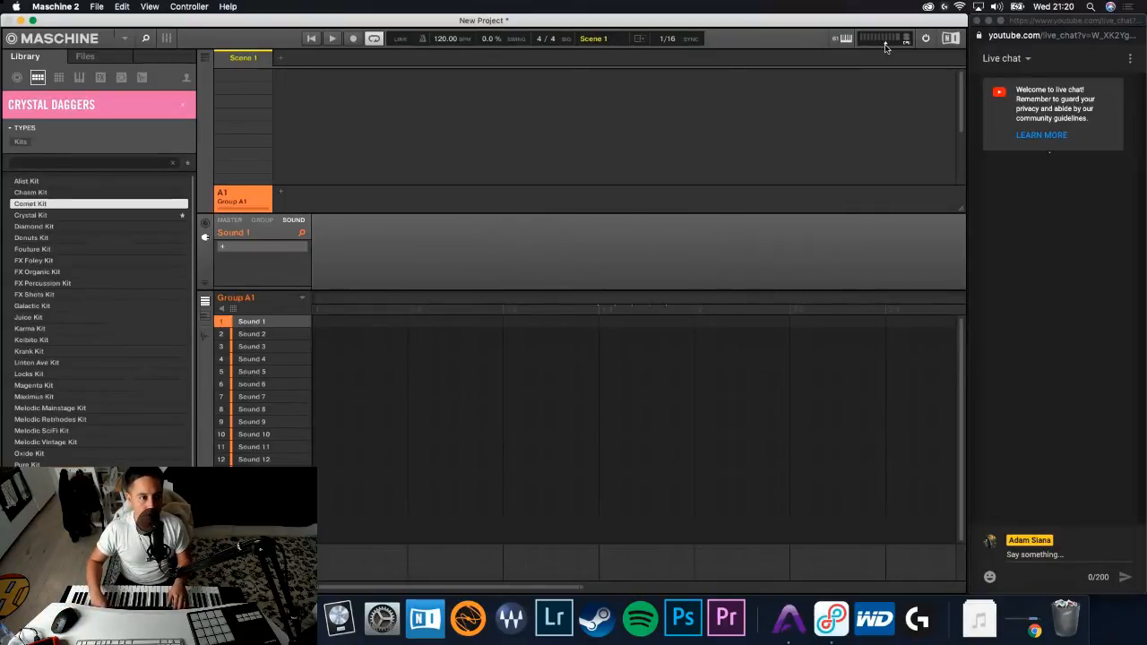
{"action": "key", "text": "Down"}
{"action": "key", "text": "Down"}
{"action": "key", "text": "Down"}
{"action": "key", "text": "Down"}
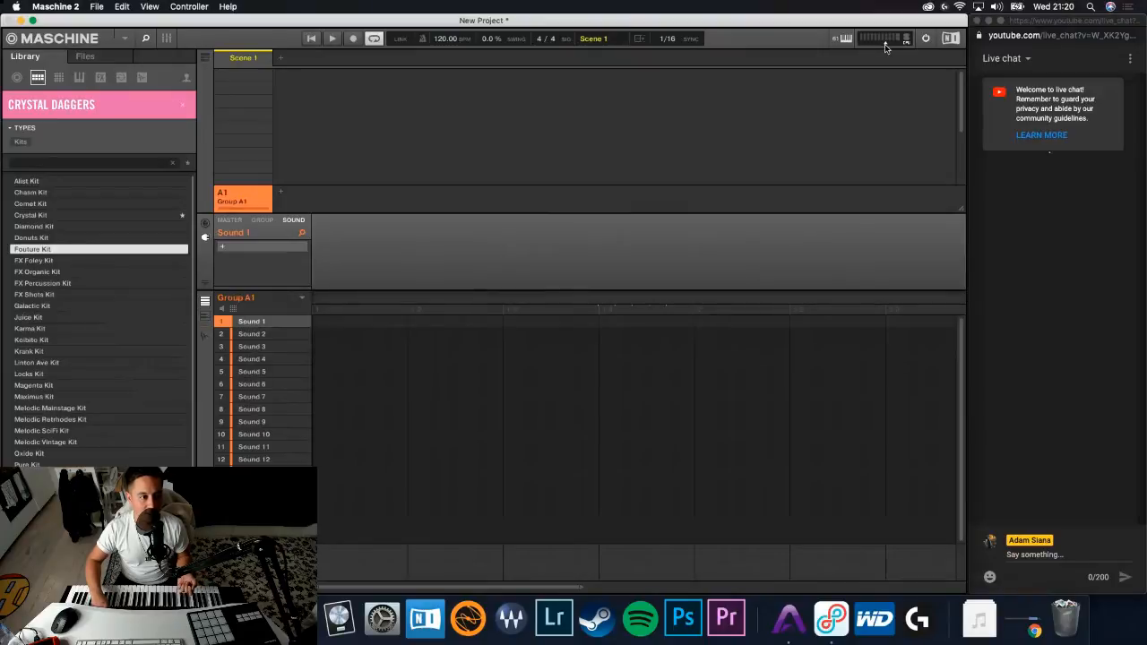
{"action": "key", "text": "Down"}
{"action": "key", "text": "Down"}
{"action": "key", "text": "Down"}
{"action": "key", "text": "Down"}
{"action": "key", "text": "Down"}
{"action": "key", "text": "Down"}
{"action": "key", "text": "Down"}
{"action": "key", "text": "Down"}
{"action": "key", "text": "Up"}
{"action": "key", "text": "Up"}
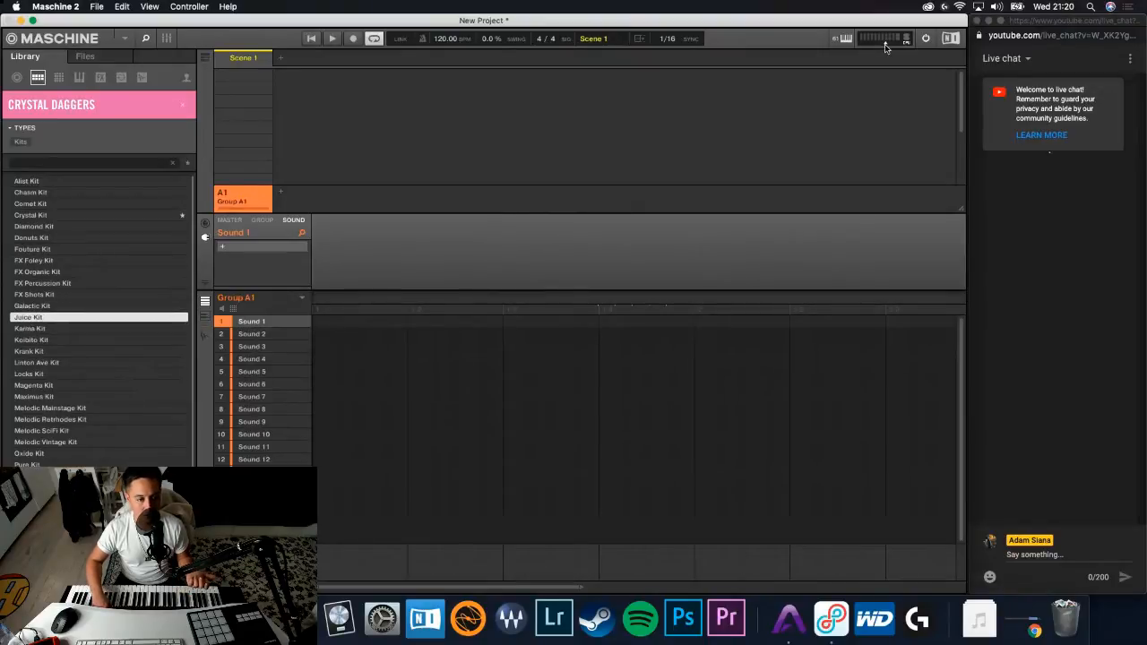
- Continue previewing Crystal Daggers kits from Karma Kit through Oxide Kit, and load Oxide Kit into Group A1
{"action": "key", "text": "Down"}
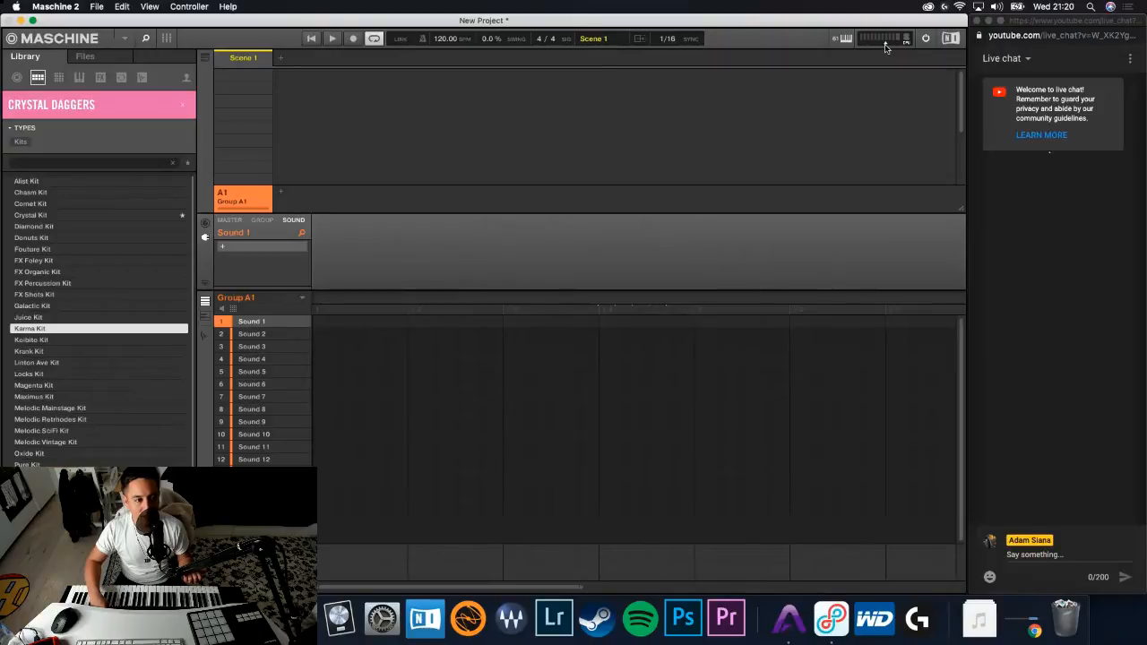
{"action": "key", "text": "Down"}
{"action": "key", "text": "Down"}
{"action": "key", "text": "Down"}
{"action": "key", "text": "Down"}
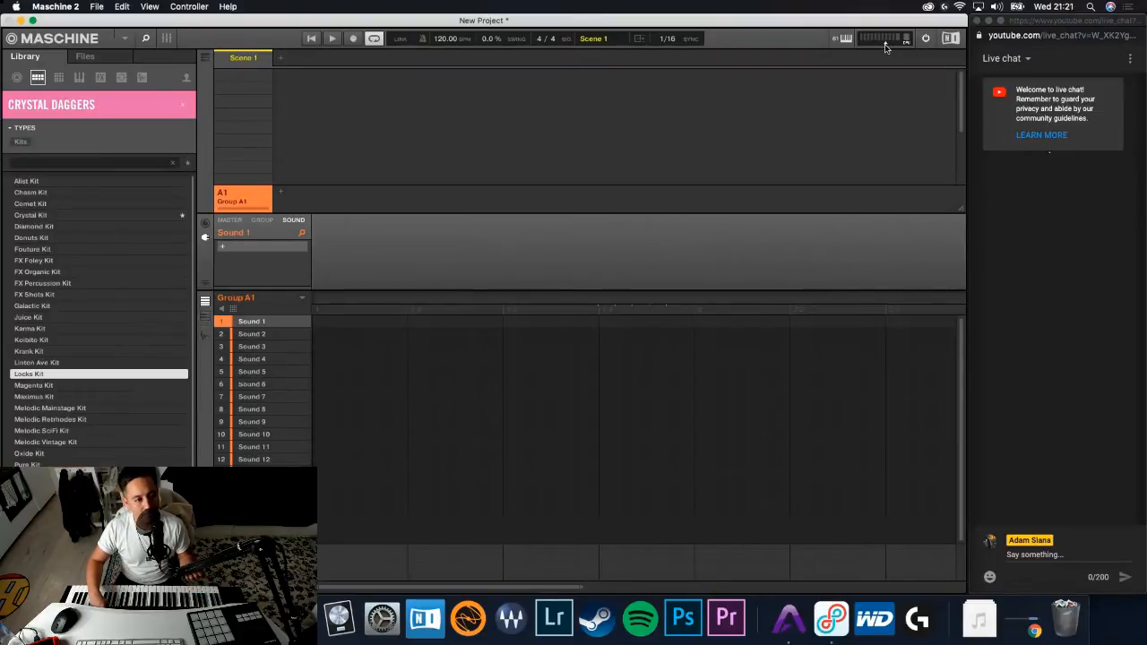
{"action": "key", "text": "Down"}
{"action": "key", "text": "Down"}
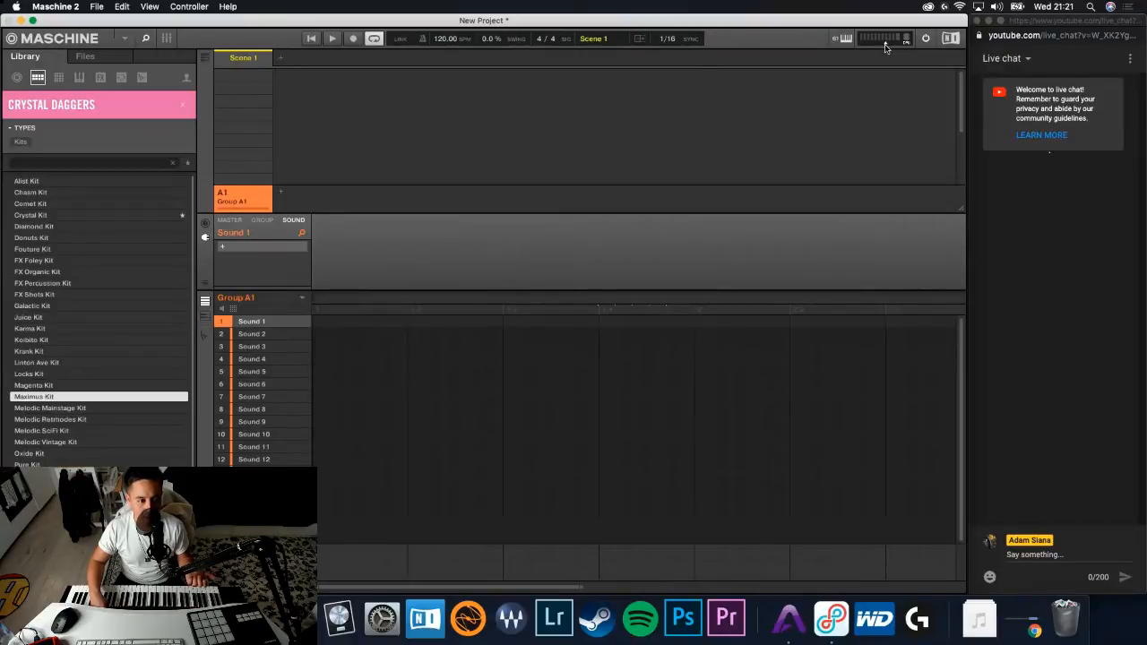
{"action": "key", "text": "Down"}
{"action": "key", "text": "Down"}
{"action": "key", "text": "Down"}
{"action": "key", "text": "Down"}
{"action": "key", "text": "Down"}
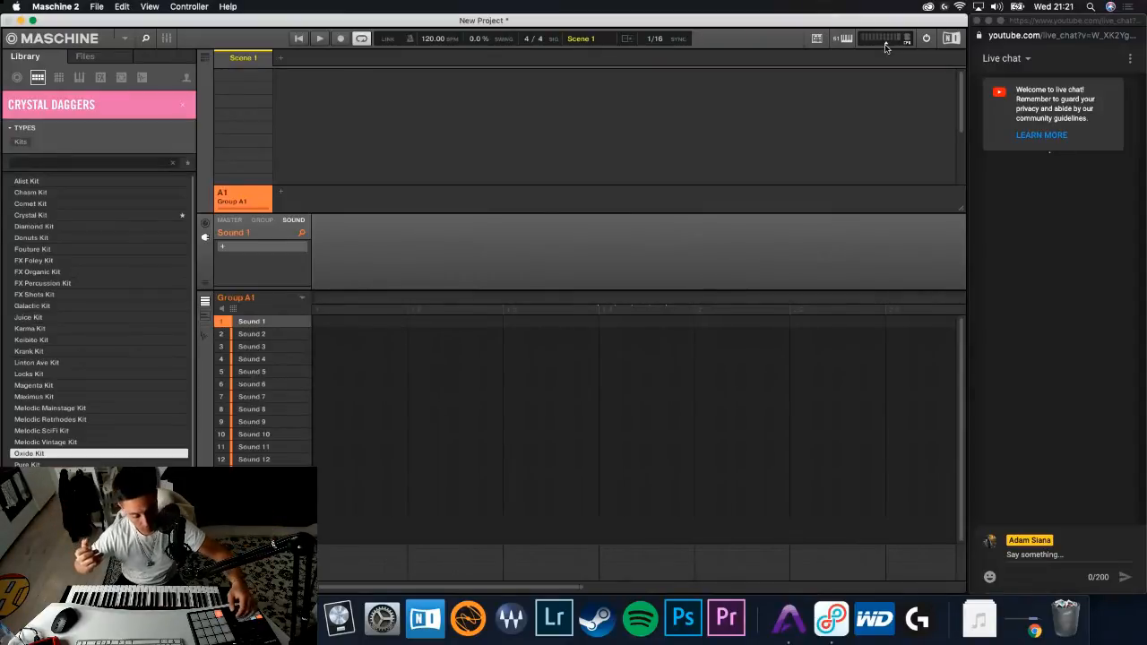
- Lower the master output volume and dismiss the Apogee Maestro window
{"action": "left_click", "coordinate": [886, 46]}
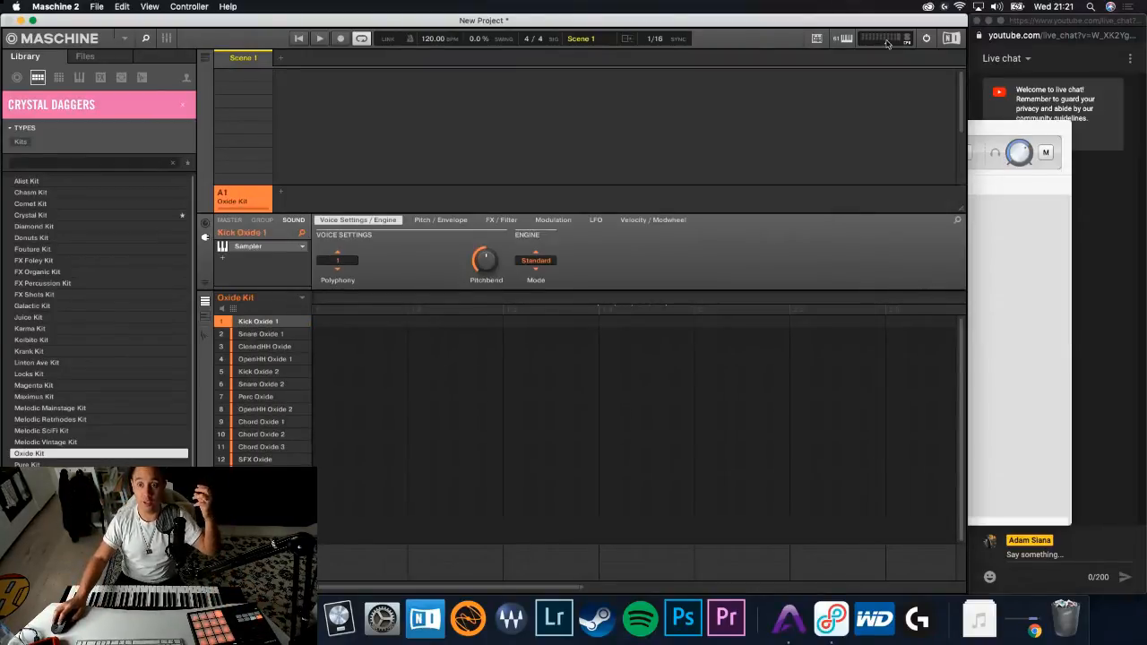
{"action": "left_click", "coordinate": [1020, 136]}
{"action": "left_click", "coordinate": [363, 127]}
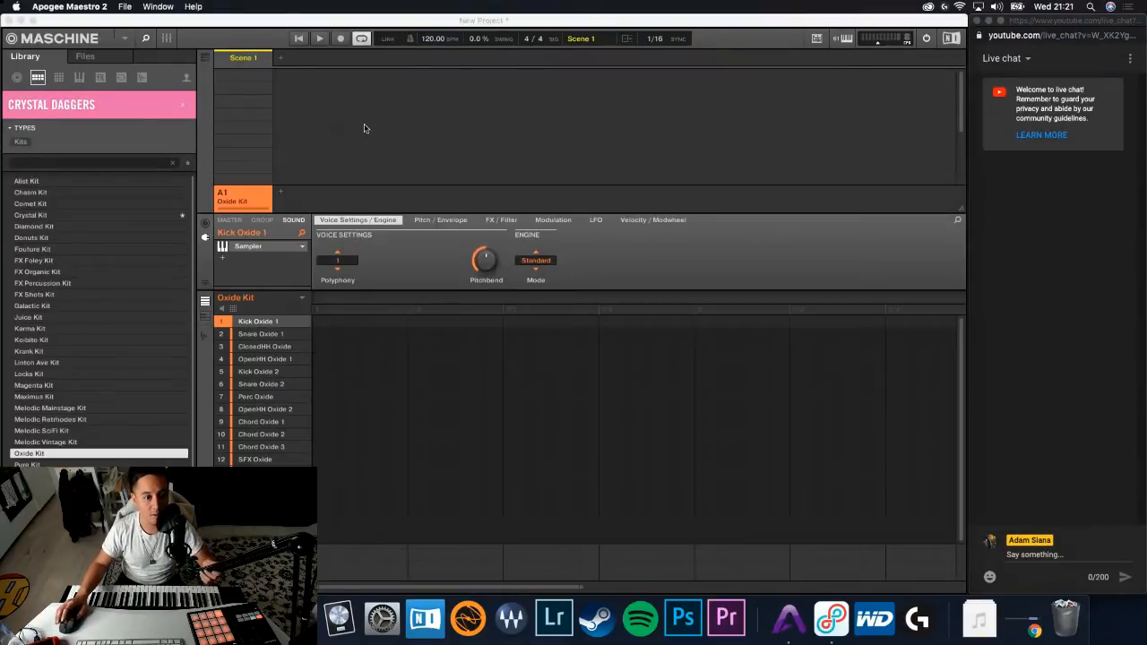
{"action": "left_click", "coordinate": [877, 45]}
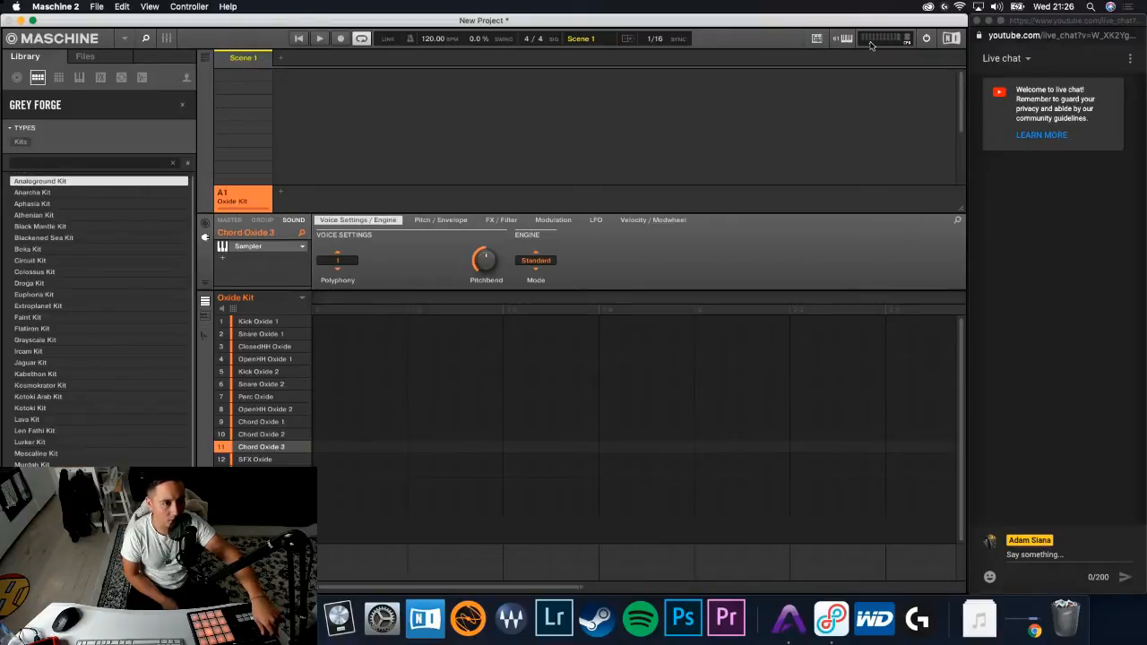
- Preview the Grey Forge kits one after another, from Analoground Kit through Kotoki Kit
{"action": "key", "text": "Down"}
{"action": "key", "text": "Down"}
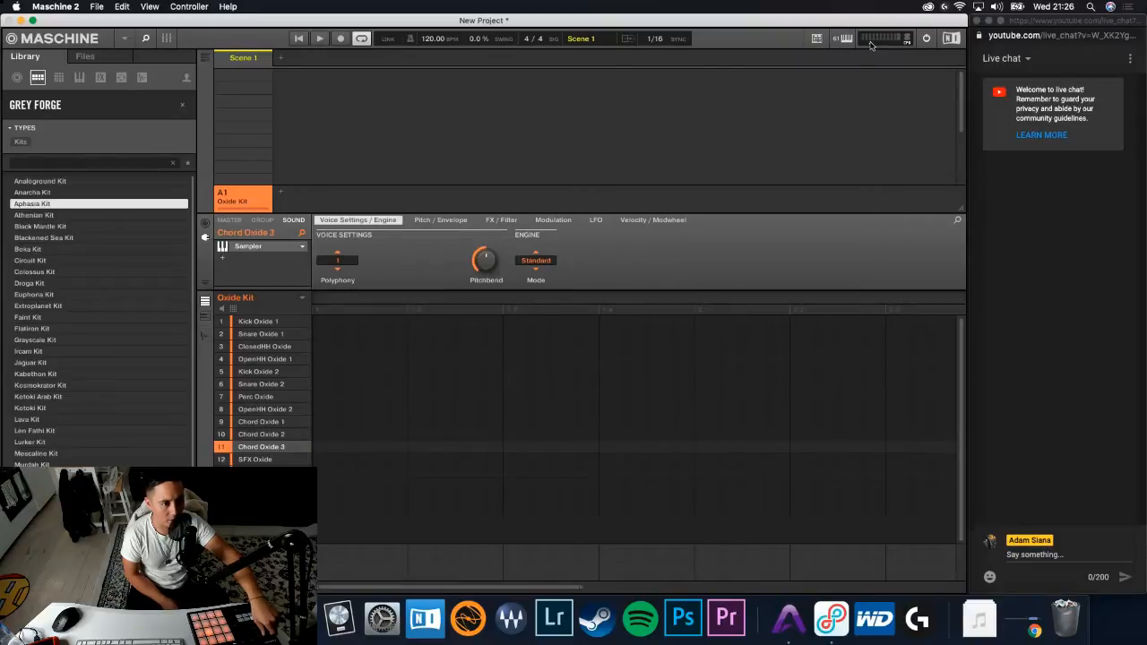
{"action": "key", "text": "Down"}
{"action": "key", "text": "Down"}
{"action": "key", "text": "Down"}
{"action": "key", "text": "Down"}
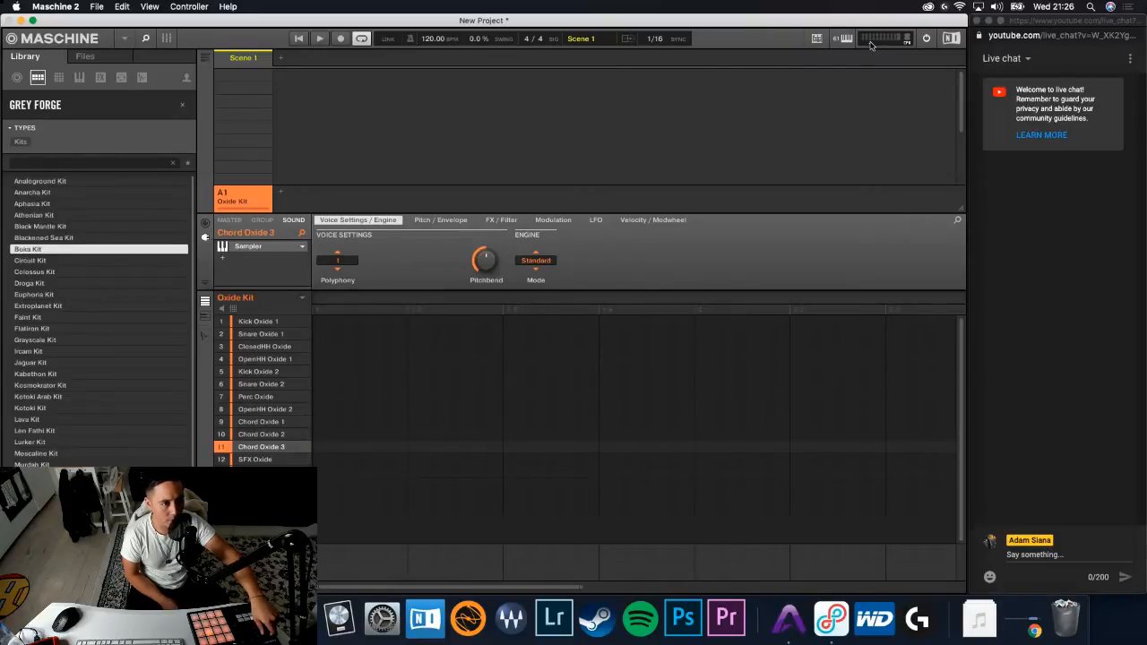
{"action": "key", "text": "Down"}
{"action": "key", "text": "Down"}
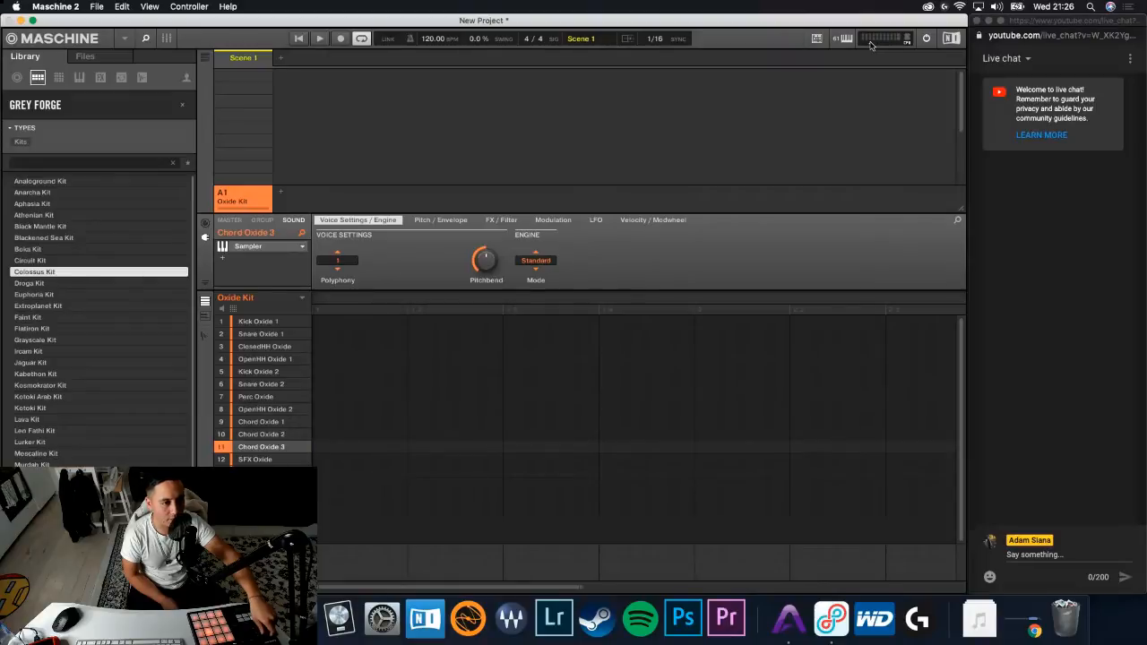
{"action": "key", "text": "Down"}
{"action": "key", "text": "Down"}
{"action": "key", "text": "Down"}
{"action": "key", "text": "Down"}
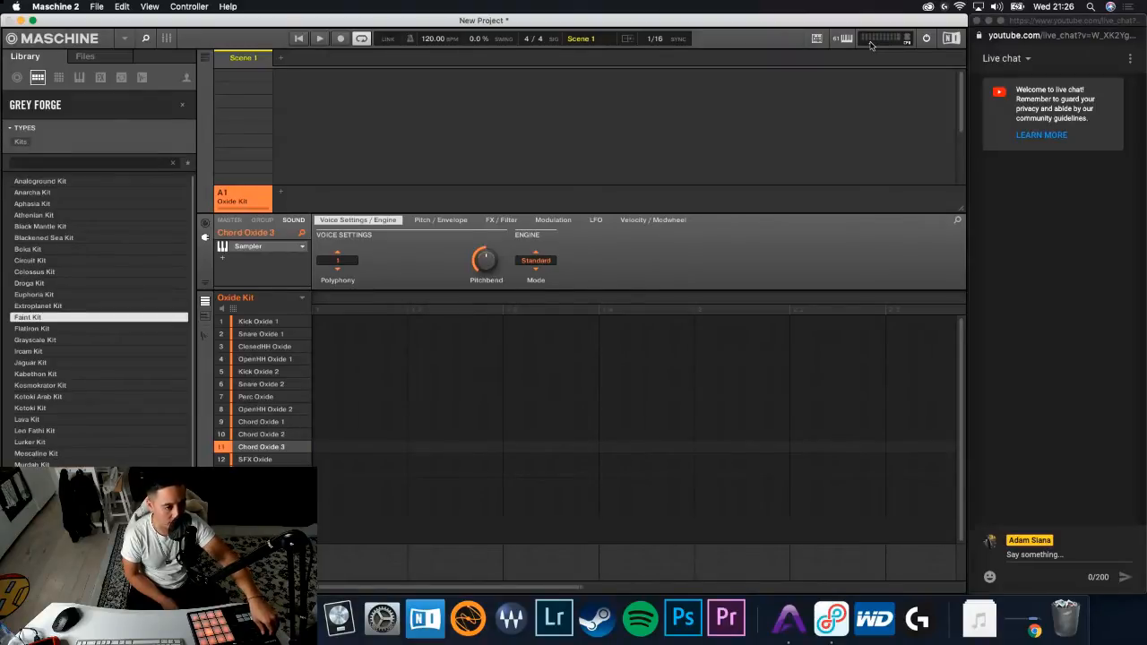
{"action": "key", "text": "Down"}
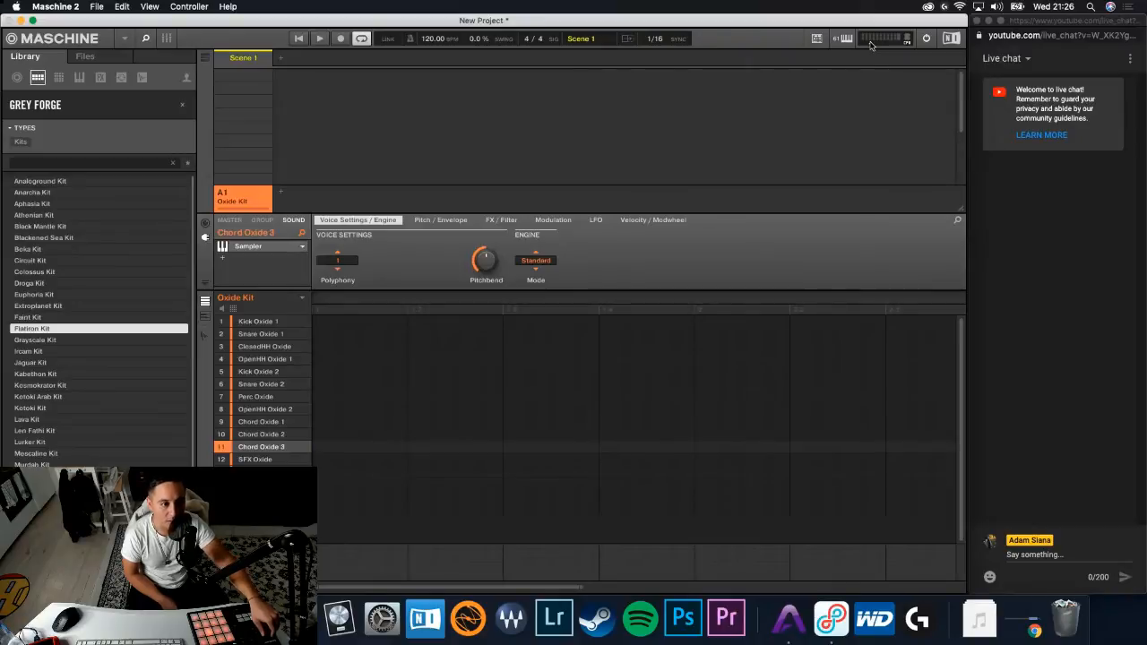
{"action": "key", "text": "Down"}
{"action": "key", "text": "Down"}
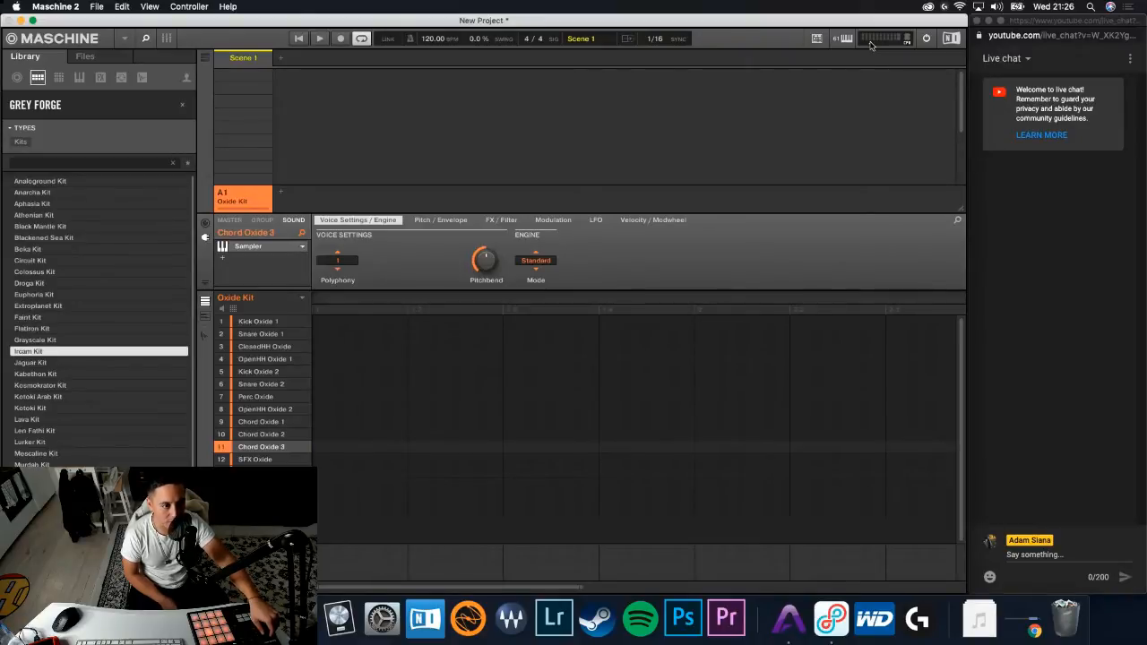
{"action": "key", "text": "Up"}
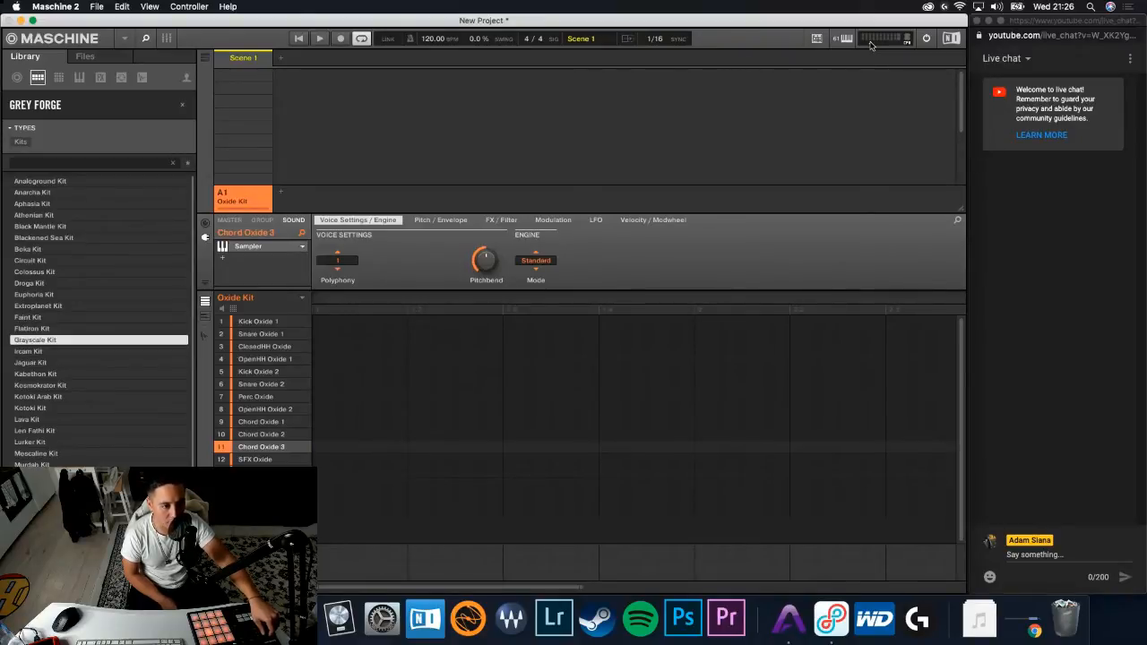
{"action": "key", "text": "Down"}
{"action": "key", "text": "Down"}
{"action": "key", "text": "Down"}
{"action": "key", "text": "Down"}
{"action": "key", "text": "Down"}
{"action": "key", "text": "Down"}
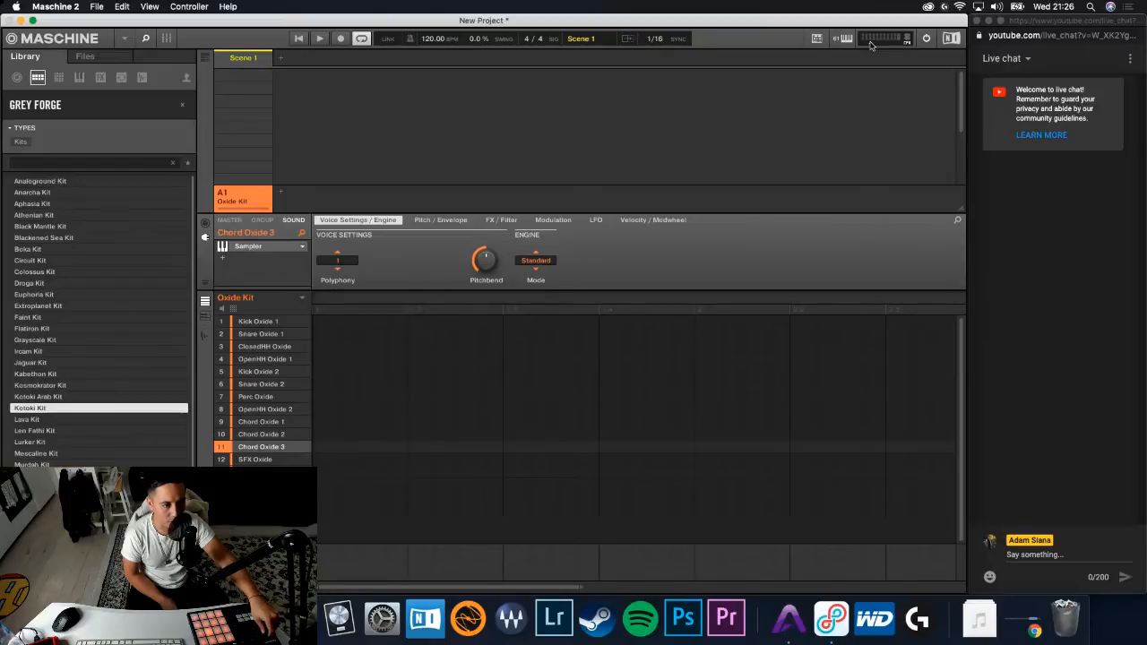
{"action": "key", "text": "Down"}
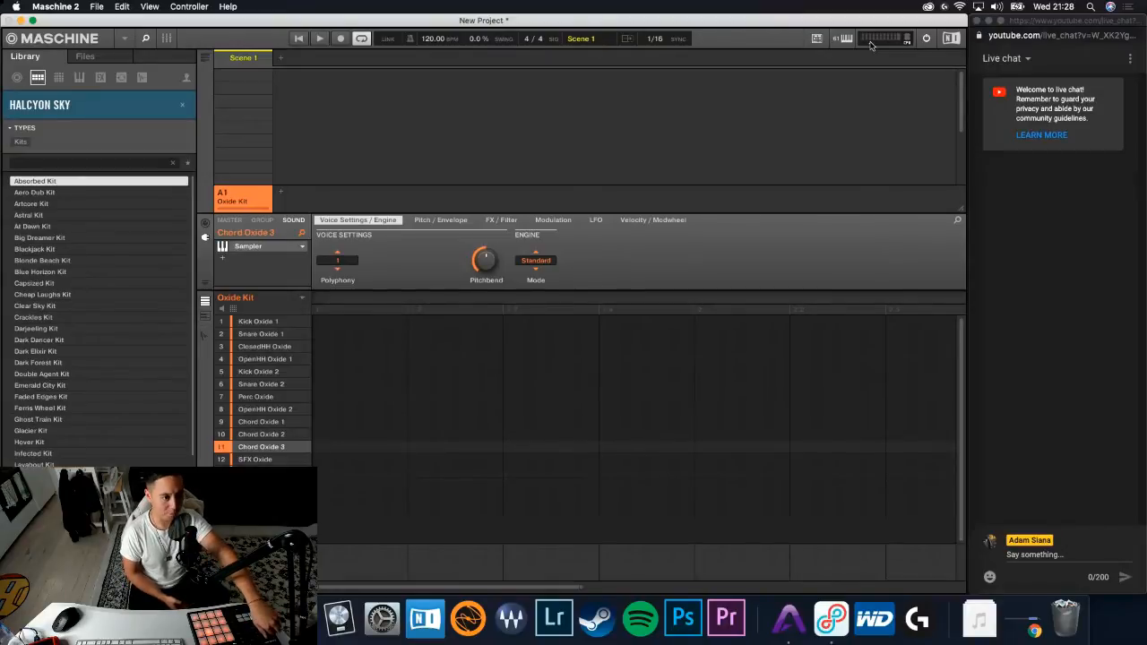
- Preview the Halcyon Sky kits from Absorbed Kit onward and load Cheap Laughs Kit into Group A1
{"action": "key", "text": "Down"}
{"action": "key", "text": "Down"}
{"action": "key", "text": "Down"}
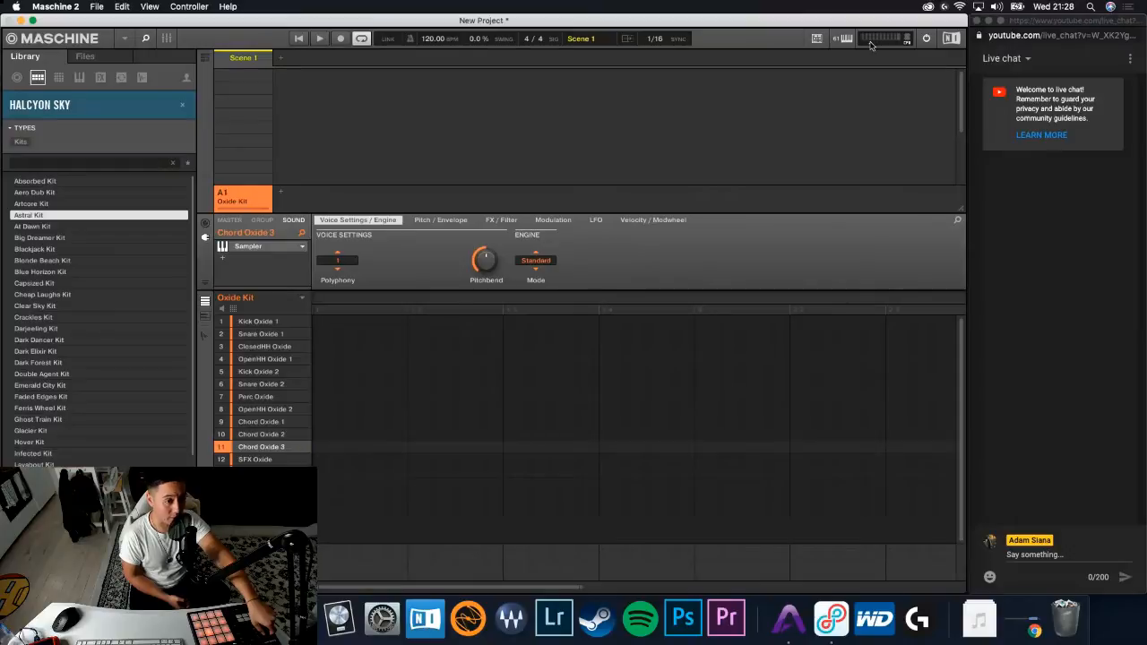
{"action": "key", "text": "Down"}
{"action": "key", "text": "Down"}
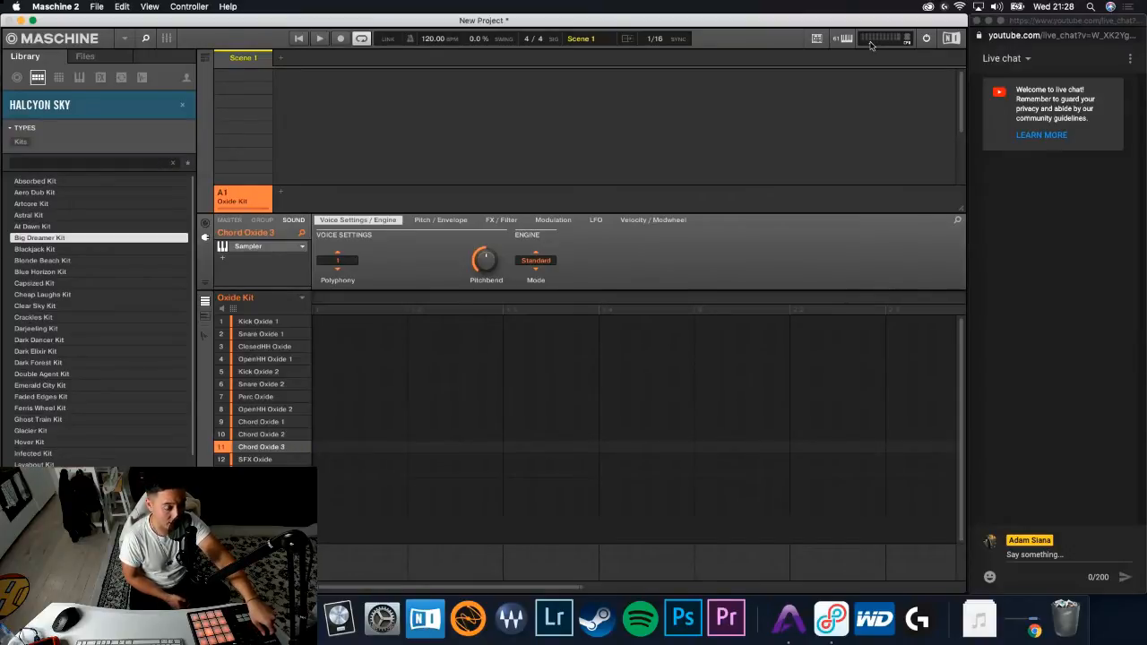
{"action": "key", "text": "Down"}
{"action": "key", "text": "Down"}
{"action": "key", "text": "Down"}
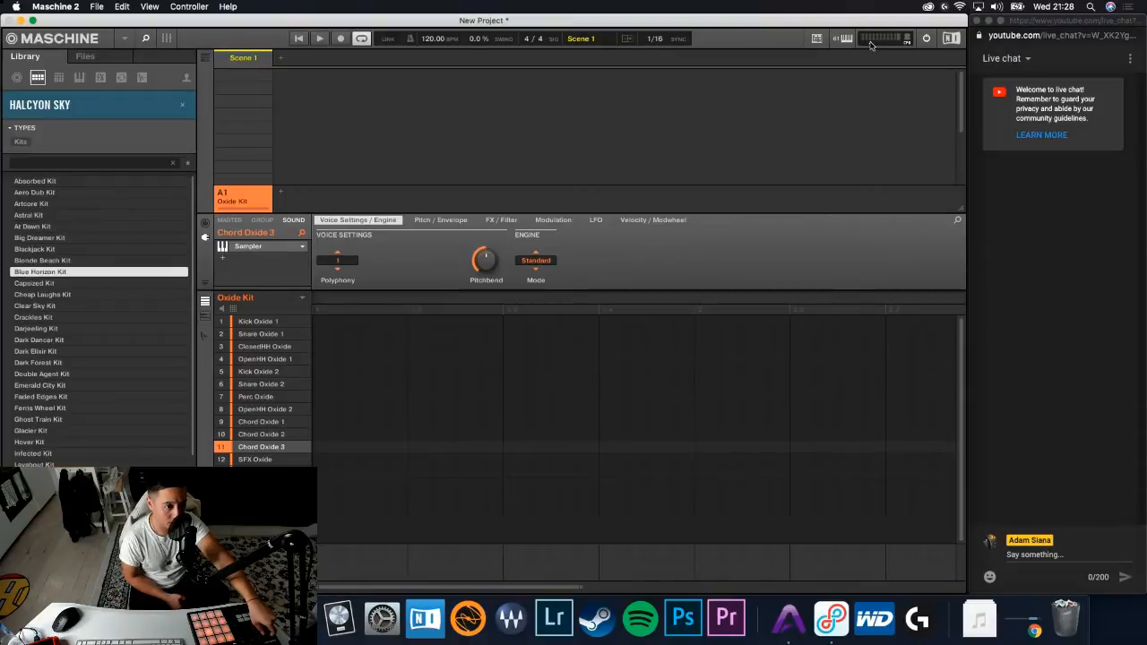
{"action": "key", "text": "Down"}
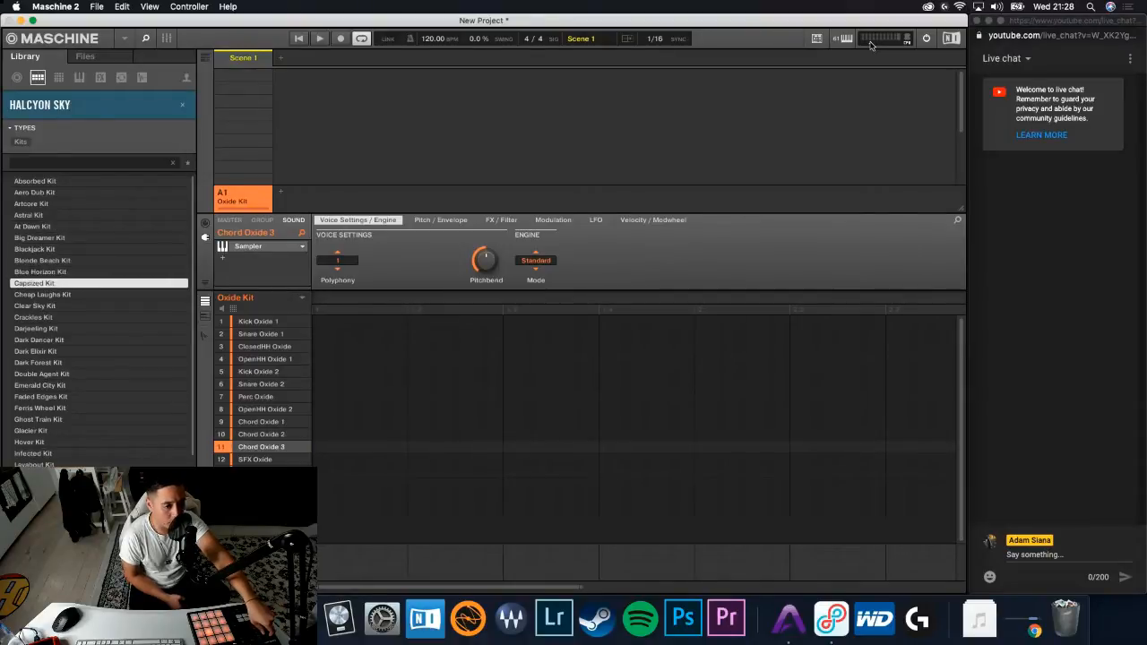
{"action": "key", "text": "Down"}
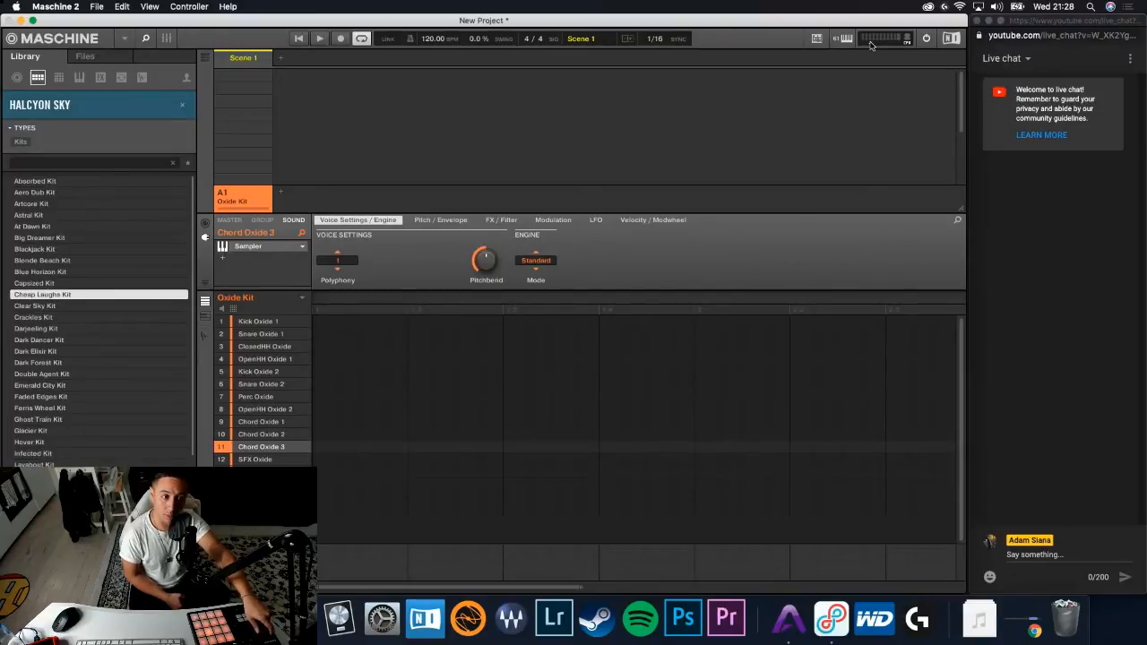
{"action": "key", "text": "Return"}
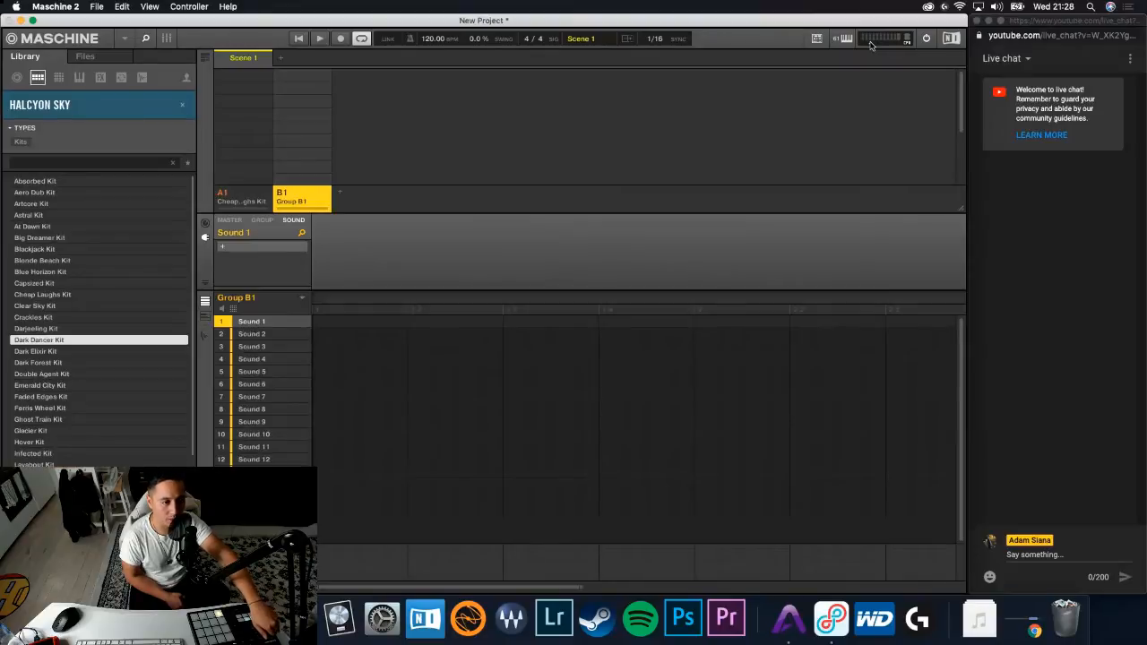
- Step through more Halcyon Sky kits and mark Dark Elixir Kit, Cheap Laughs Kit and Faded Edges Kit as favorites
{"action": "key", "text": "Down"}
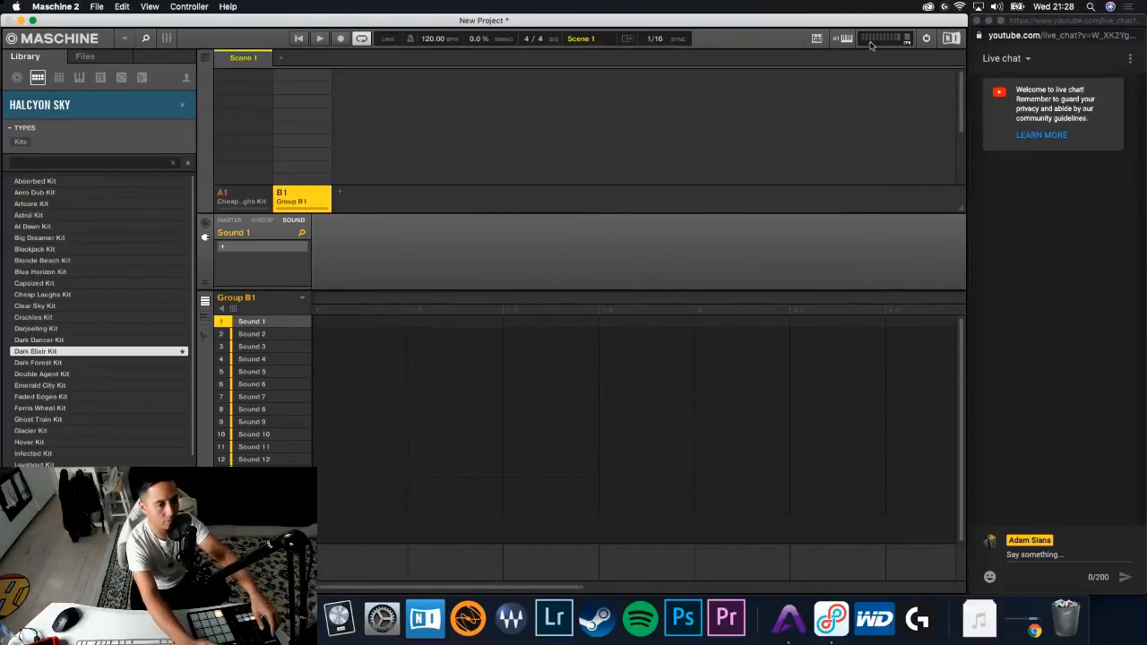
{"action": "key", "text": "Up"}
{"action": "key", "text": "Up"}
{"action": "key", "text": "Up"}
{"action": "key", "text": "Up"}
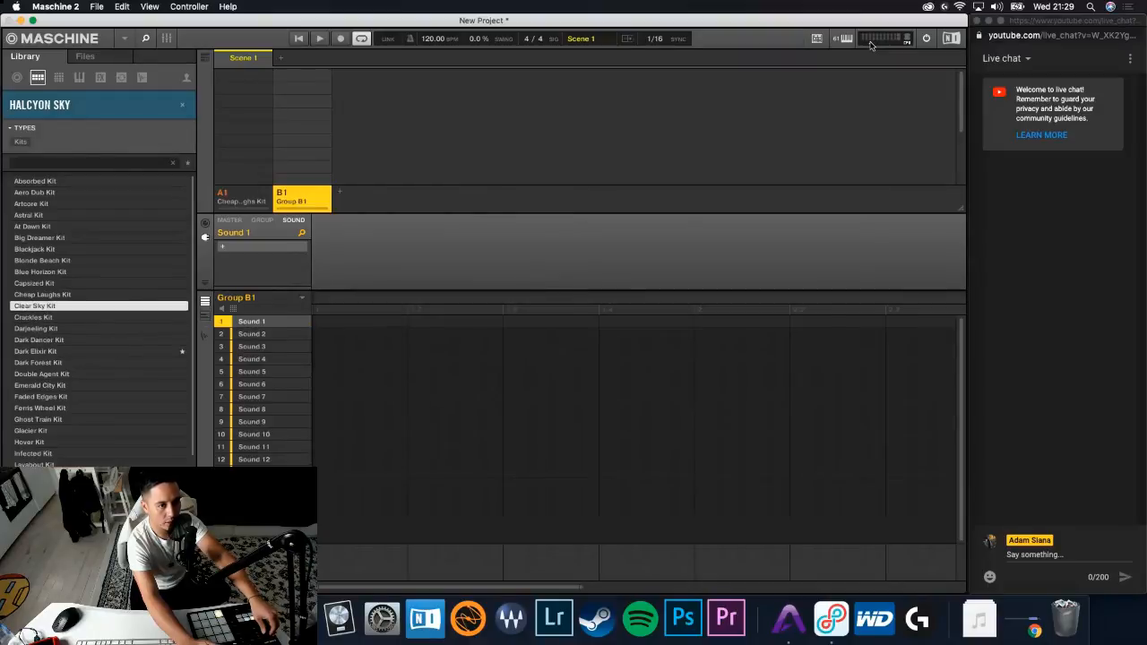
{"action": "key", "text": "Up"}
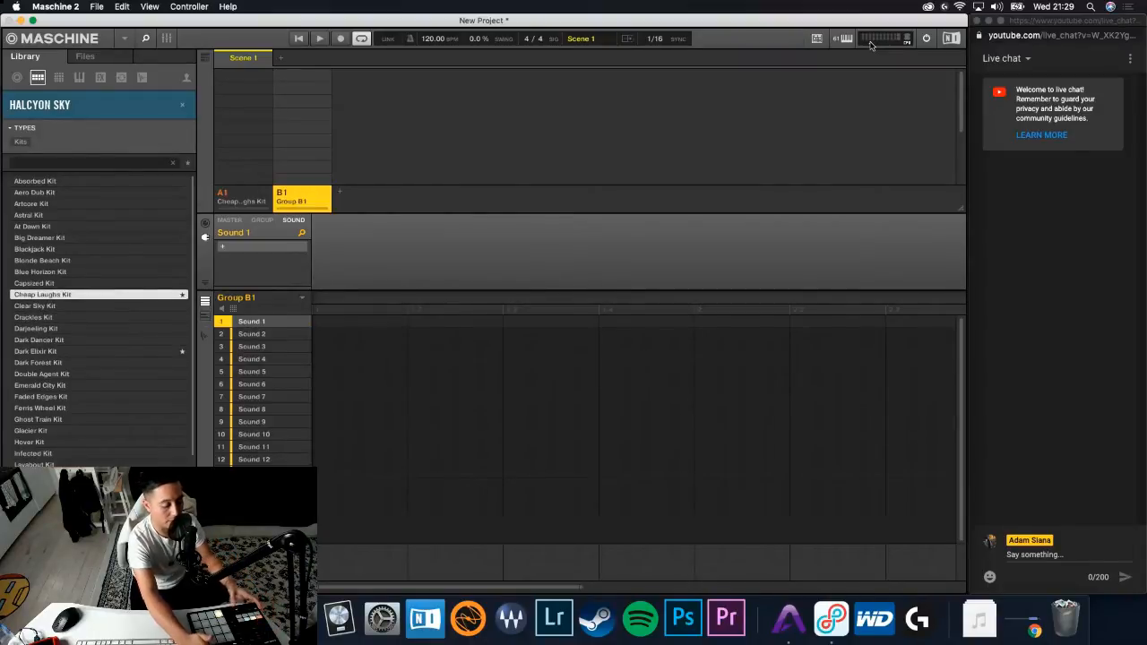
{"action": "key", "text": "Down"}
{"action": "key", "text": "Down"}
{"action": "key", "text": "Down"}
{"action": "key", "text": "Down"}
{"action": "key", "text": "Down"}
{"action": "key", "text": "Down"}
{"action": "key", "text": "Down"}
{"action": "key", "text": "Down"}
{"action": "key", "text": "Down"}
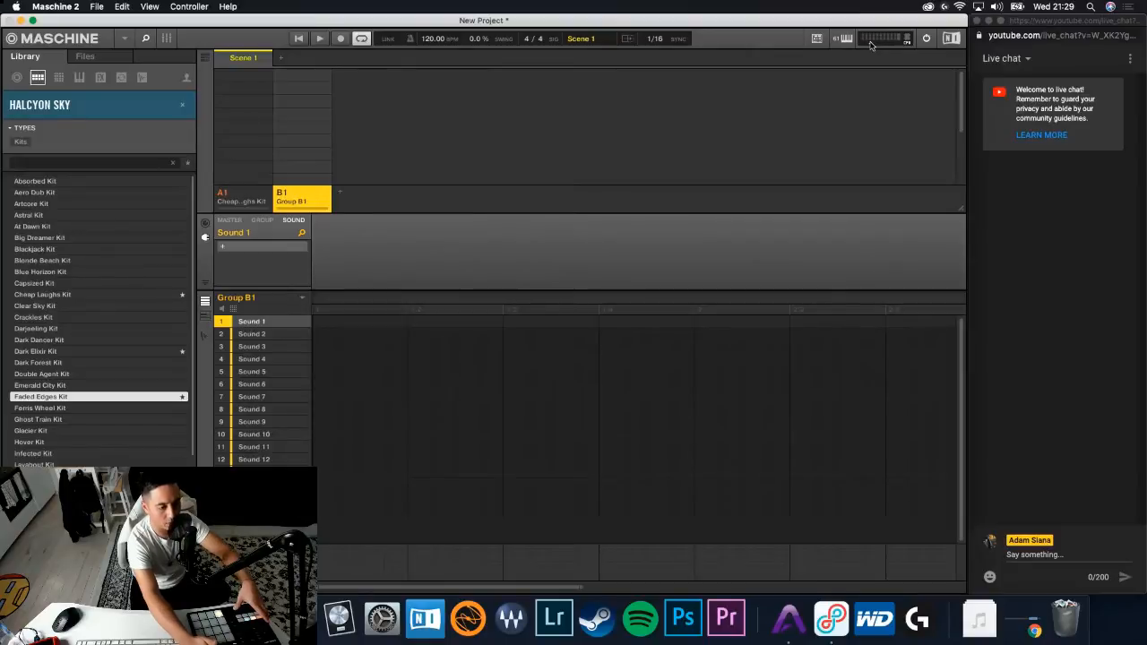
{"action": "key", "text": "Down"}
{"action": "key", "text": "Down"}
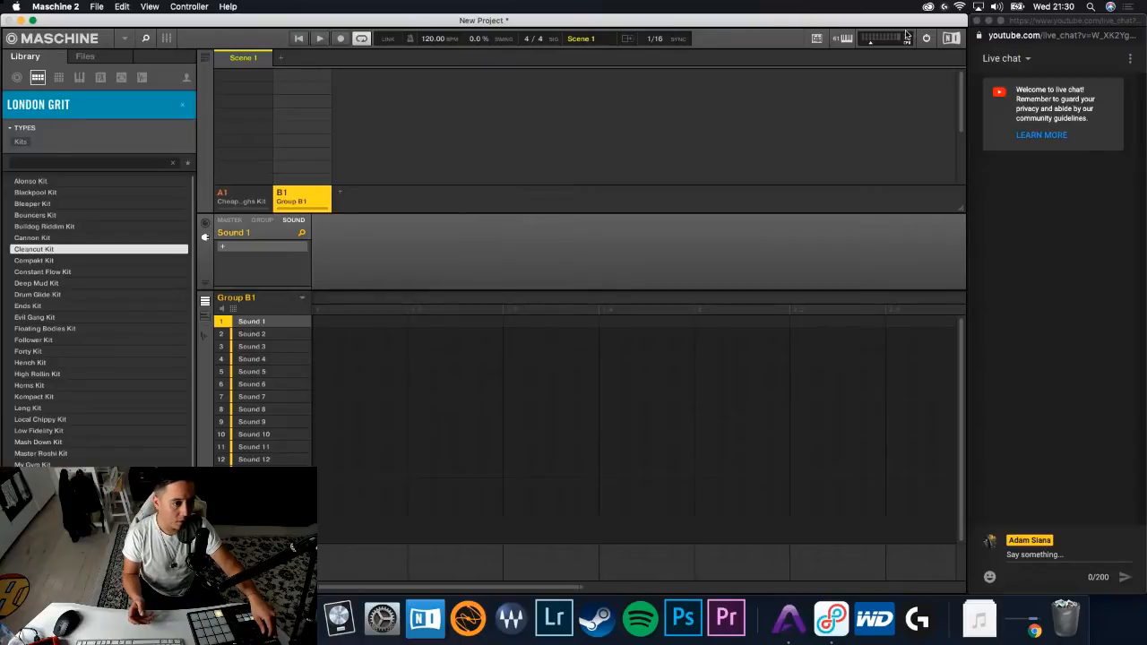
- Preview the London Grit kits one after another, from Cleancut Kit past Ends Kit
{"action": "key", "text": "Down"}
{"action": "key", "text": "Down"}
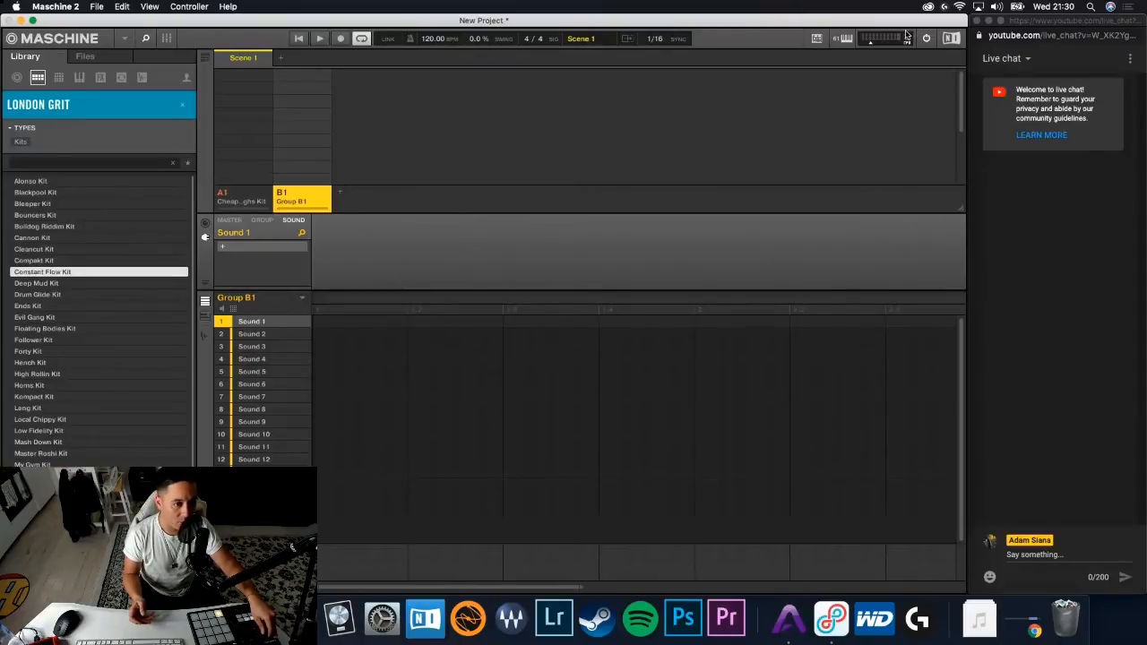
{"action": "key", "text": "Down"}
{"action": "key", "text": "Down"}
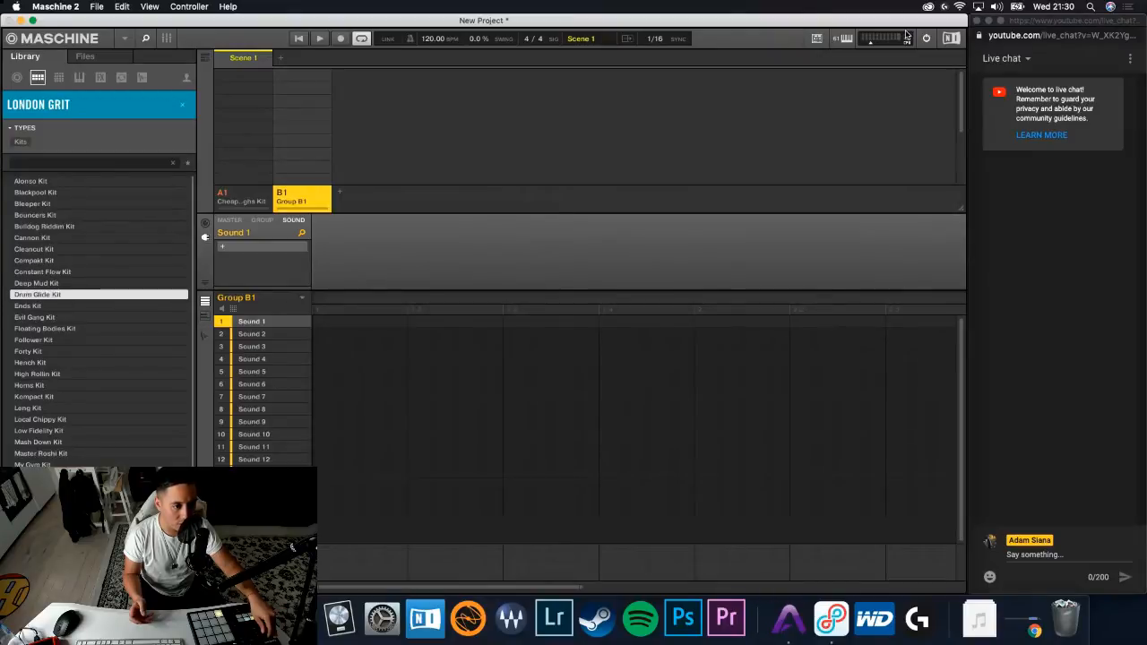
{"action": "key", "text": "Down"}
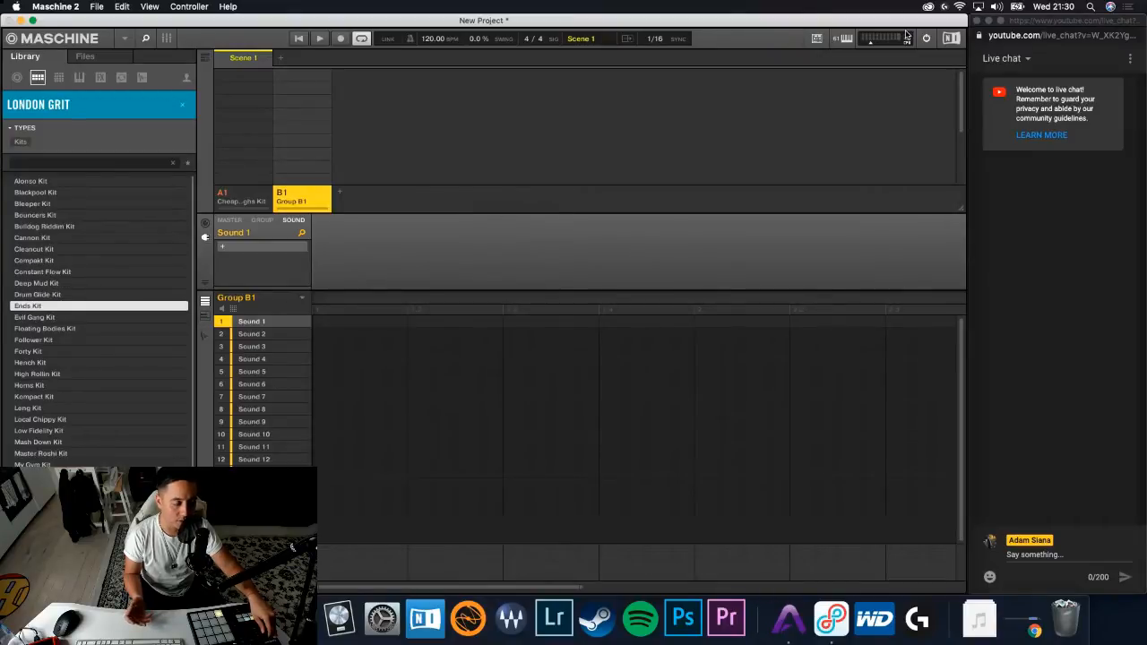
{"action": "key", "text": "Down"}
{"action": "key", "text": "Down"}
{"action": "key", "text": "Down"}
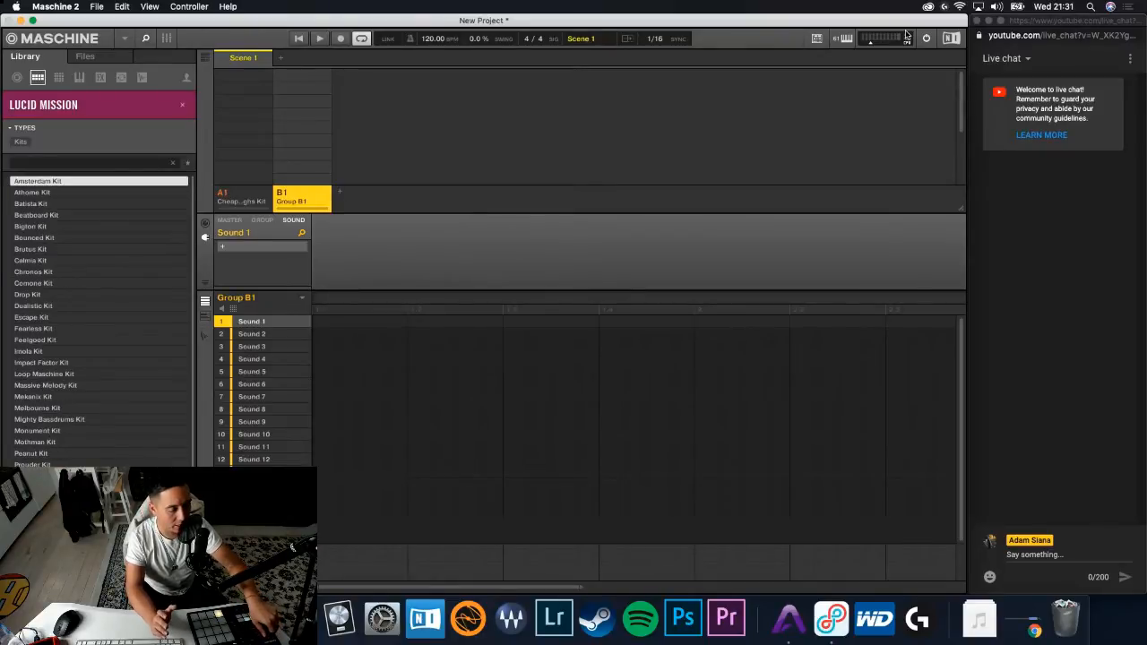
- Preview the Lucid Mission kits one after another, from Amsterdam Kit through Drop Kit
{"action": "key", "text": "Down"}
{"action": "key", "text": "Down"}
{"action": "key", "text": "Down"}
{"action": "key", "text": "Down"}
{"action": "key", "text": "Down"}
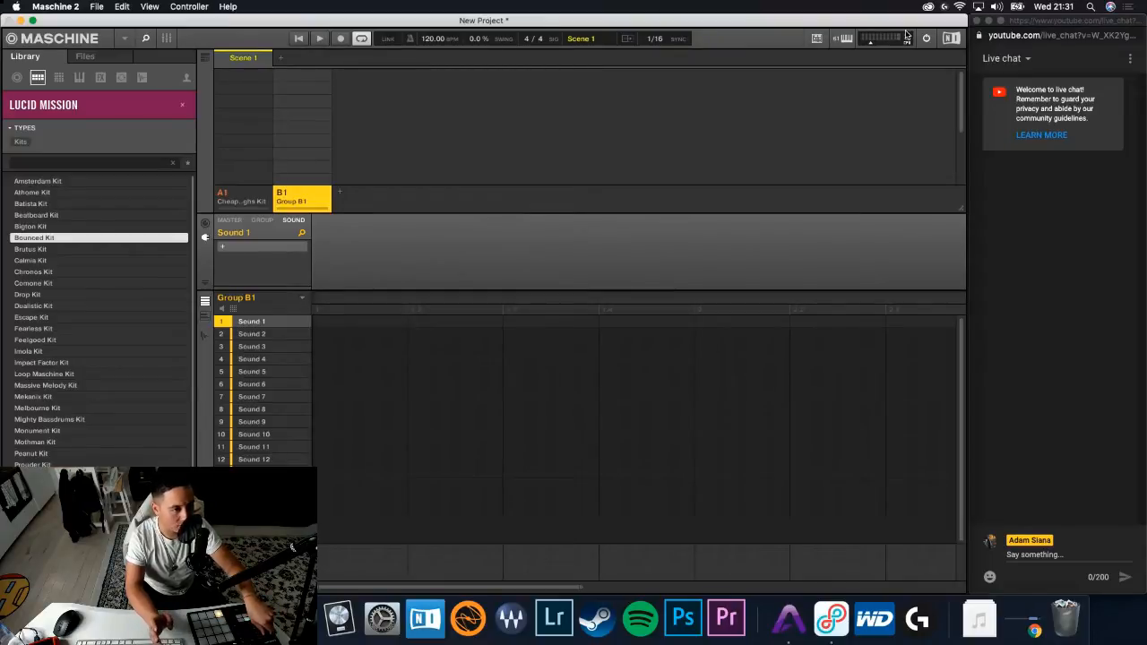
{"action": "key", "text": "Down"}
{"action": "key", "text": "Down"}
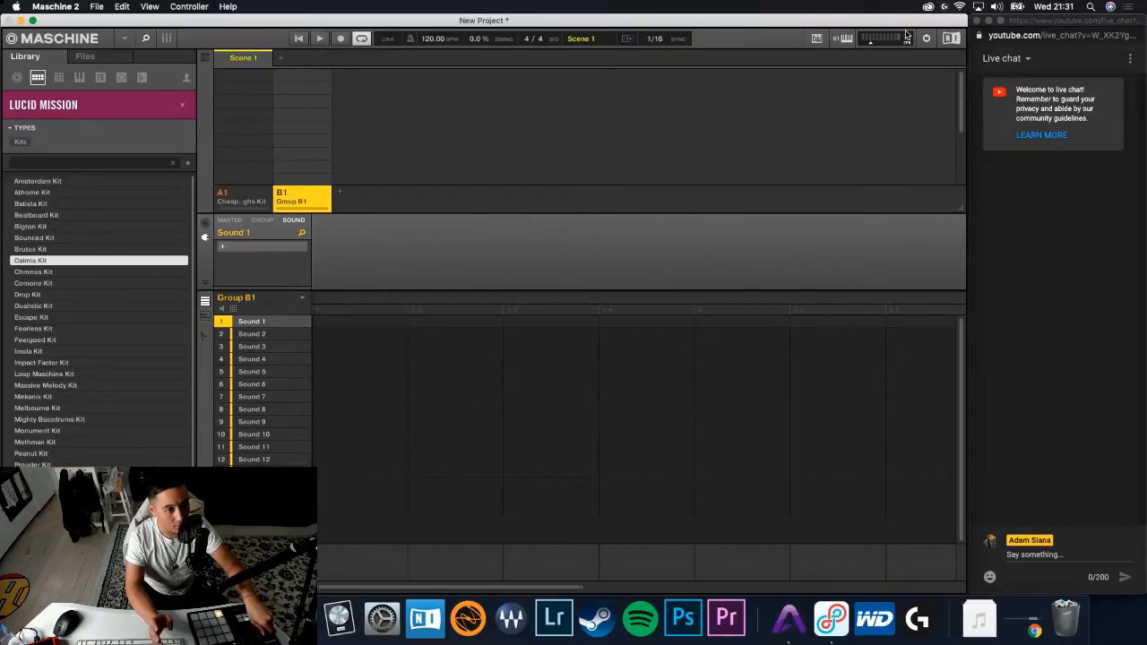
{"action": "key", "text": "Down"}
{"action": "key", "text": "Down"}
{"action": "key", "text": "Down"}
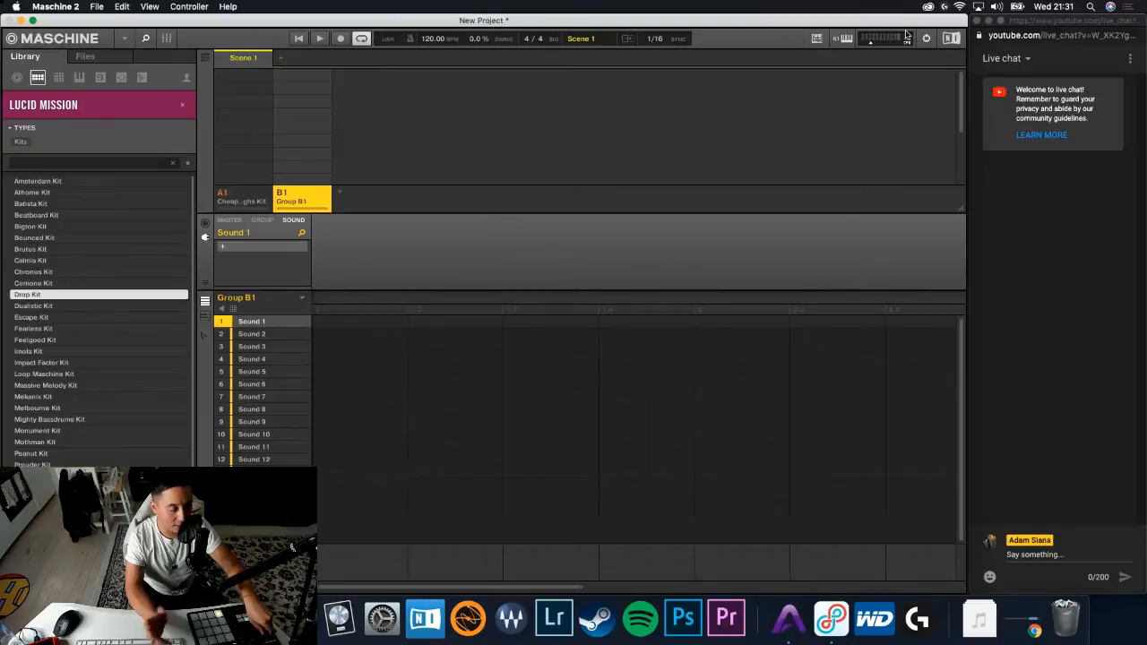
- Continue auditioning the Lucid Mission kits from Dualistic Kit onward, past Mekanik Kit
{"action": "key", "text": "Down"}
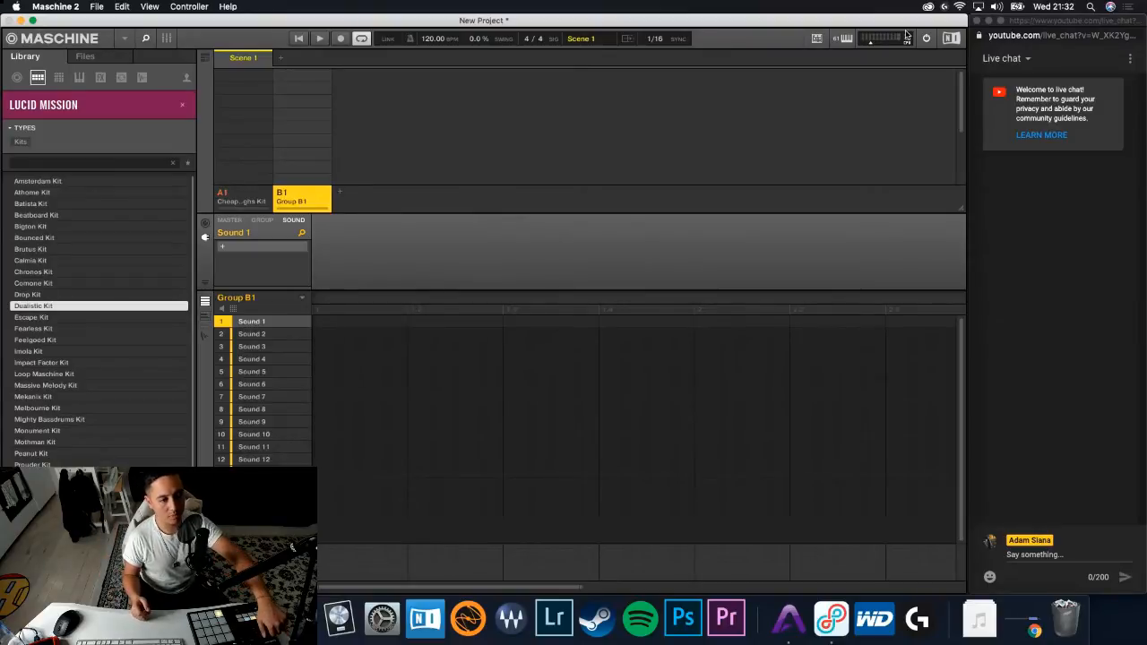
{"action": "key", "text": "Down"}
{"action": "key", "text": "Down"}
{"action": "key", "text": "Down"}
{"action": "key", "text": "Down"}
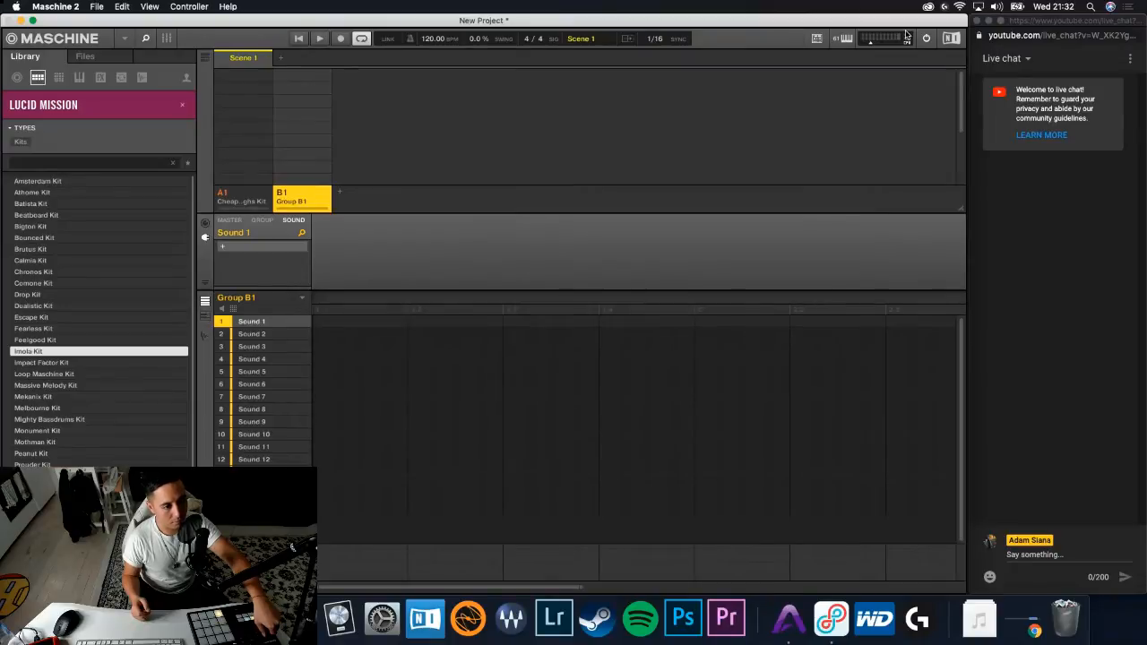
{"action": "key", "text": "Down"}
{"action": "key", "text": "Down"}
{"action": "key", "text": "Down"}
{"action": "key", "text": "Down"}
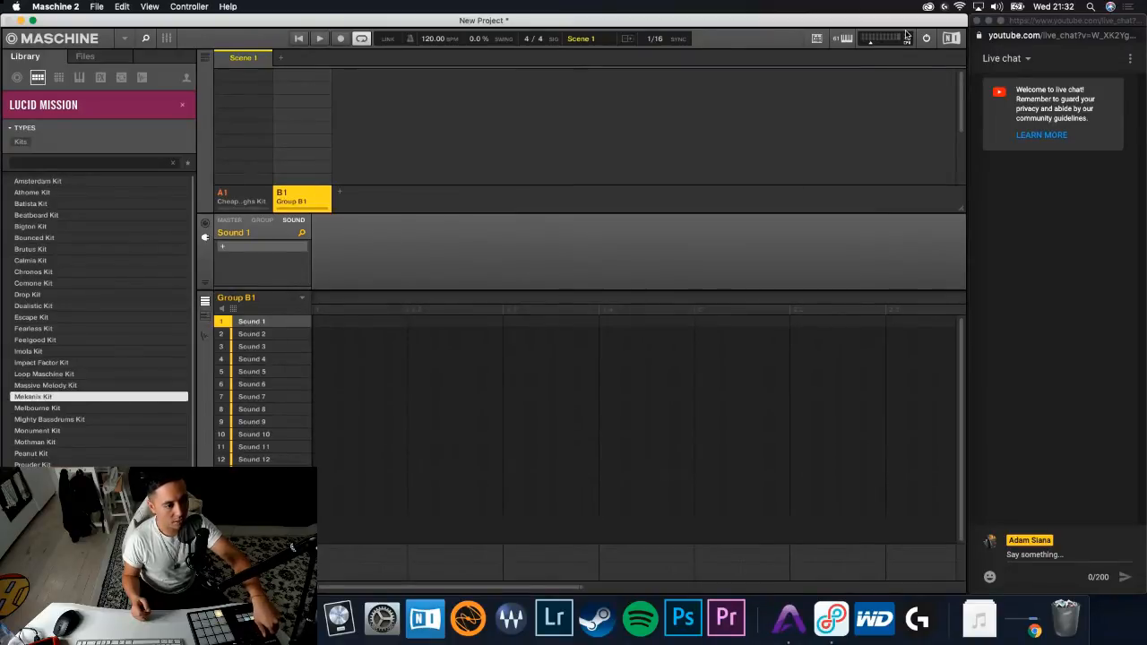
{"action": "key", "text": "Down"}
{"action": "key", "text": "Down"}
{"action": "key", "text": "Down"}
{"action": "key", "text": "Down"}
{"action": "key", "text": "Down"}
{"action": "key", "text": "Down"}
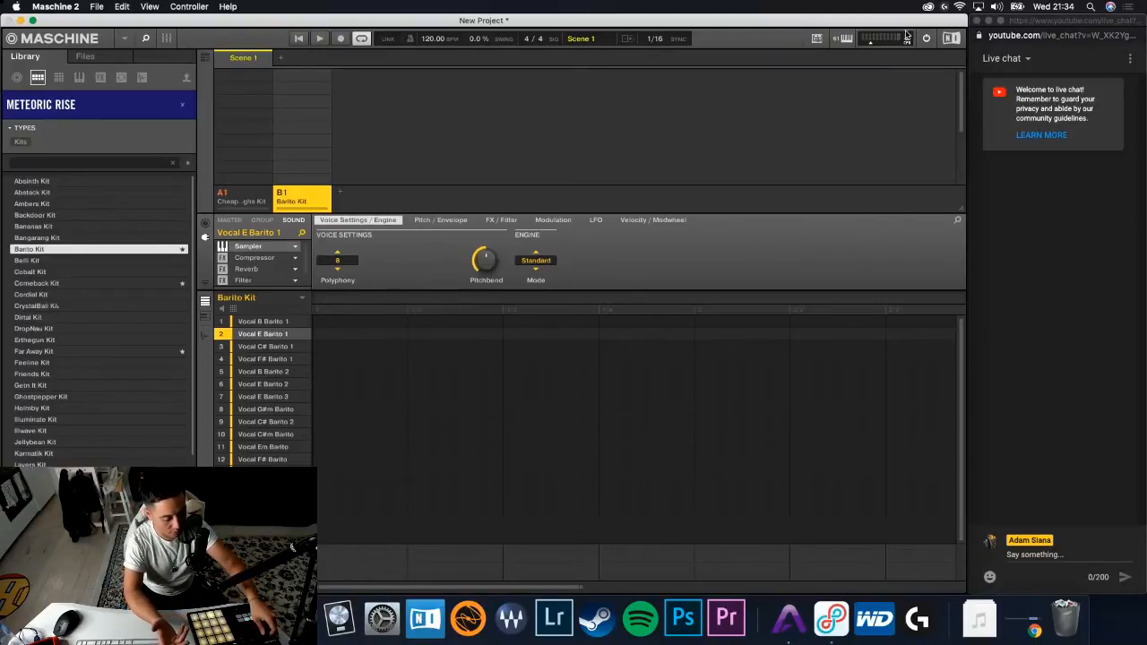
- Preview the Meteoric Rise kits after Barito Kit, going back over those around Comeback Kit and on to CrystalBall Kit
{"action": "key", "text": "Down"}
{"action": "key", "text": "Down"}
{"action": "key", "text": "Down"}
{"action": "key", "text": "Down"}
{"action": "key", "text": "Up"}
{"action": "key", "text": "Up"}
{"action": "key", "text": "Down"}
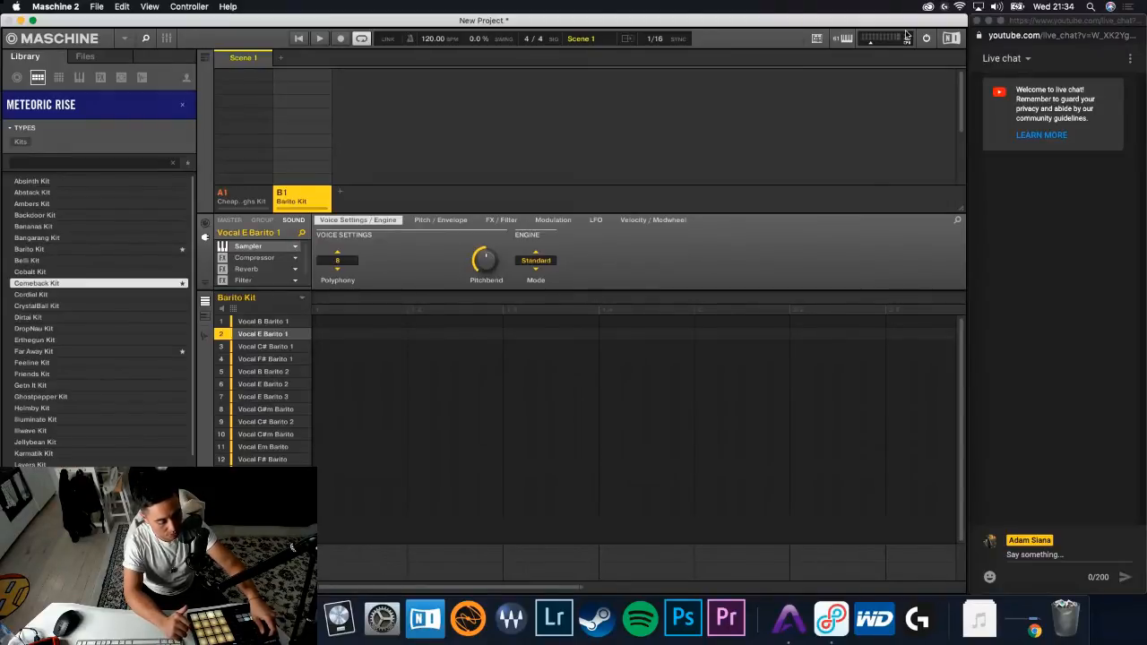
{"action": "key", "text": "Down"}
{"action": "key", "text": "Down"}
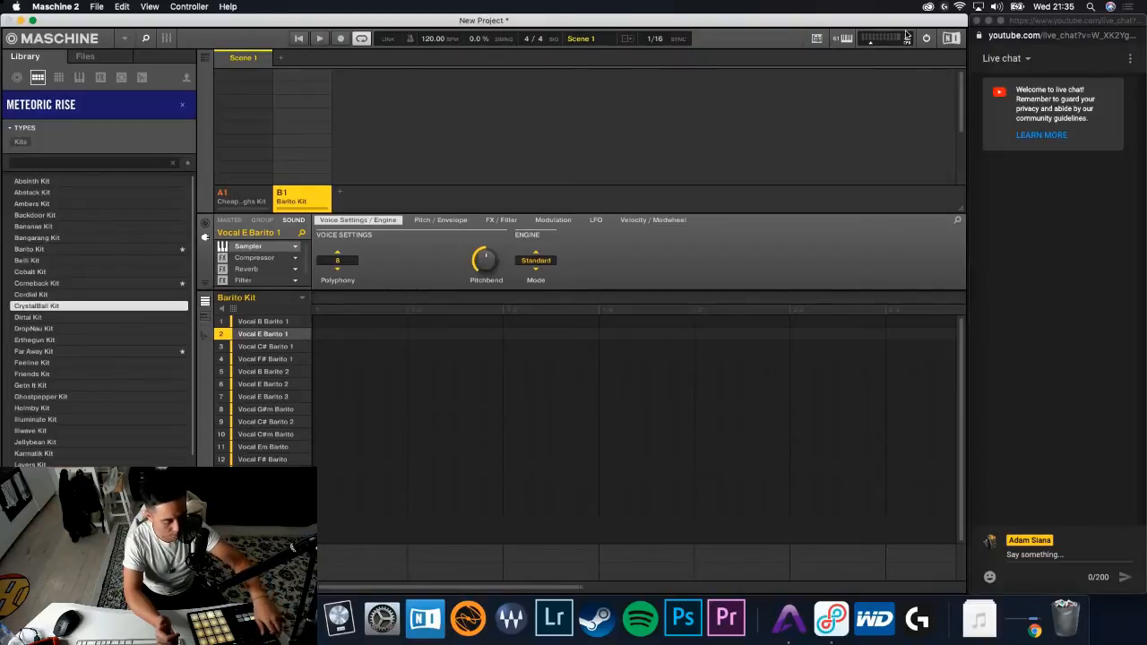
- Audition further Meteoric Rise kits, from the one after CrystalBall Kit past Holmby Kit
{"action": "key", "text": "Down"}
{"action": "key", "text": "Down"}
{"action": "key", "text": "Down"}
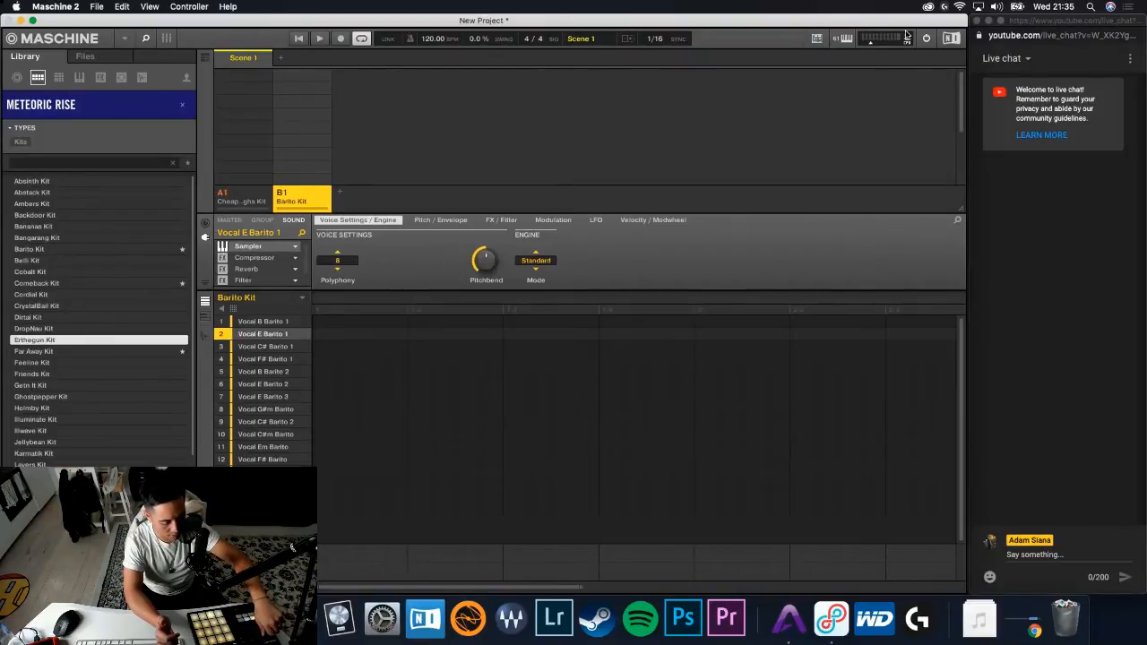
{"action": "key", "text": "Down"}
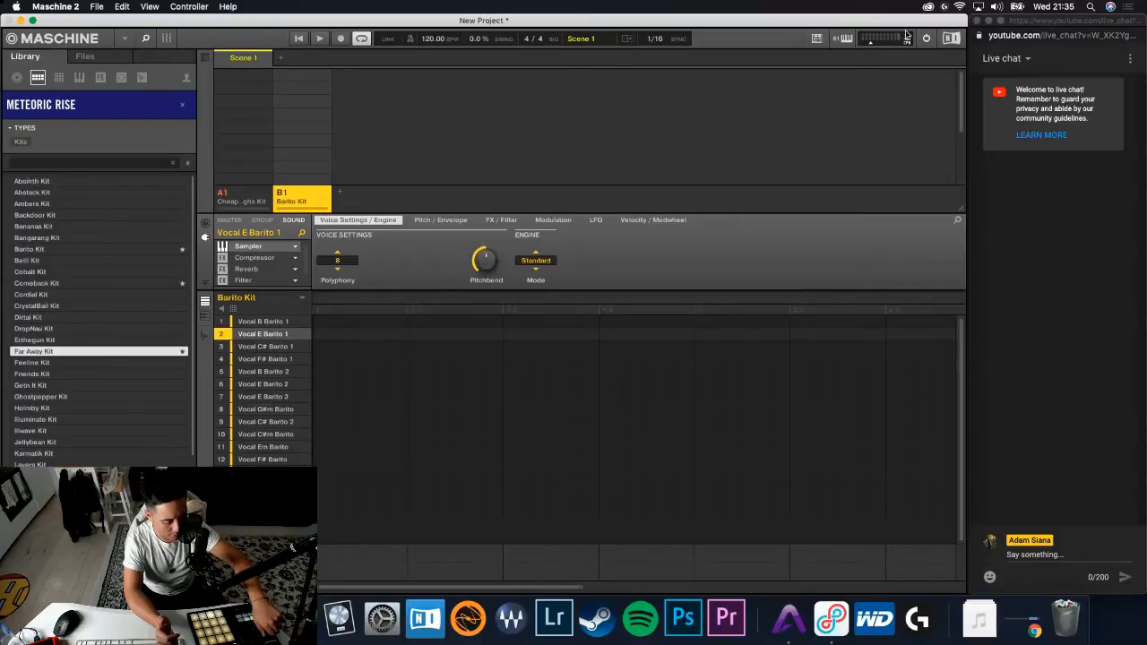
{"action": "key", "text": "Down"}
{"action": "key", "text": "Down"}
{"action": "key", "text": "Down"}
{"action": "key", "text": "Down"}
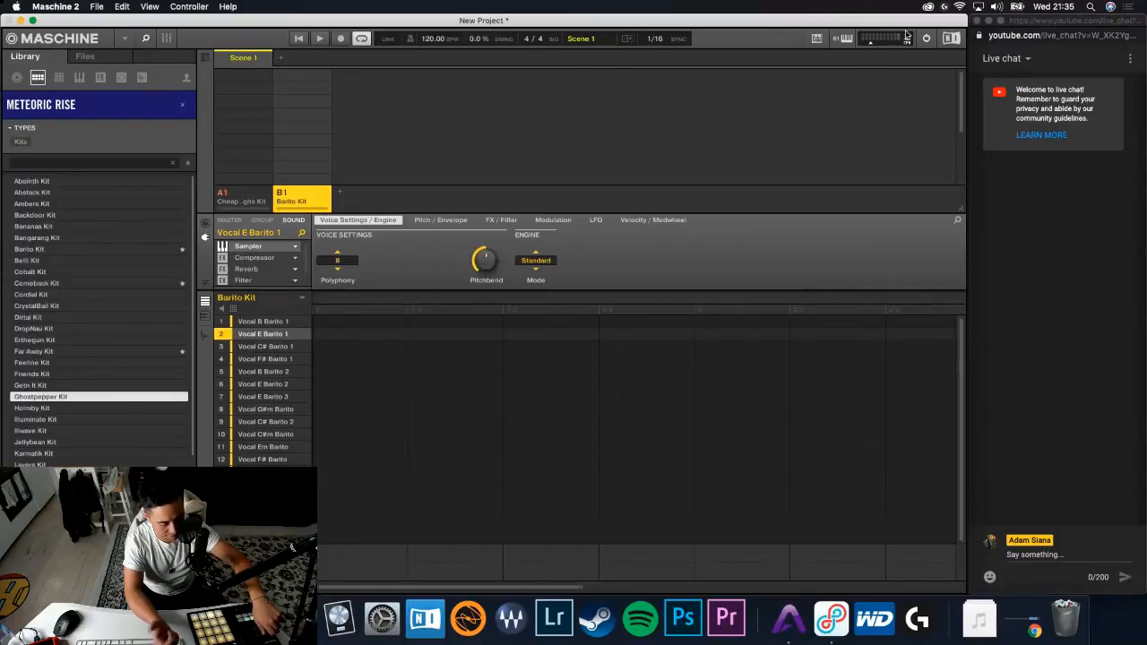
{"action": "key", "text": "Down"}
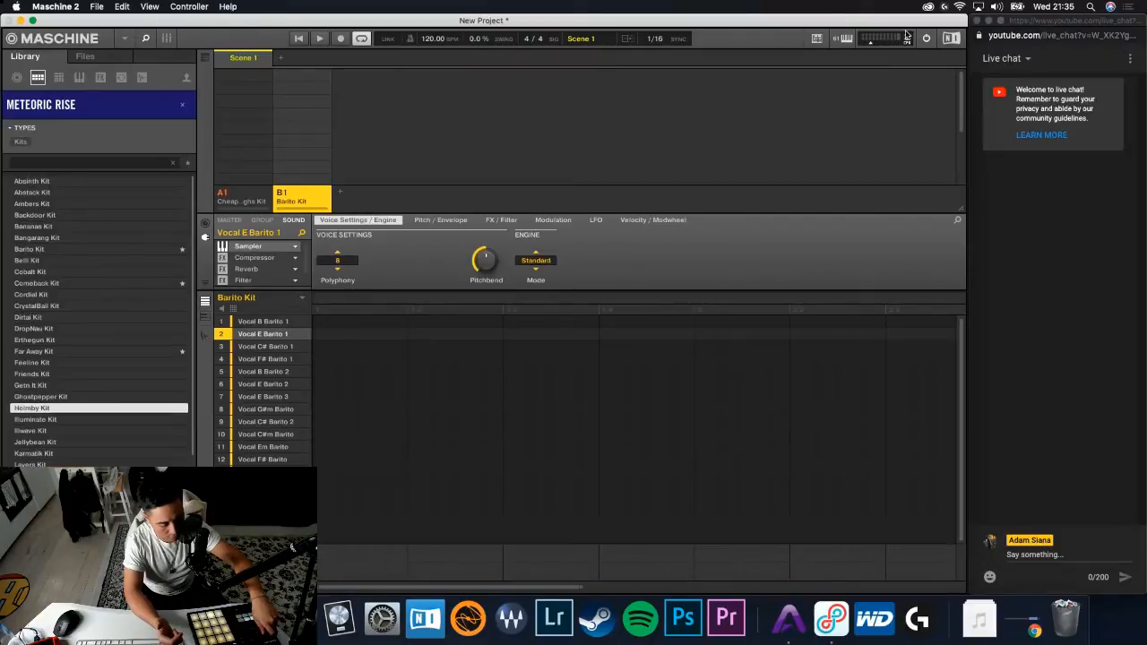
{"action": "key", "text": "Down"}
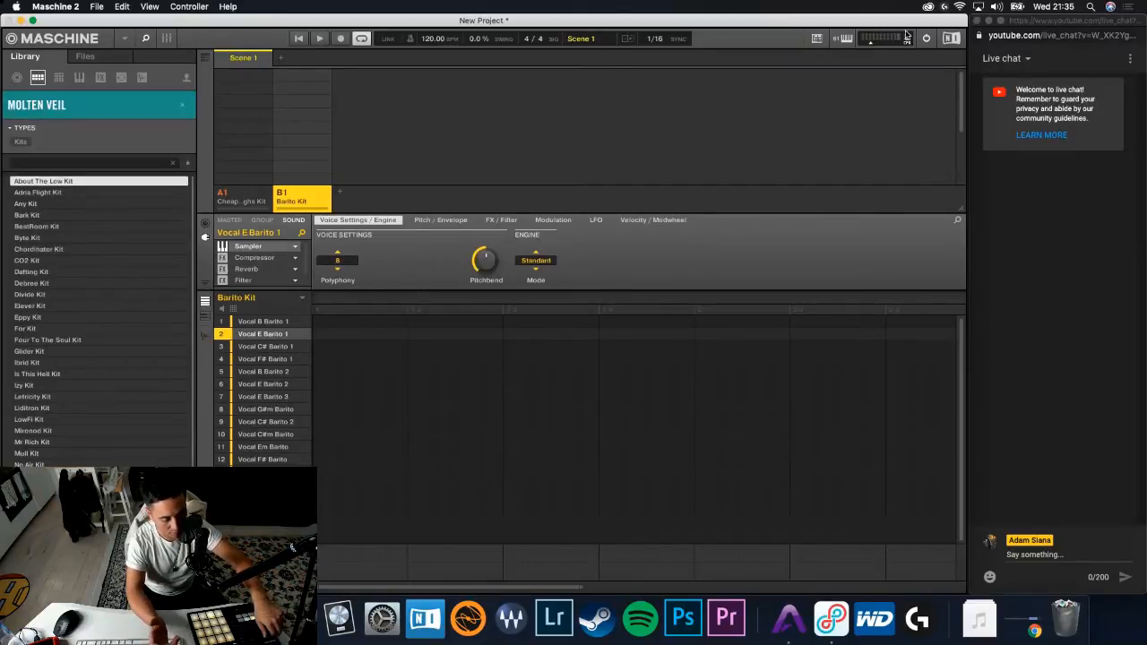
- Preview the Molten Veil kits from About The Low Kit to CO2 Kit
{"action": "key", "text": "Down"}
{"action": "key", "text": "Down"}
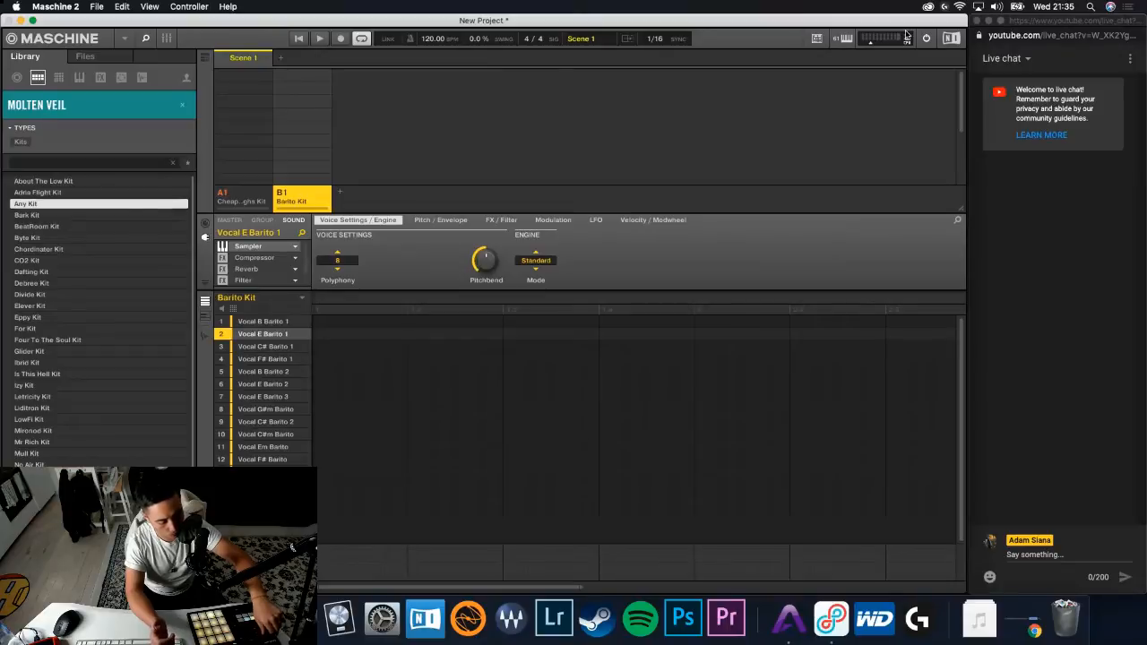
{"action": "key", "text": "Down"}
{"action": "key", "text": "Down"}
{"action": "key", "text": "Down"}
{"action": "key", "text": "Down"}
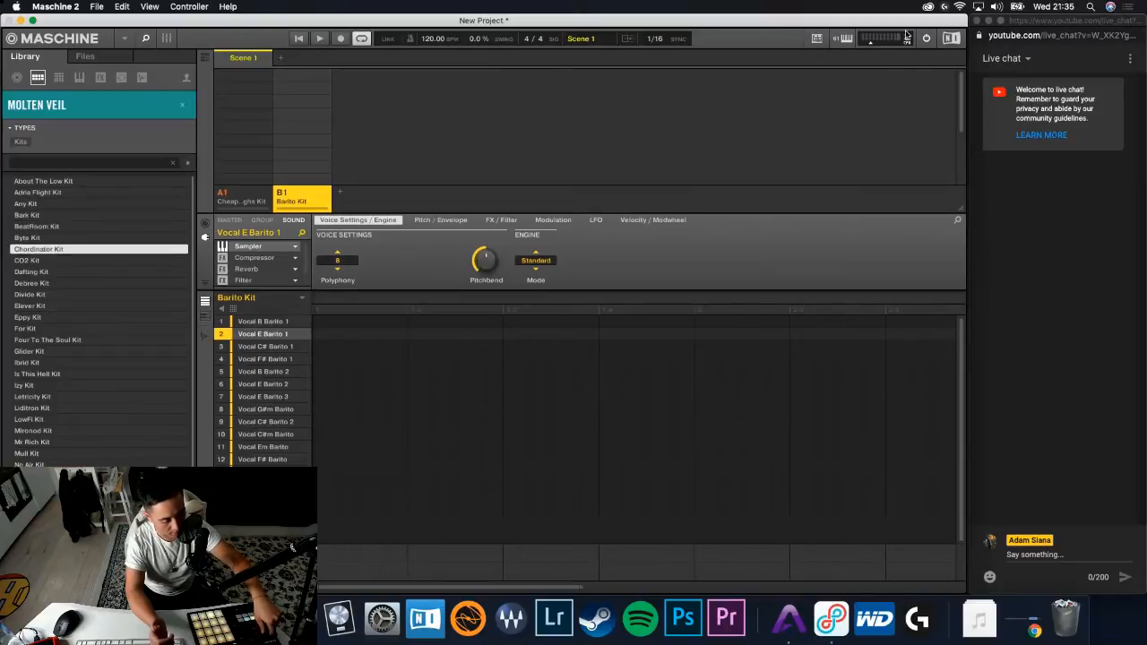
{"action": "key", "text": "Down"}
{"action": "key", "text": "Down"}
{"action": "key", "text": "Up"}
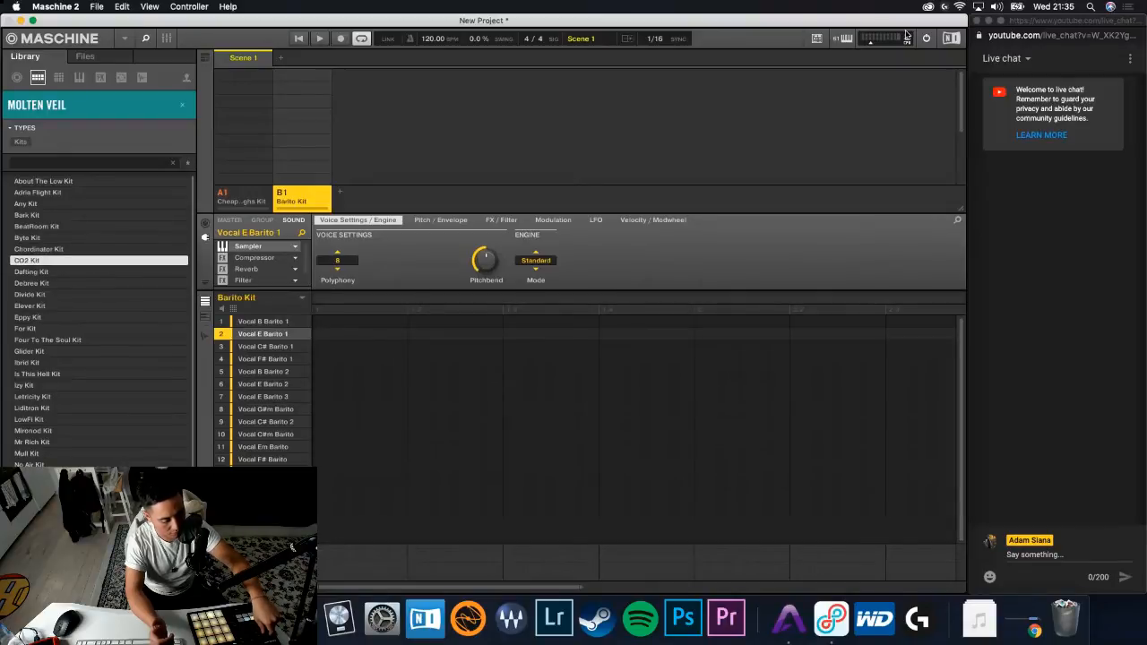
- Continue auditioning the Molten Veil kits after CO2 Kit, through Debree Kit and Divide Kit and past Glider Kit
{"action": "key", "text": "Down"}
{"action": "key", "text": "Down"}
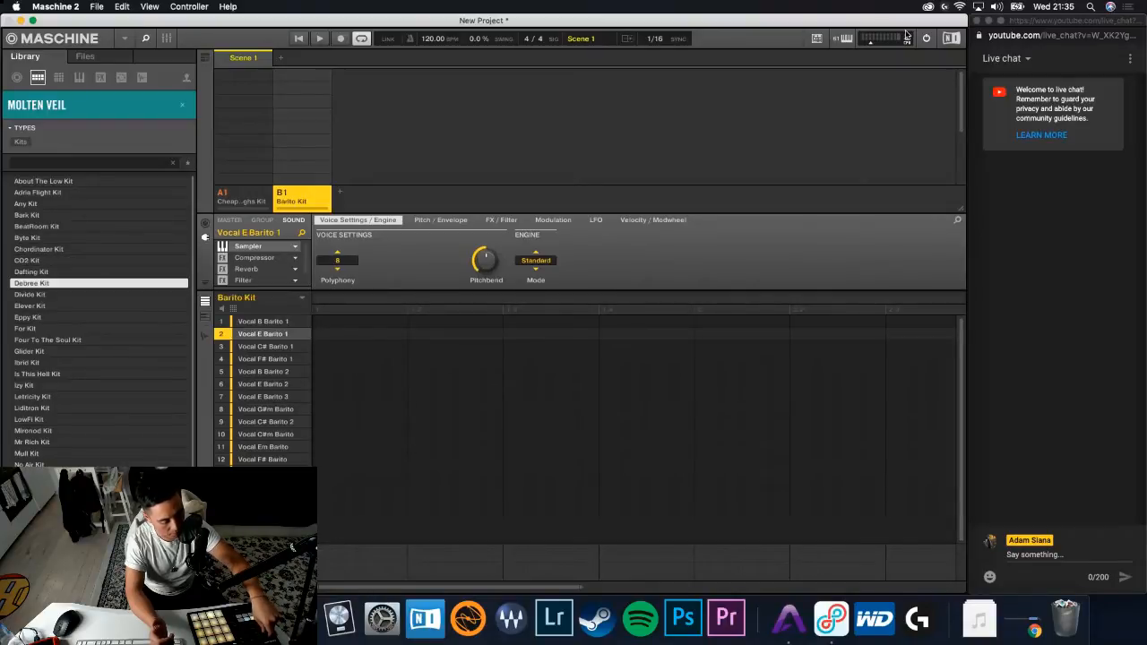
{"action": "key", "text": "Down"}
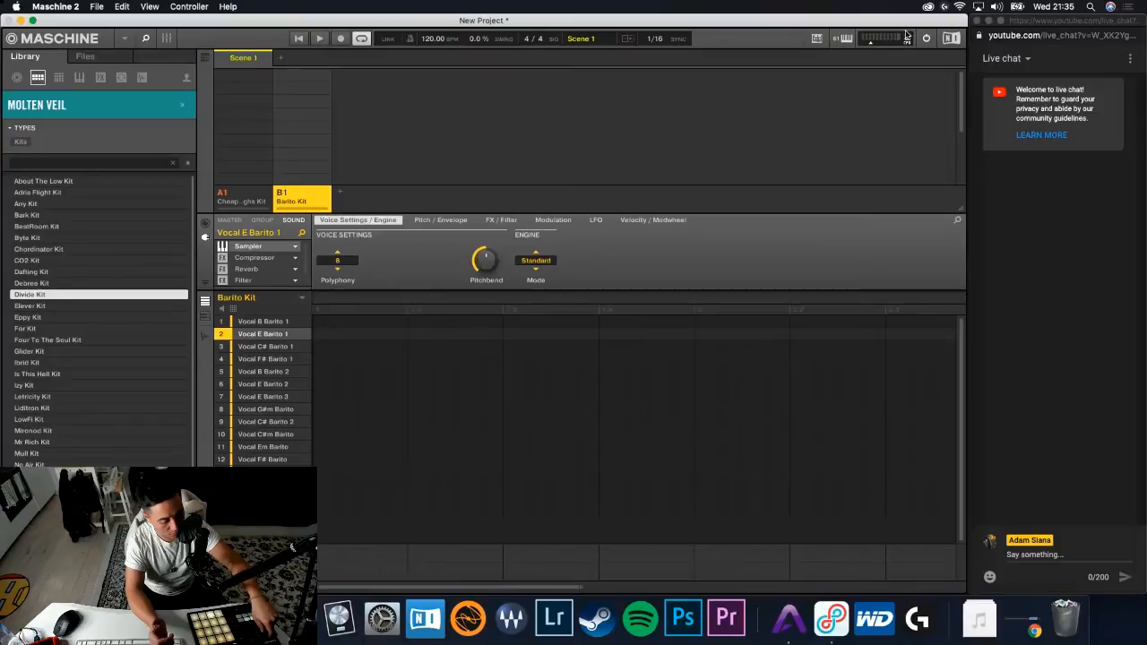
{"action": "key", "text": "Down"}
{"action": "key", "text": "Down"}
{"action": "key", "text": "Down"}
{"action": "key", "text": "Down"}
{"action": "key", "text": "Down"}
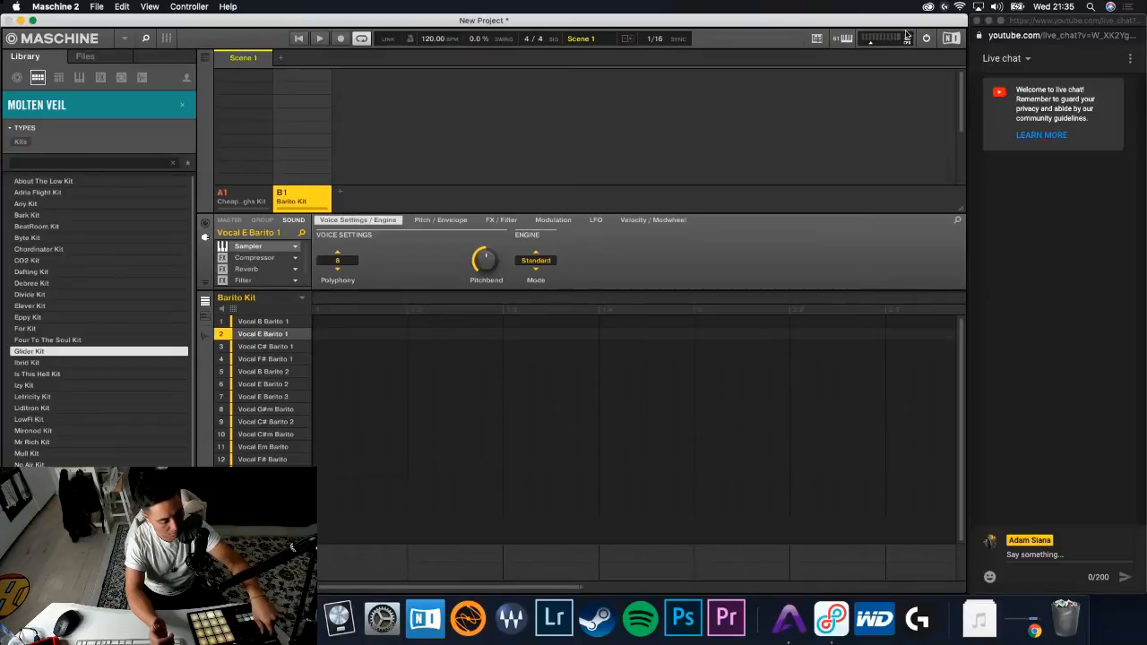
{"action": "key", "text": "Down"}
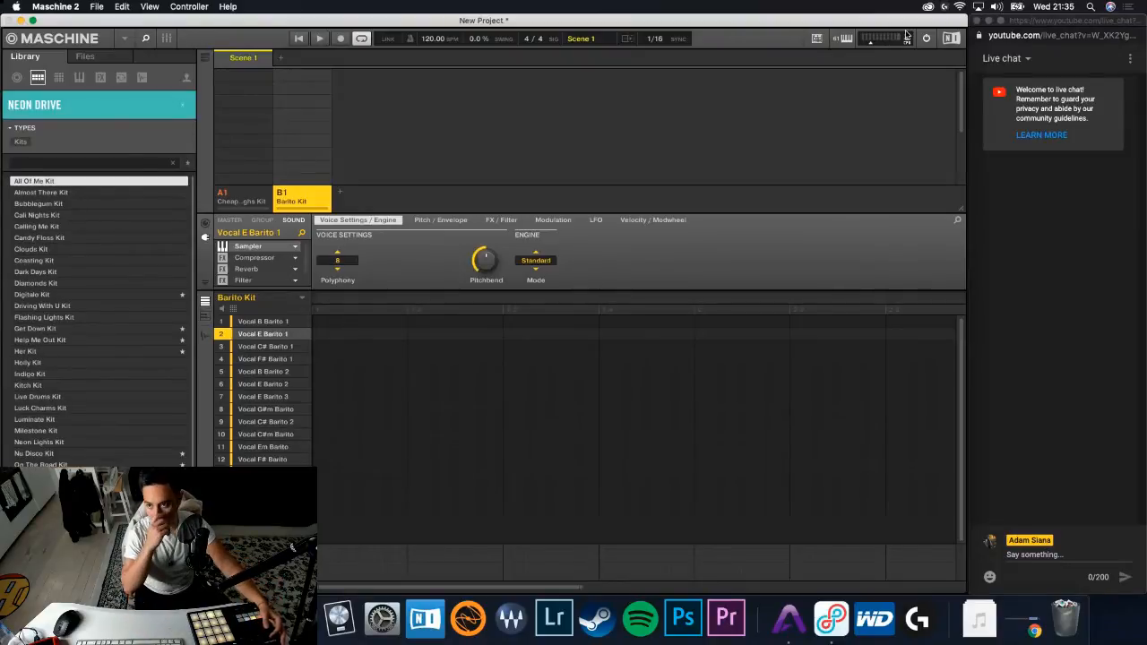
- Preview the Neon Drive kits one after another, from All Of Me Kit through Get Down Kit
{"action": "key", "text": "Down"}
{"action": "key", "text": "Down"}
{"action": "key", "text": "Down"}
{"action": "key", "text": "Down"}
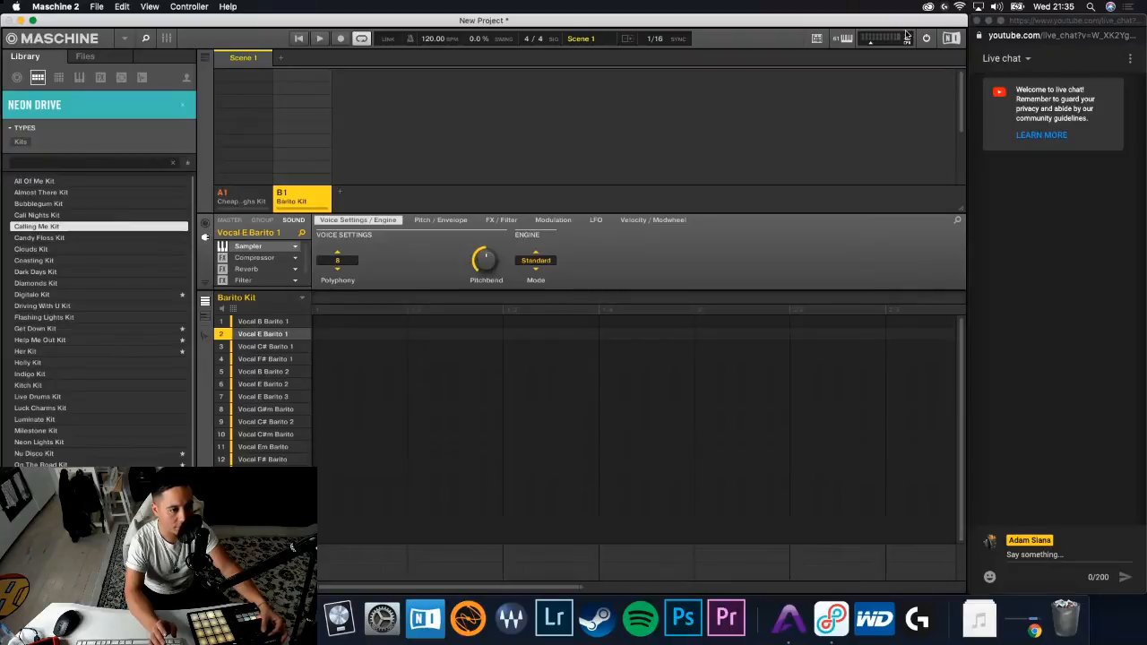
{"action": "key", "text": "Down"}
{"action": "key", "text": "Down"}
{"action": "key", "text": "Down"}
{"action": "key", "text": "Down"}
{"action": "key", "text": "Down"}
{"action": "key", "text": "Down"}
{"action": "key", "text": "Down"}
{"action": "key", "text": "Up"}
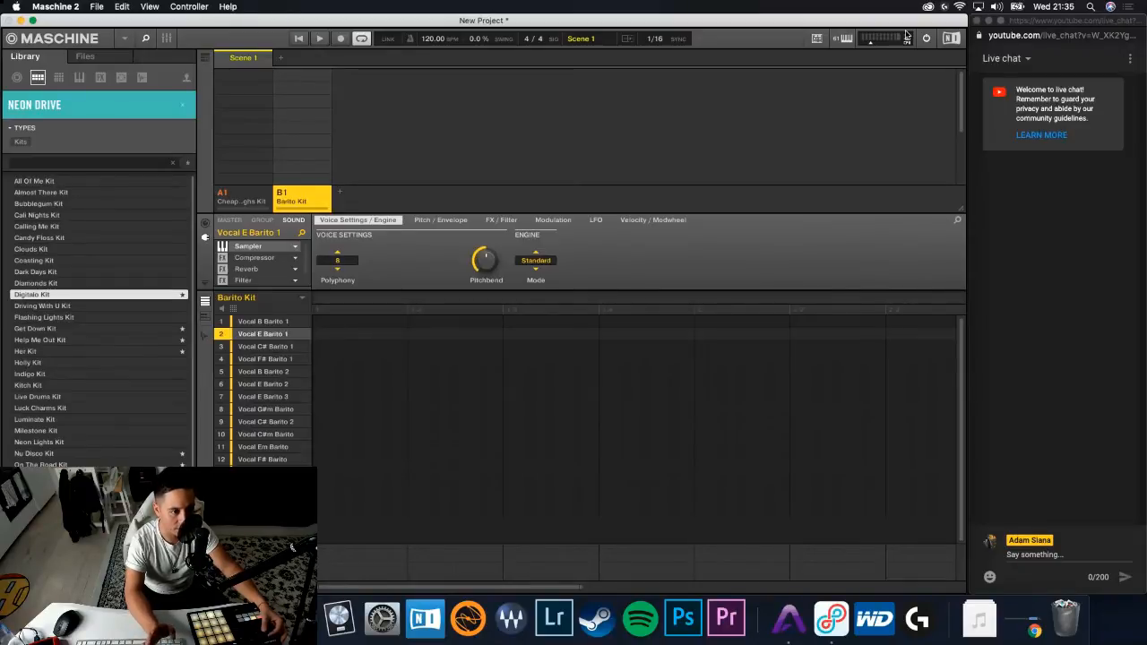
{"action": "key", "text": "Down"}
{"action": "key", "text": "Down"}
{"action": "key", "text": "Down"}
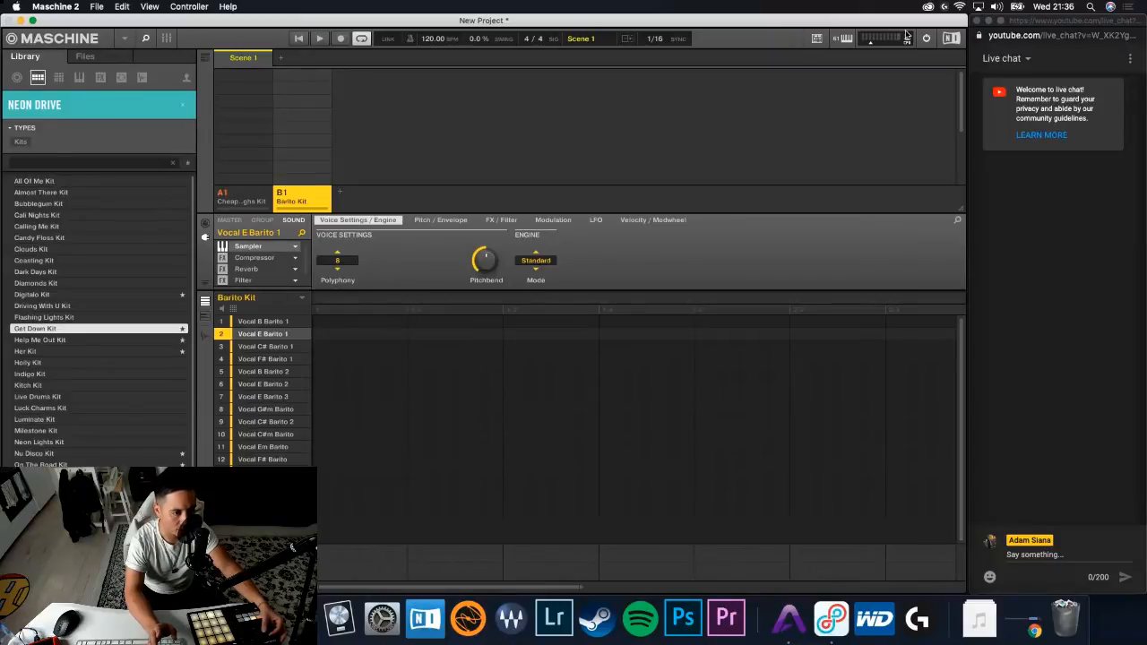
- Audition the remaining visible Neon Drive kits, from Help Me Out Kit past Nu Disco Kit
{"action": "key", "text": "Down"}
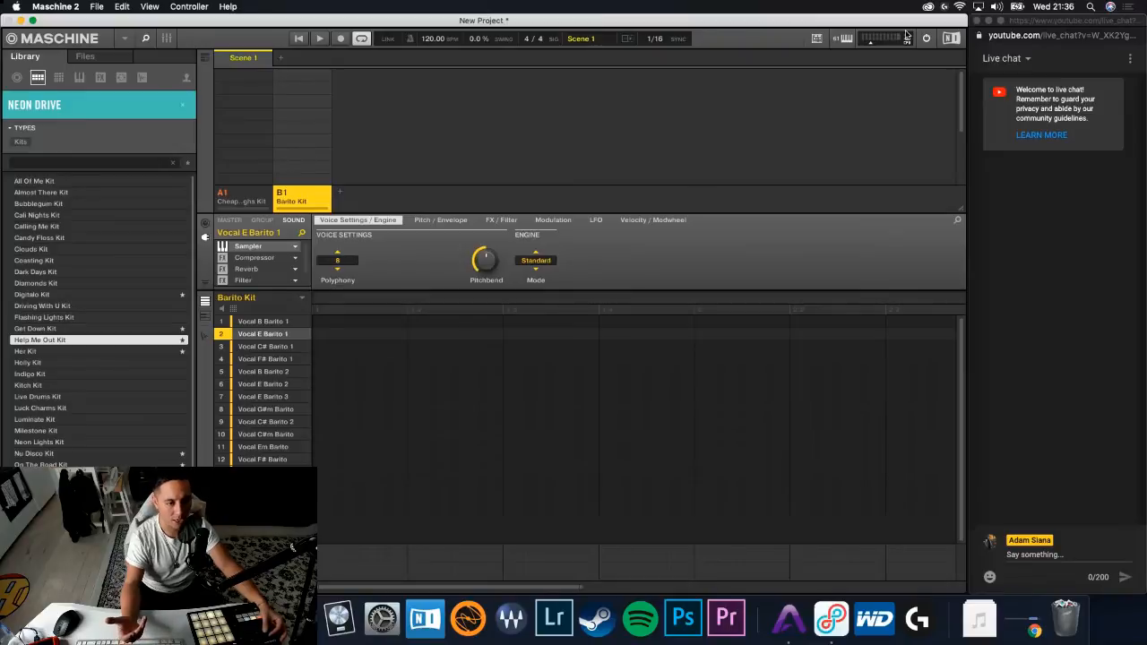
{"action": "key", "text": "Down"}
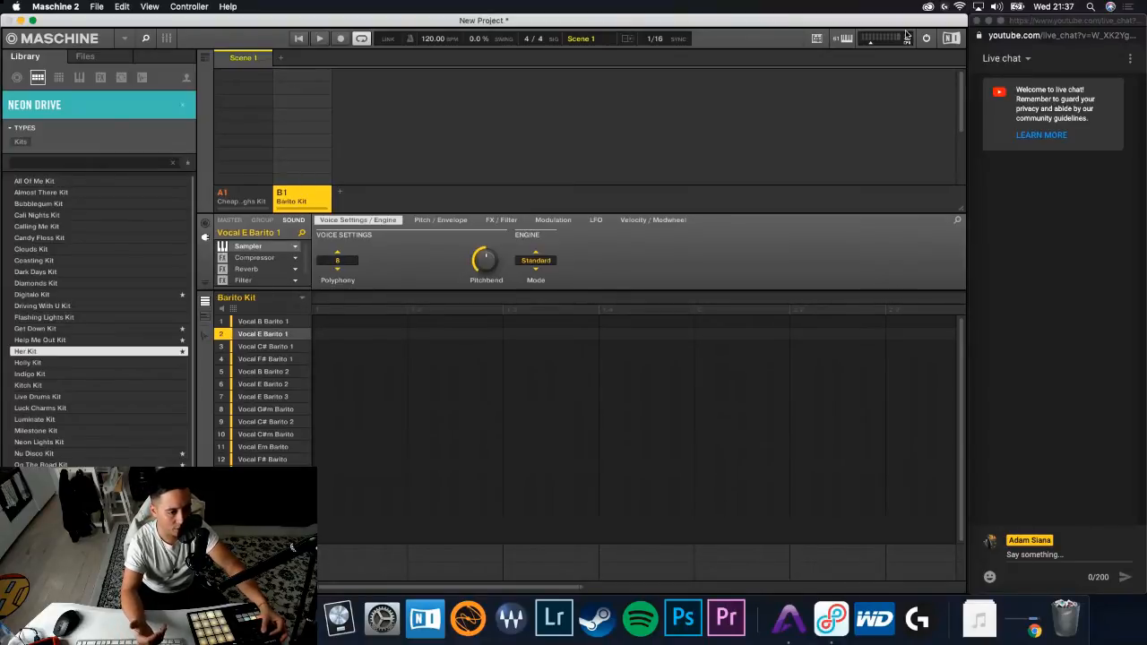
{"action": "key", "text": "Down"}
{"action": "key", "text": "Down"}
{"action": "key", "text": "Down"}
{"action": "key", "text": "Down"}
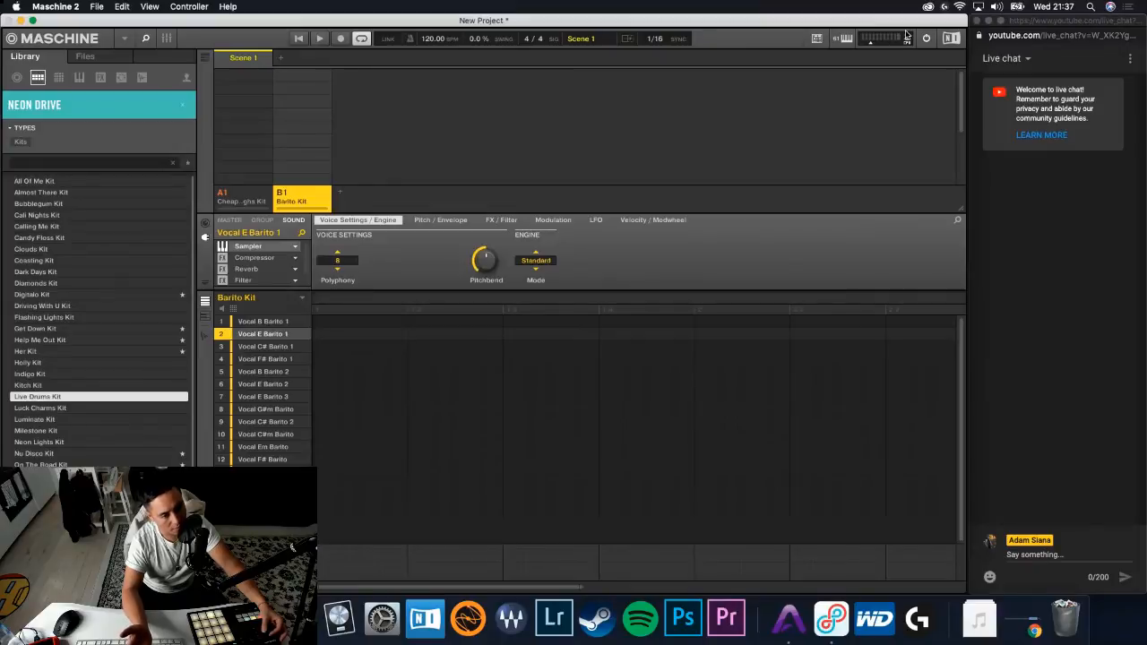
{"action": "key", "text": "Down"}
{"action": "key", "text": "Down"}
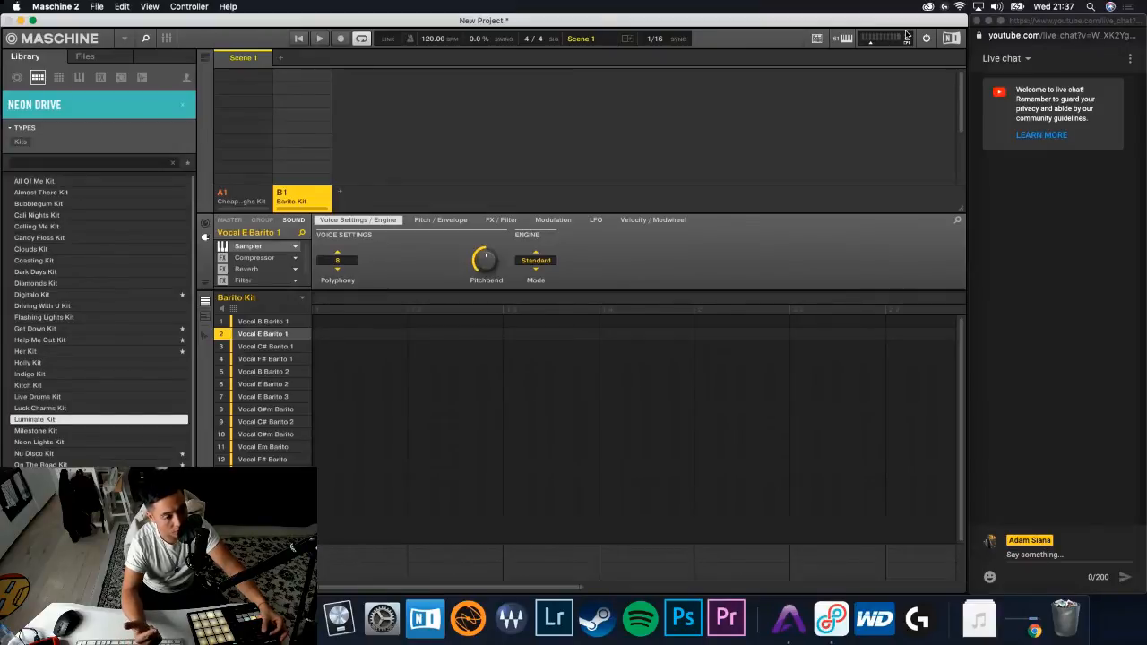
{"action": "key", "text": "Down"}
{"action": "key", "text": "Down"}
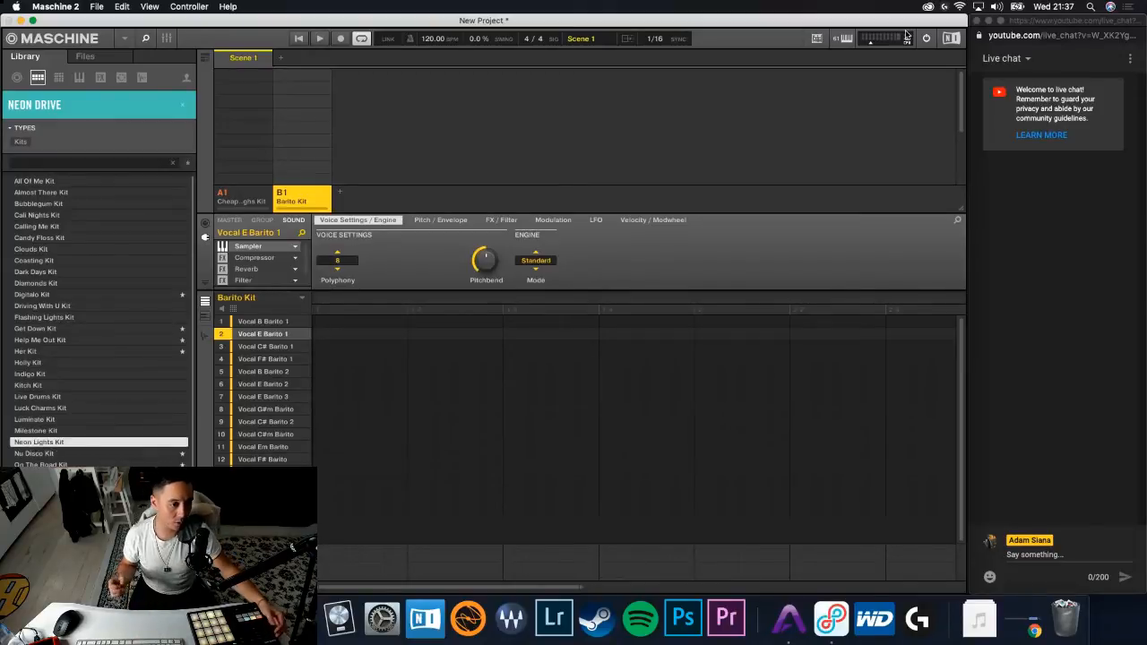
{"action": "key", "text": "Down"}
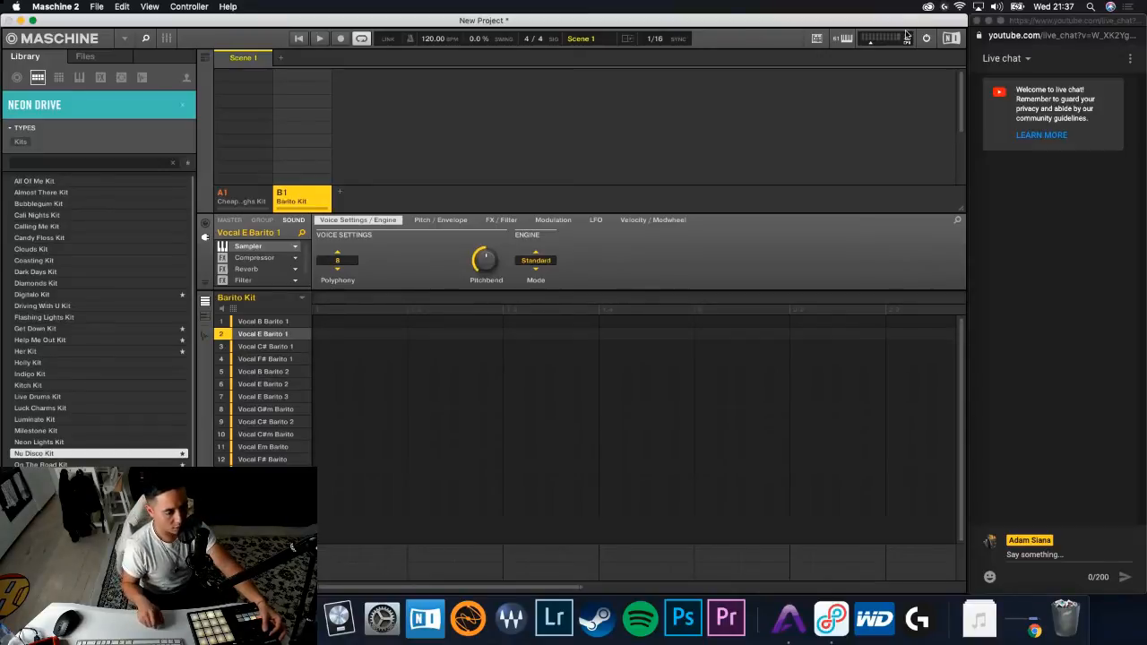
{"action": "key", "text": "Down"}
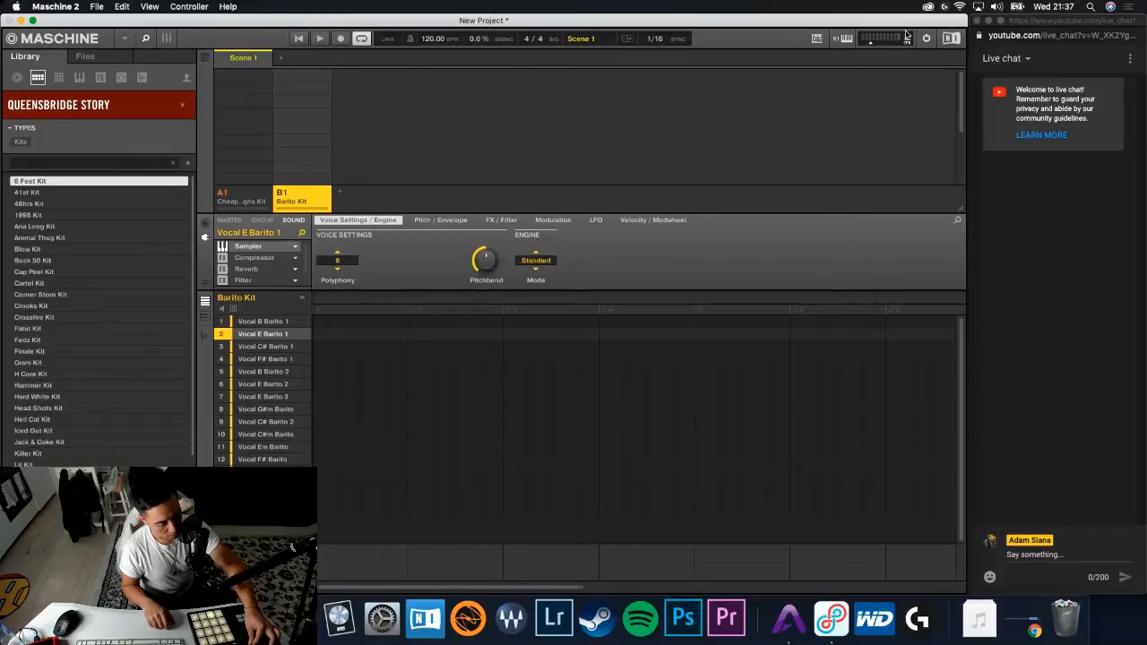
- Preview the Queensbridge Story kits from the first kit in the list past Buck 50 Kit
{"action": "key", "text": "Down"}
{"action": "key", "text": "Down"}
{"action": "key", "text": "Down"}
{"action": "key", "text": "Down"}
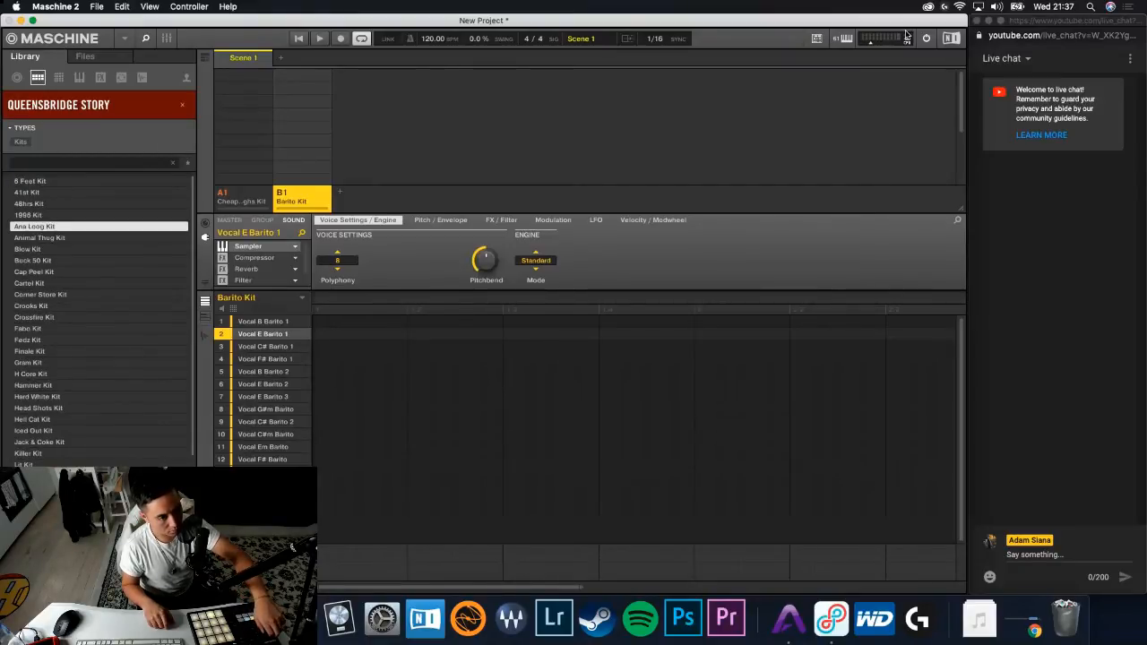
{"action": "key", "text": "Down"}
{"action": "key", "text": "Down"}
{"action": "key", "text": "Down"}
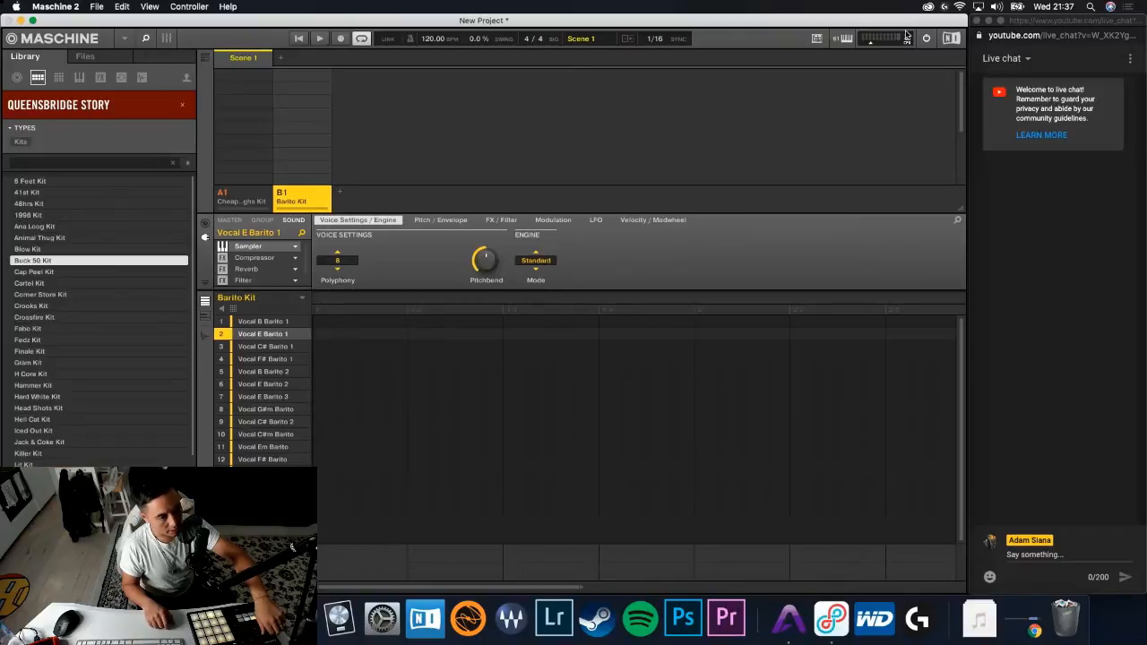
{"action": "key", "text": "Down"}
{"action": "key", "text": "Down"}
{"action": "key", "text": "Down"}
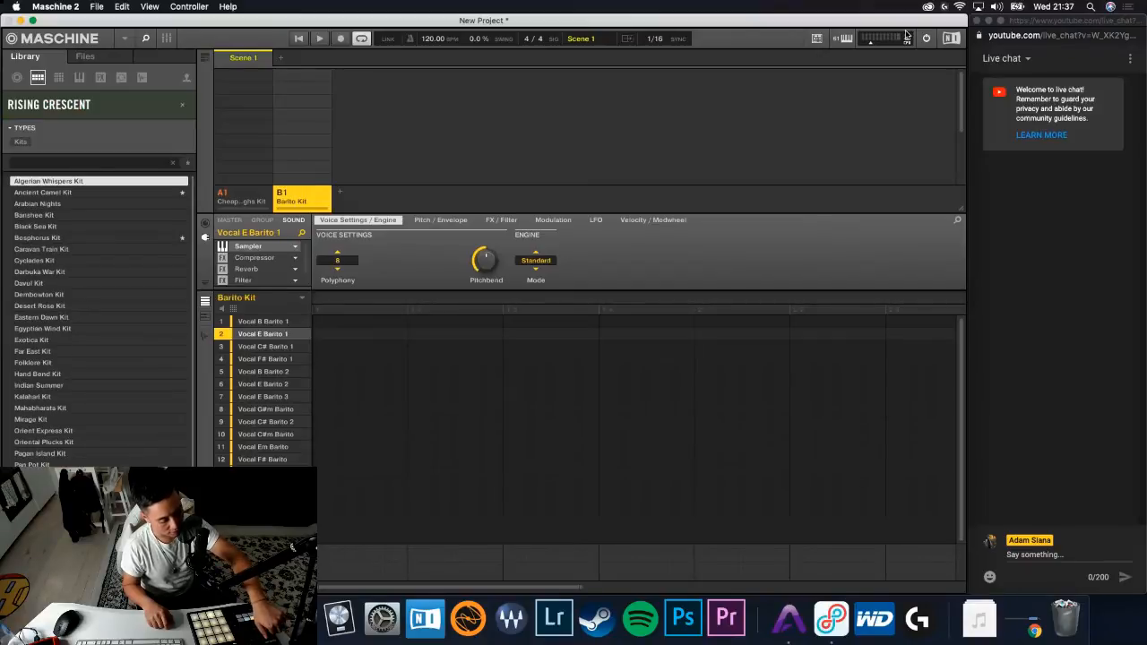
- Preview the Rising Crescent kits one after another, from Algerian Whispers Kit through Darbuka War Kit
{"action": "key", "text": "Down"}
{"action": "key", "text": "Down"}
{"action": "key", "text": "Down"}
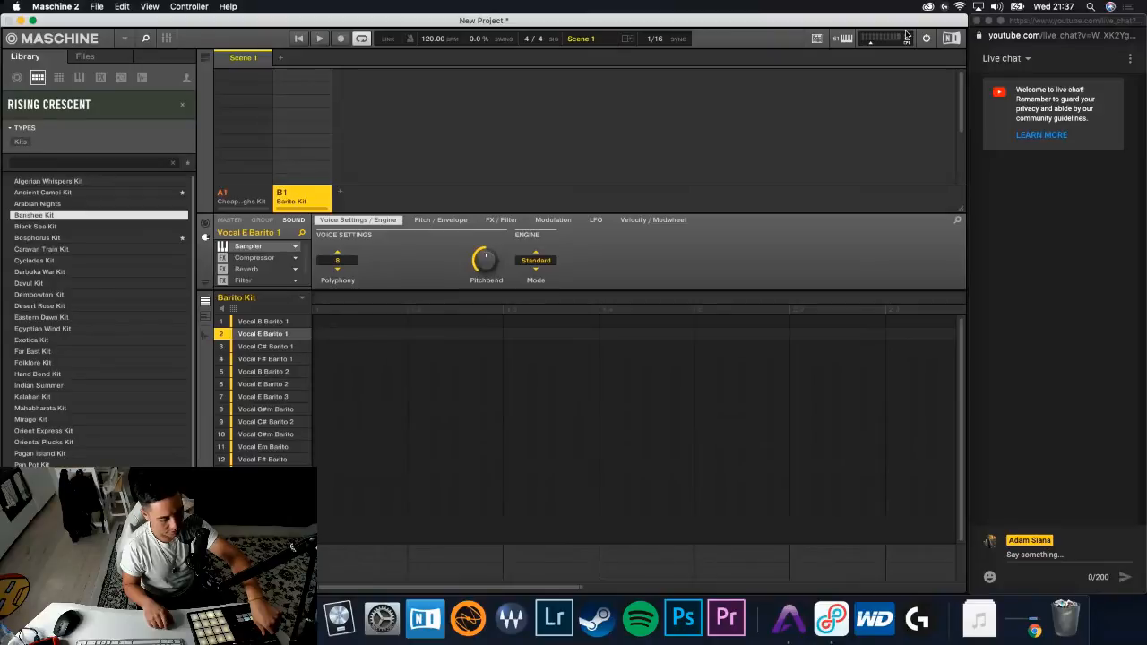
{"action": "key", "text": "Down"}
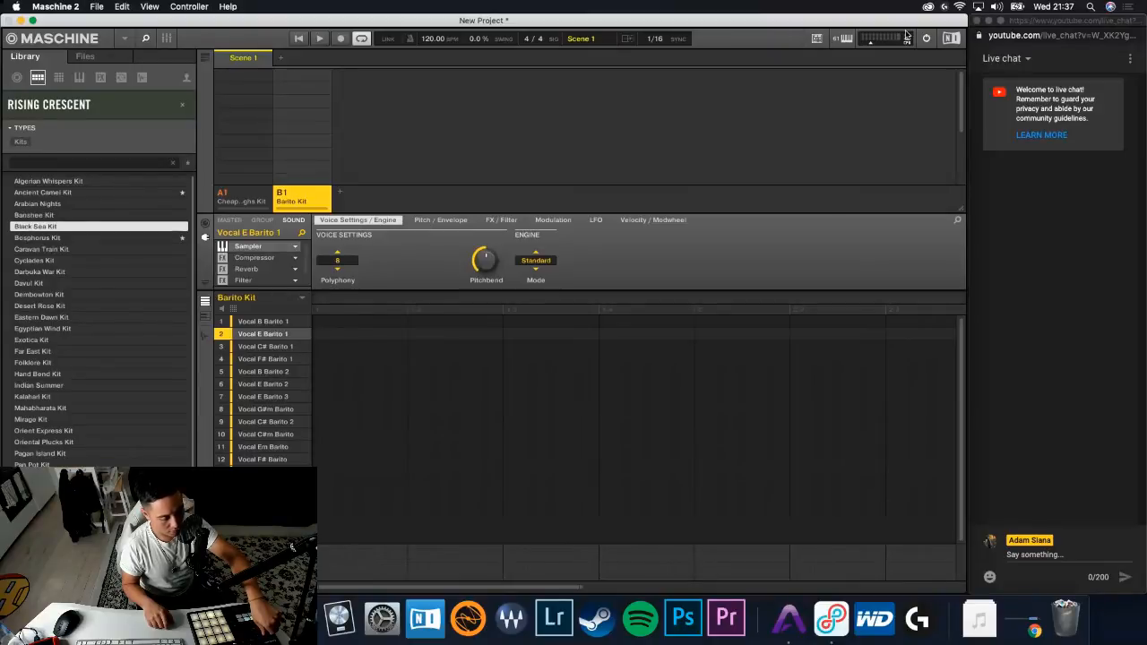
{"action": "key", "text": "Down"}
{"action": "key", "text": "Down"}
{"action": "key", "text": "Down"}
{"action": "key", "text": "Down"}
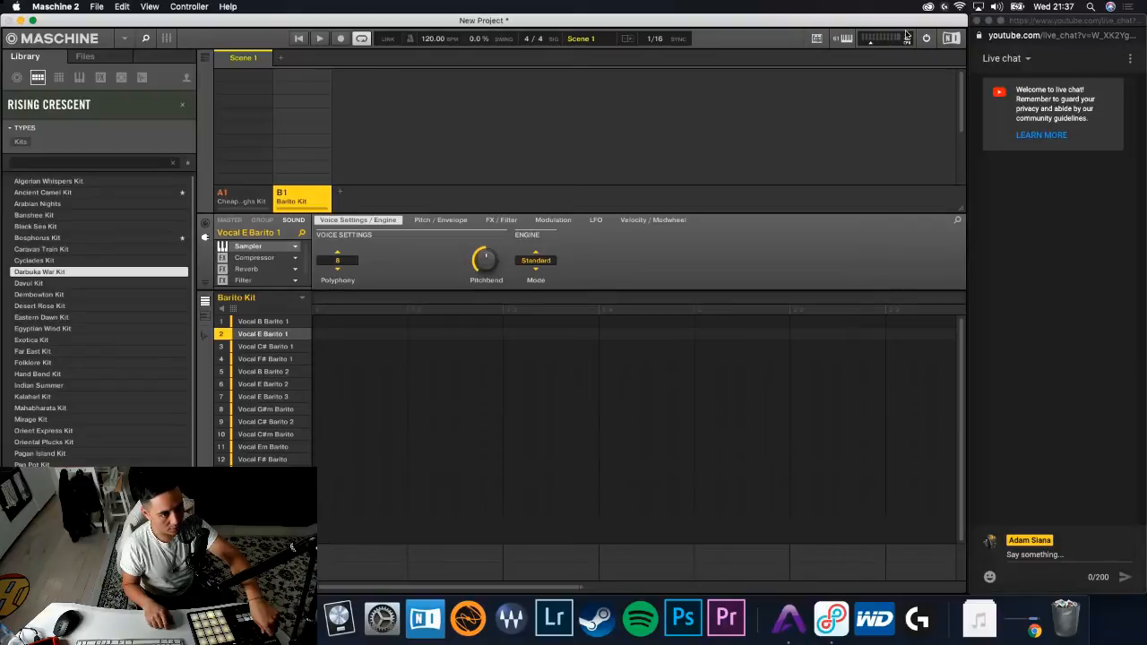
- Audition more Rising Crescent kits, from Davul Kit past Exotica Kit, returning once to Desert Rose Kit
{"action": "key", "text": "Down"}
{"action": "key", "text": "Down"}
{"action": "key", "text": "Down"}
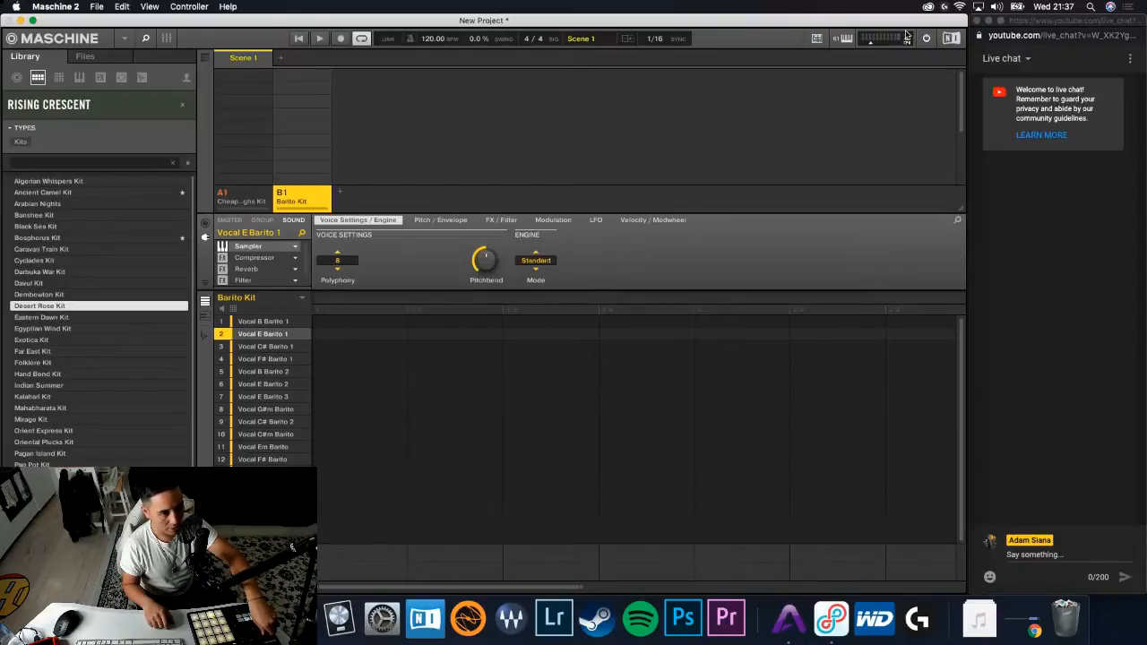
{"action": "key", "text": "Down"}
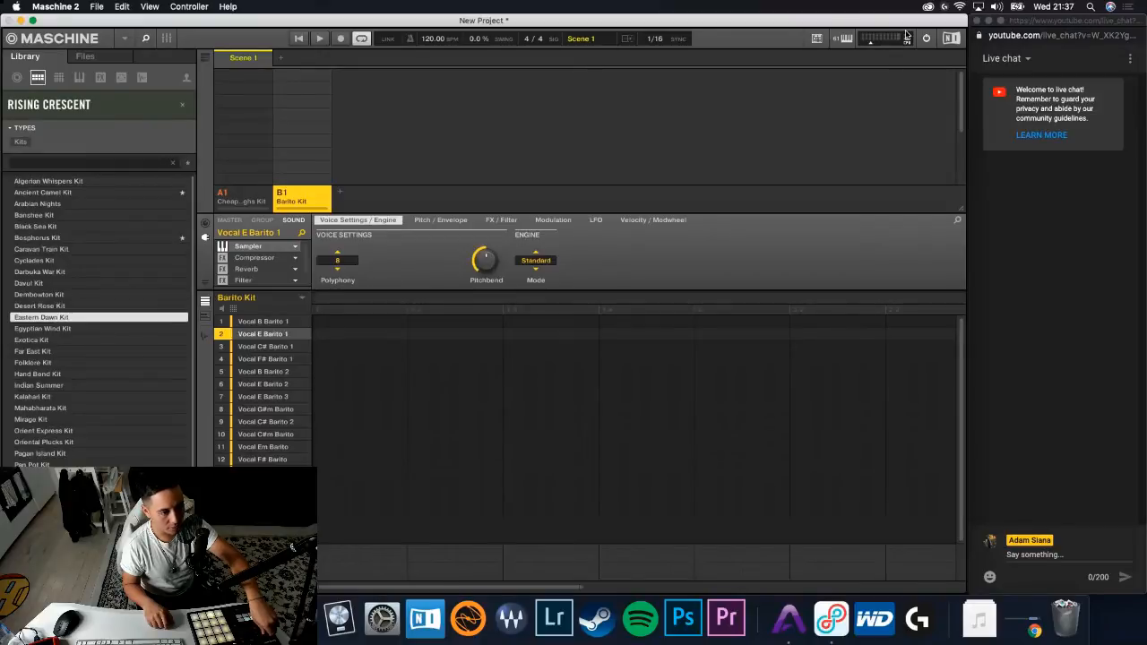
{"action": "key", "text": "Up"}
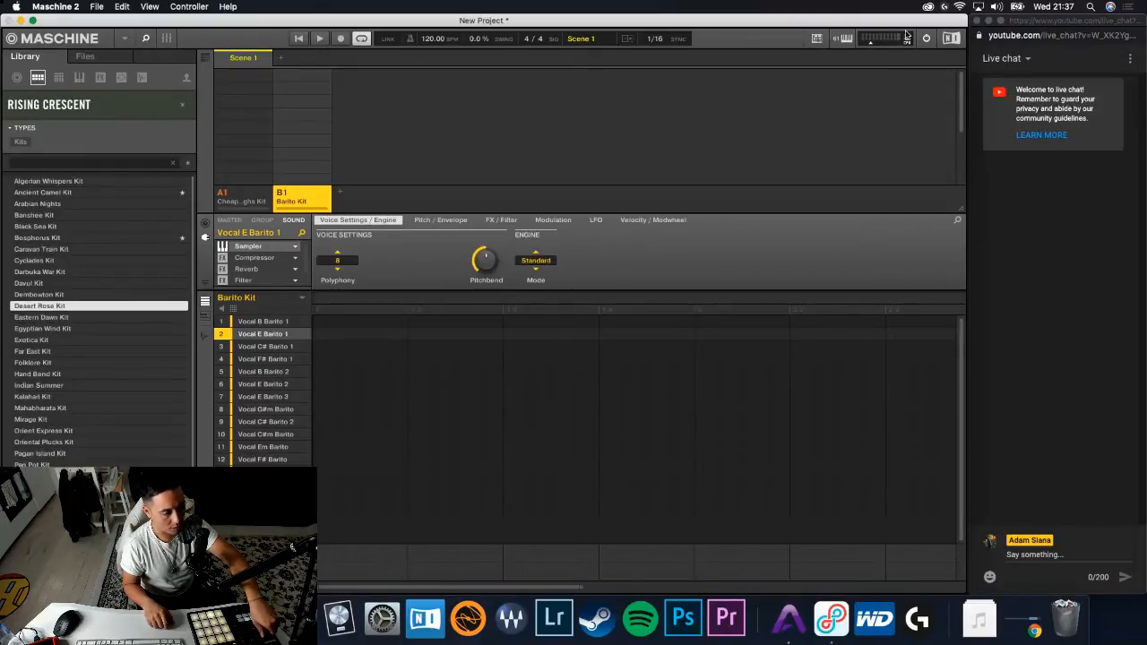
{"action": "key", "text": "Down"}
{"action": "key", "text": "Down"}
{"action": "key", "text": "Down"}
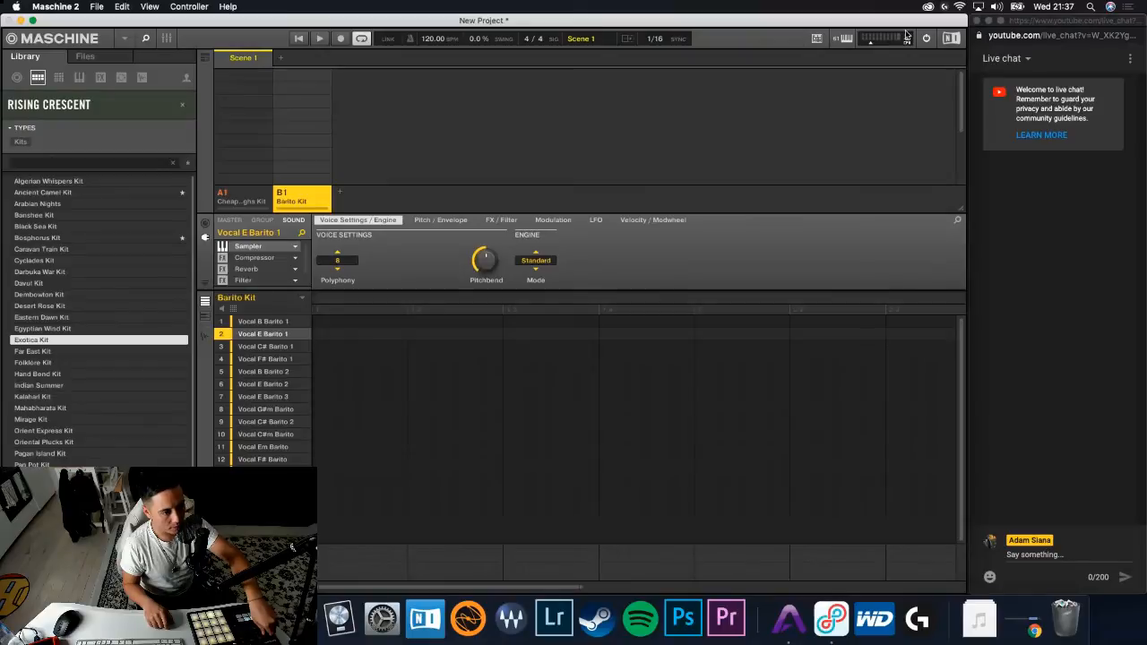
{"action": "key", "text": "Down"}
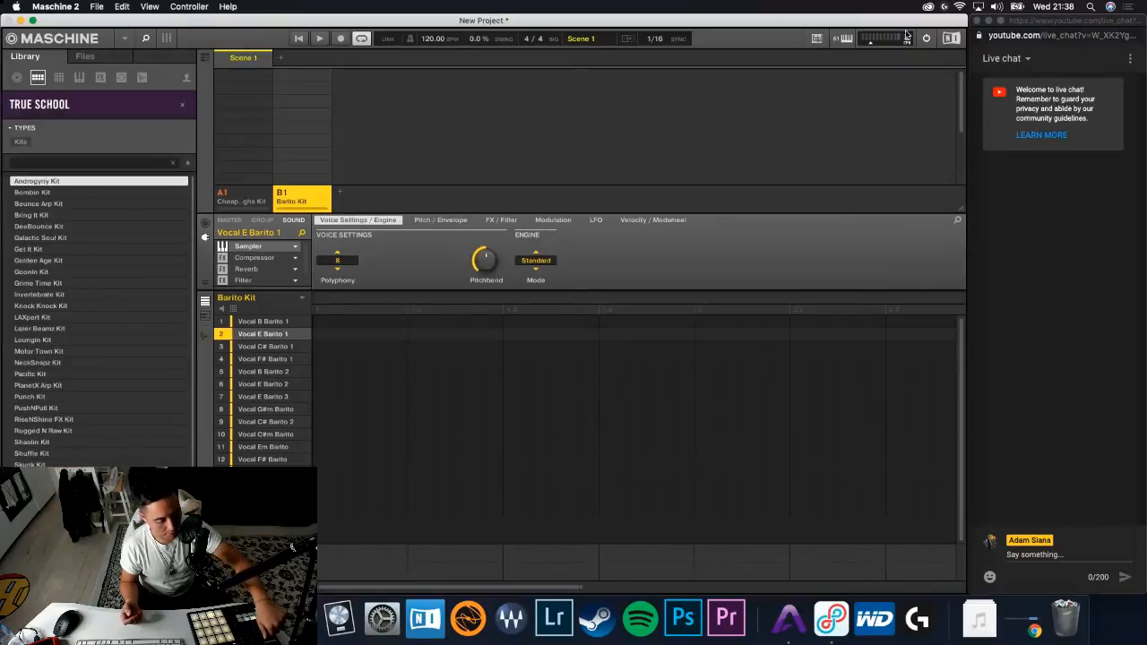
- Preview the True School kits in order, from Androgyny Kit past Get It Kit
{"action": "key", "text": "Down"}
{"action": "key", "text": "Down"}
{"action": "key", "text": "Down"}
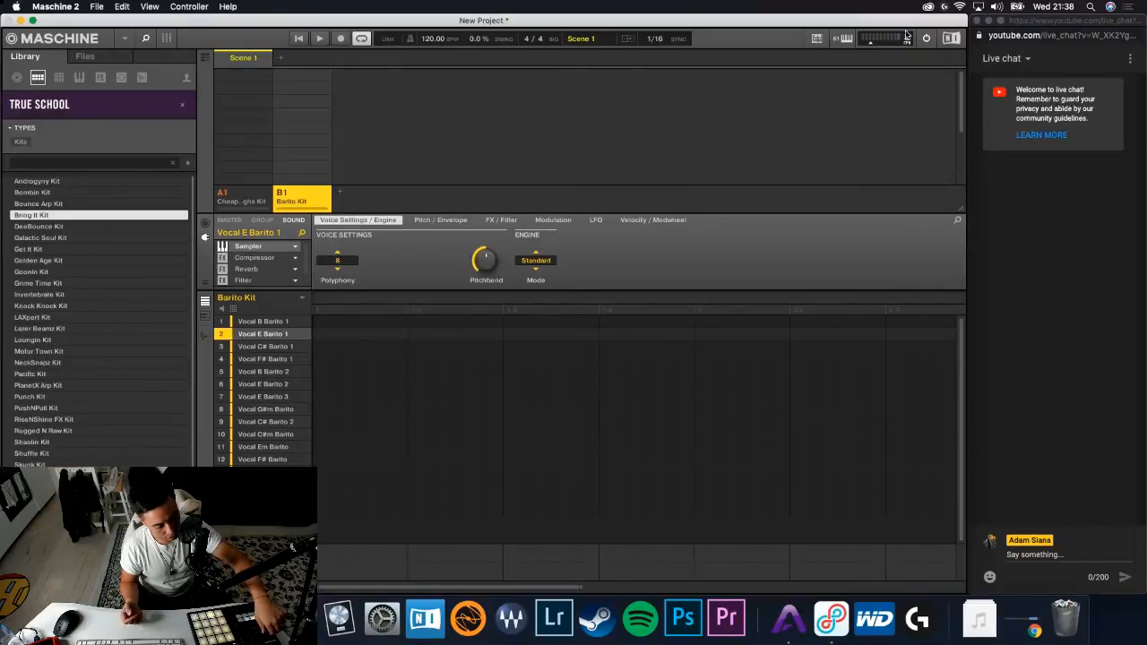
{"action": "key", "text": "Down"}
{"action": "key", "text": "Down"}
{"action": "key", "text": "Down"}
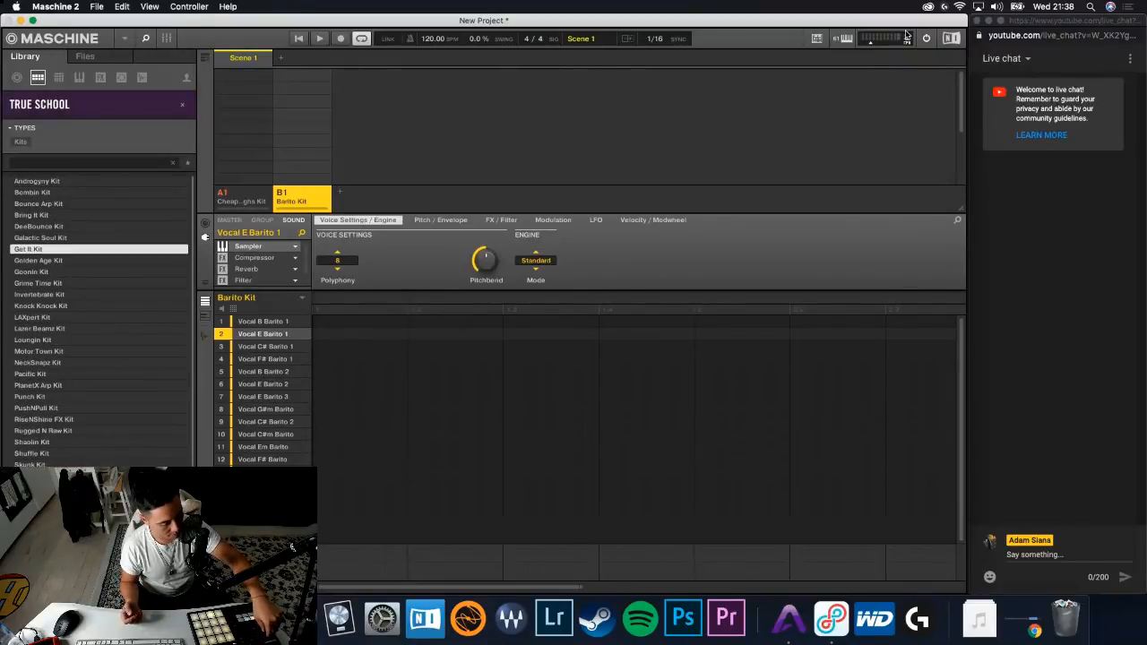
{"action": "key", "text": "Down"}
{"action": "key", "text": "Down"}
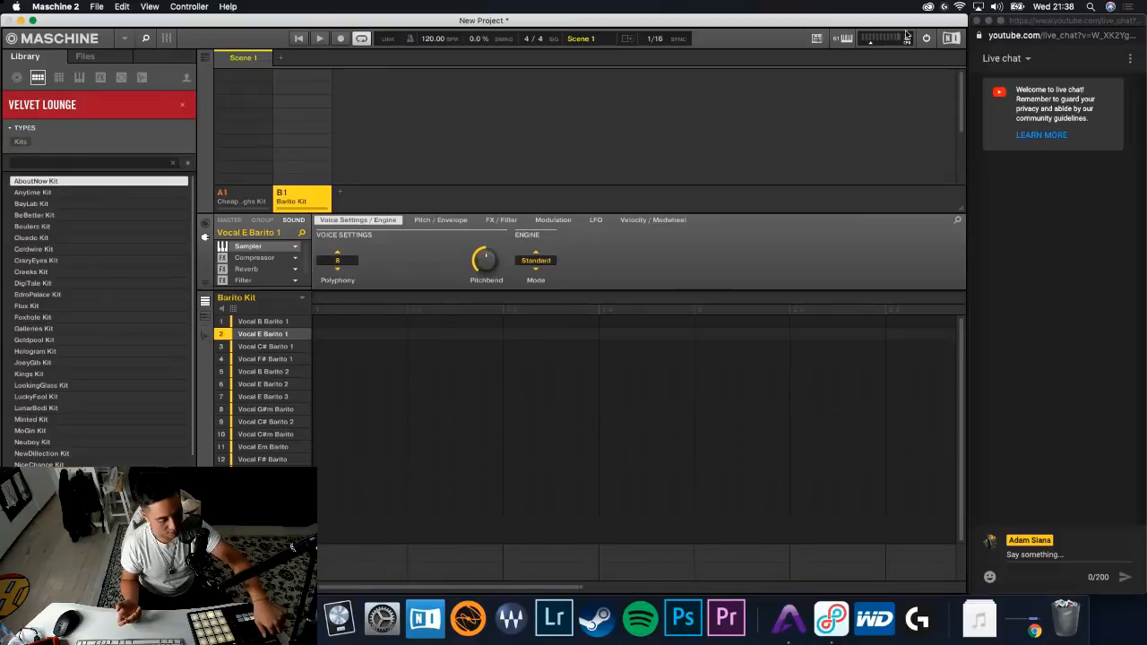
- Audition the Velvet Lounge kits in order, from AboutNow Kit past Coldwire Kit
{"action": "key", "text": "Down"}
{"action": "key", "text": "Down"}
{"action": "key", "text": "Down"}
{"action": "key", "text": "Down"}
{"action": "key", "text": "Down"}
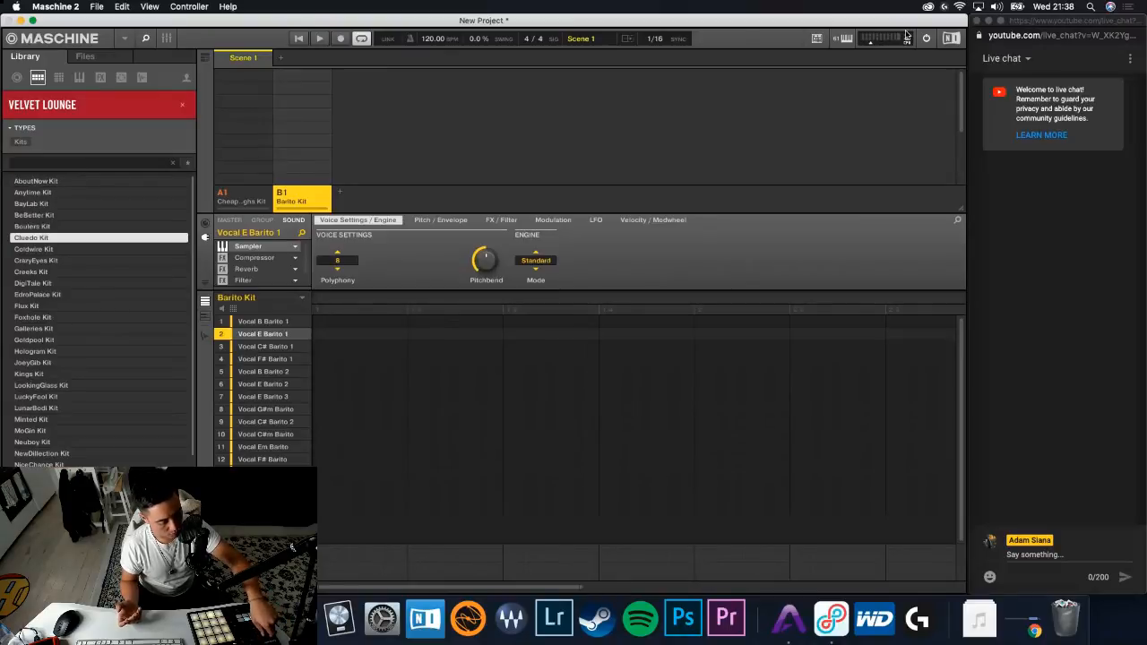
{"action": "key", "text": "Down"}
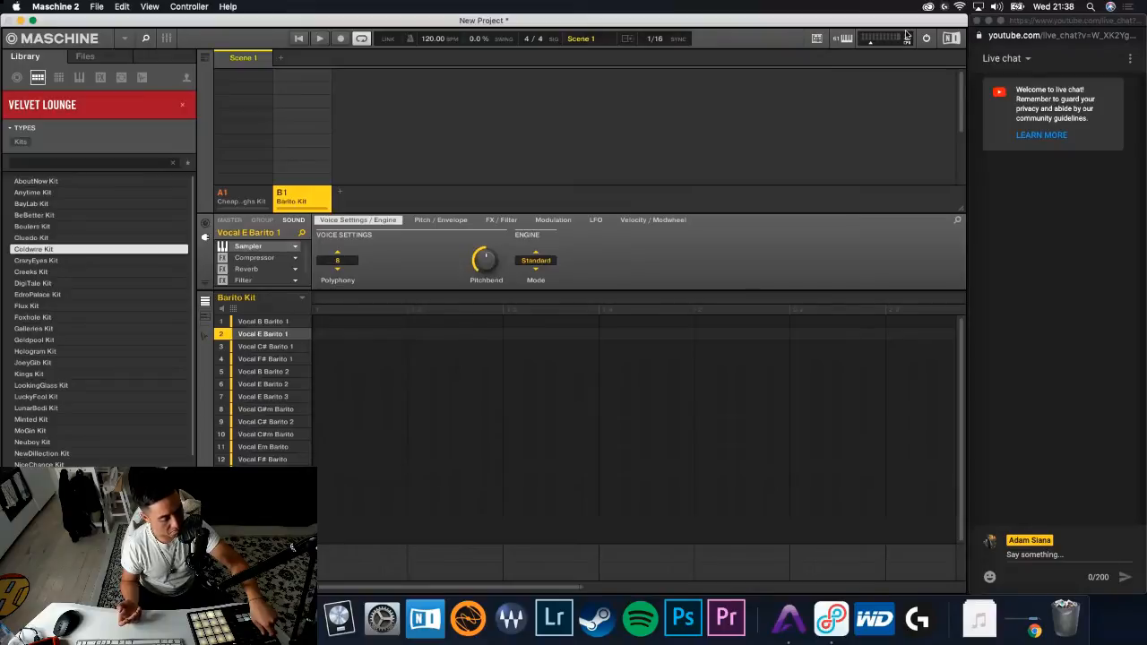
{"action": "key", "text": "Down"}
{"action": "key", "text": "Down"}
{"action": "key", "text": "Down"}
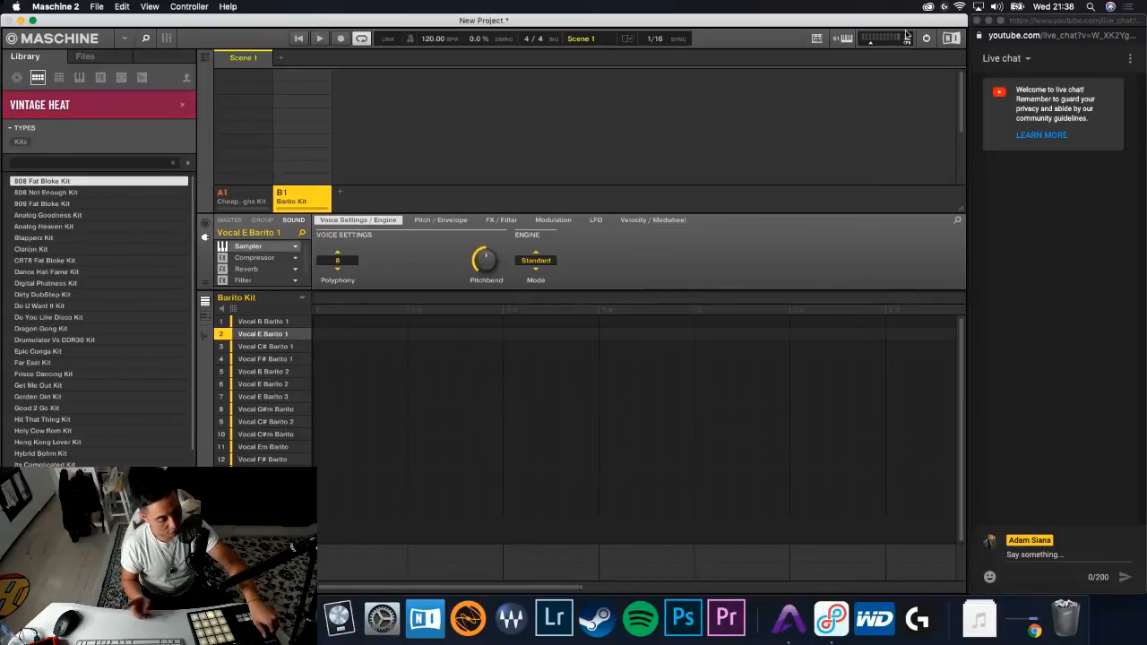
- Preview the Vintage Heat kits down the list and load Hong Kong Lover Kit into group B1
{"action": "key", "text": "Down"}
{"action": "key", "text": "Down"}
{"action": "key", "text": "Down"}
{"action": "key", "text": "Down"}
{"action": "key", "text": "Down"}
{"action": "key", "text": "Down"}
{"action": "key", "text": "Down"}
{"action": "key", "text": "Down"}
{"action": "key", "text": "Down"}
{"action": "key", "text": "Down"}
{"action": "key", "text": "Down"}
{"action": "key", "text": "Down"}
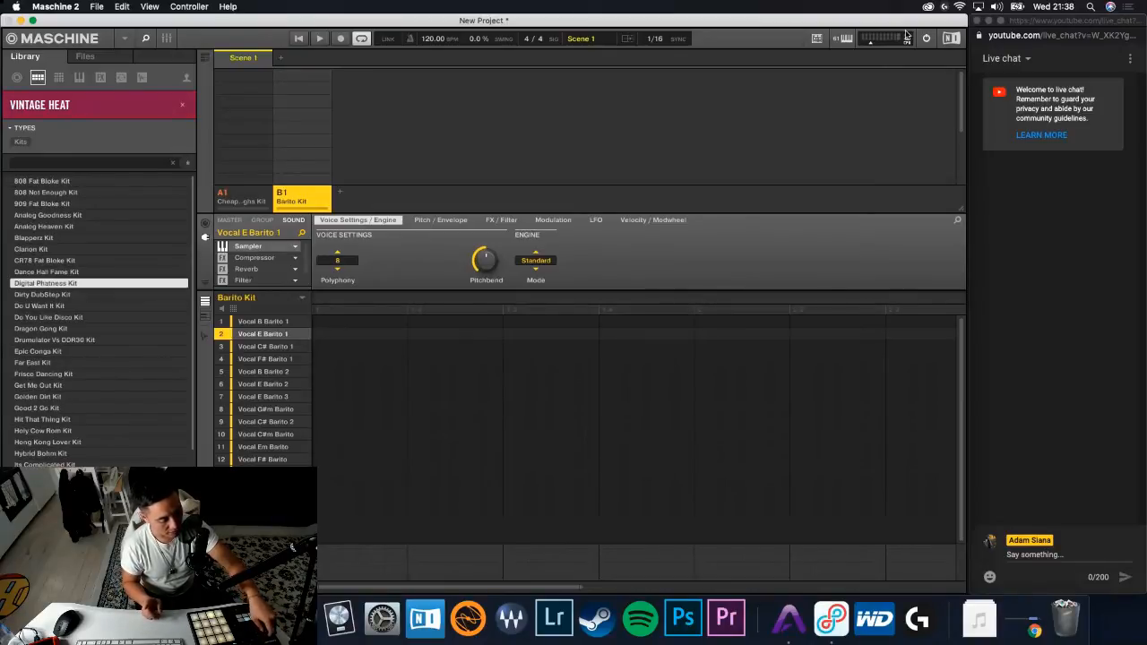
{"action": "key", "text": "Down"}
{"action": "key", "text": "Down"}
{"action": "key", "text": "Down"}
{"action": "key", "text": "Down"}
{"action": "key", "text": "Down"}
{"action": "key", "text": "Down"}
{"action": "key", "text": "Down"}
{"action": "key", "text": "Down"}
{"action": "key", "text": "Down"}
{"action": "key", "text": "Down"}
{"action": "key", "text": "Down"}
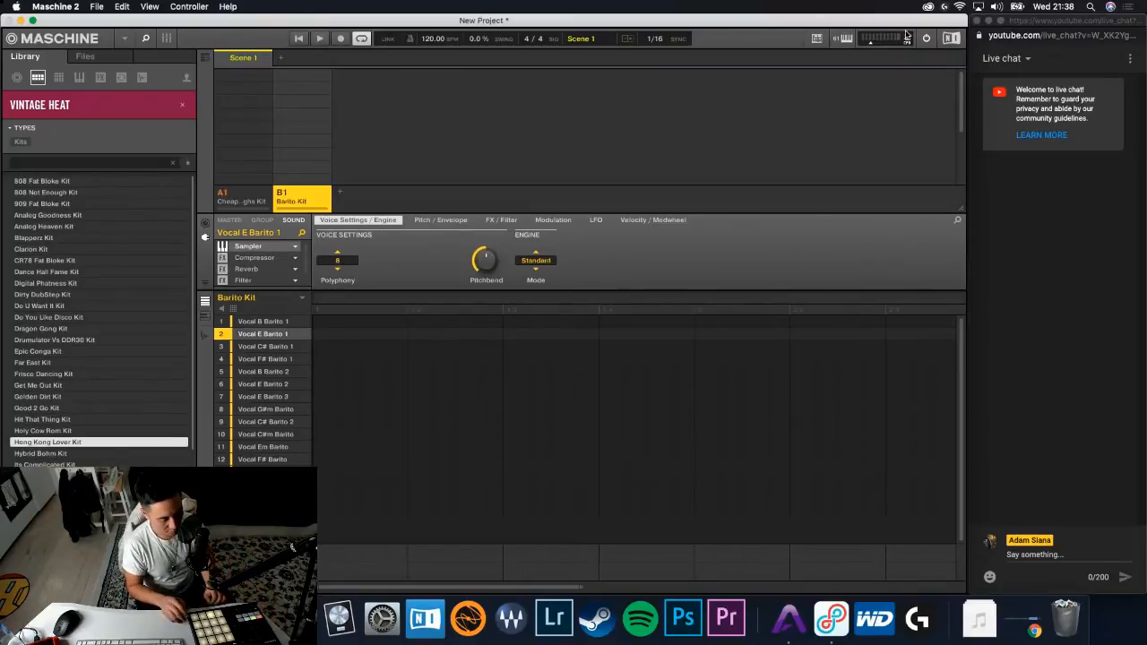
{"action": "key", "text": "Return"}
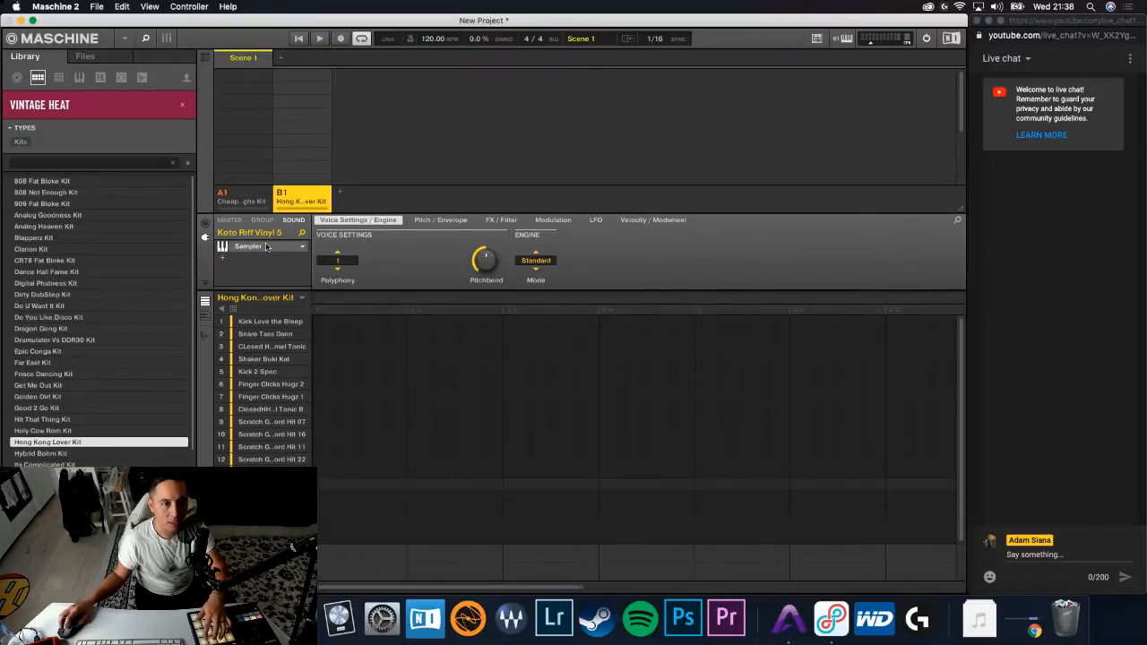
- Add a Compressor to the Koto Riff Vinyl 5 sound and side-chain it to B1:S1, Kick Love the Bleep
{"action": "left_click", "coordinate": [237, 260]}
{"action": "mouse_move", "coordinate": [263, 283]}
{"action": "left_click", "coordinate": [351, 272]}
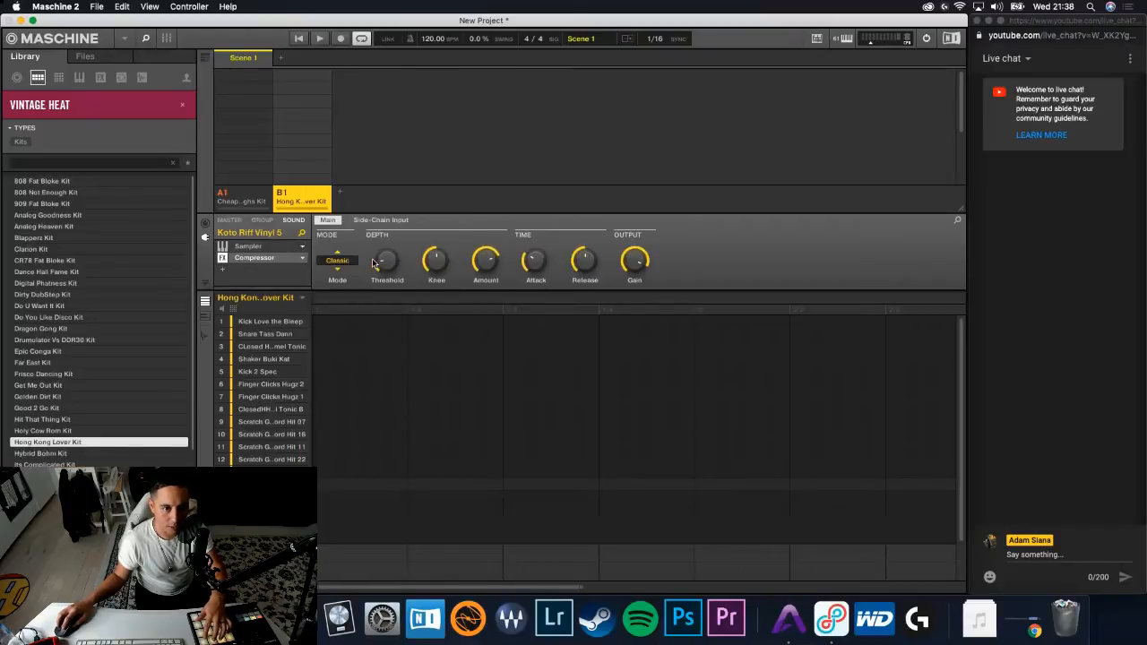
{"action": "left_click", "coordinate": [383, 220]}
{"action": "left_click", "coordinate": [337, 260]}
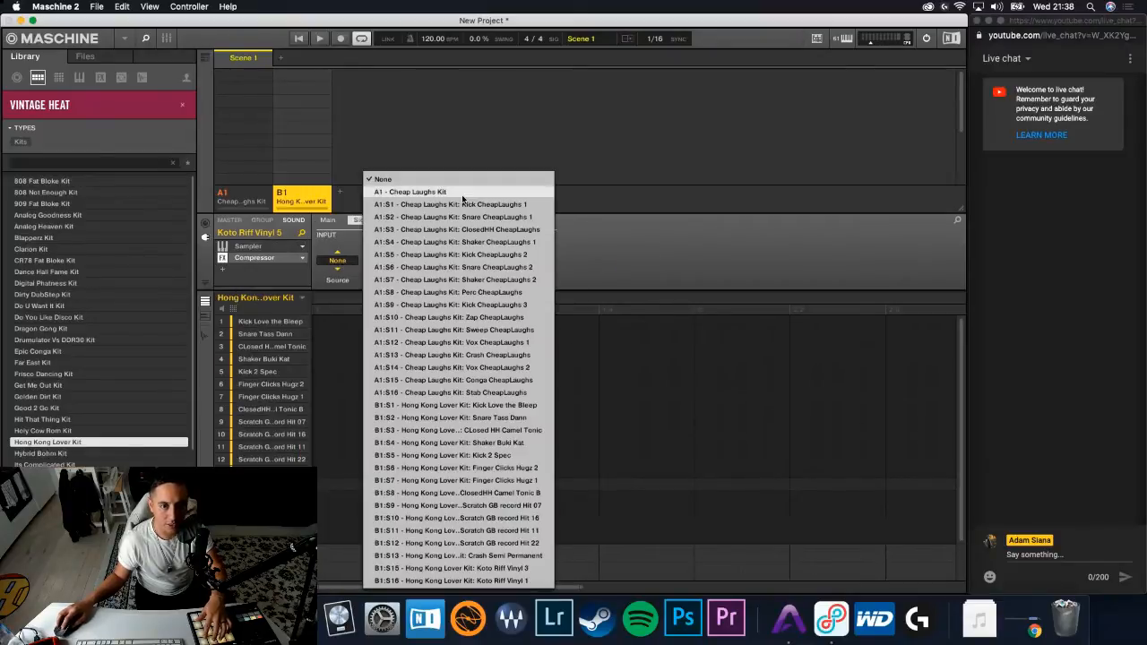
{"action": "left_click", "coordinate": [509, 411]}
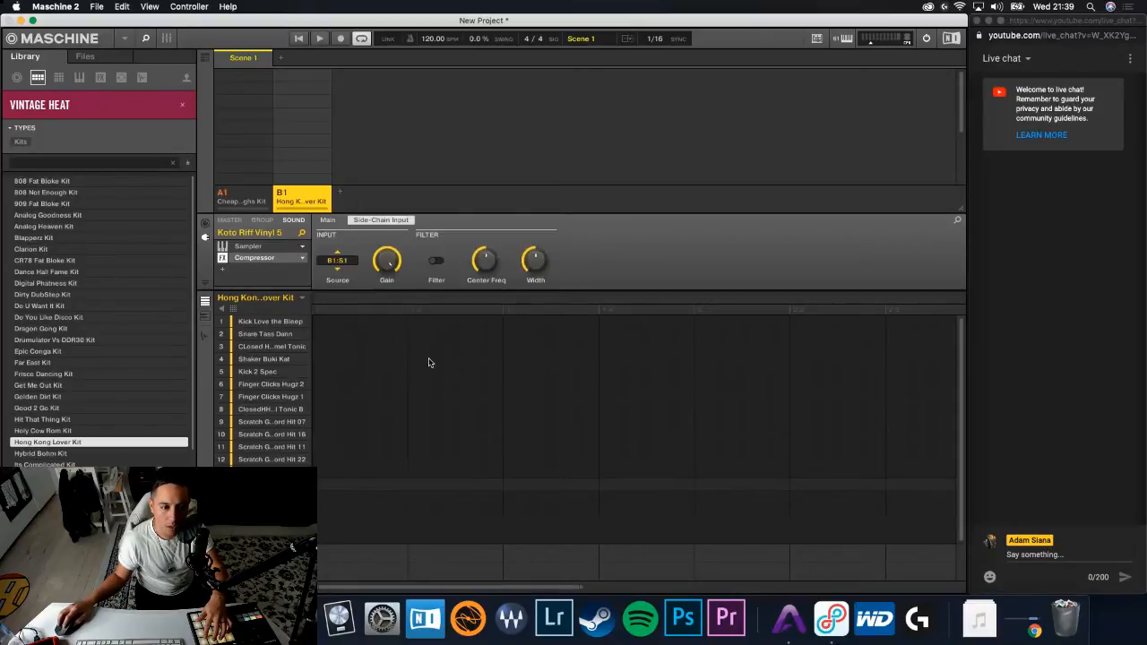
- Copy the side-chained Compressor from Koto Riff Vinyl 5 onto the Koto Riff Vinyl 3 and Koto Riff Vinyl 1 sounds
{"action": "right_click", "coordinate": [251, 258]}
{"action": "left_click", "coordinate": [285, 395]}
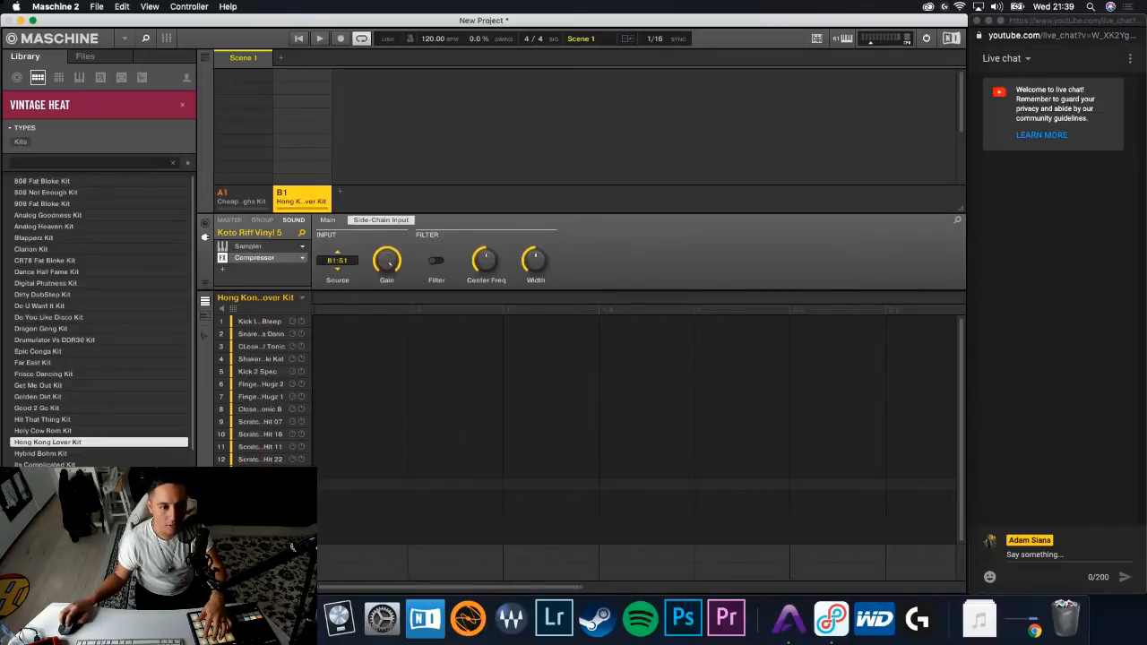
{"action": "right_click", "coordinate": [248, 260]}
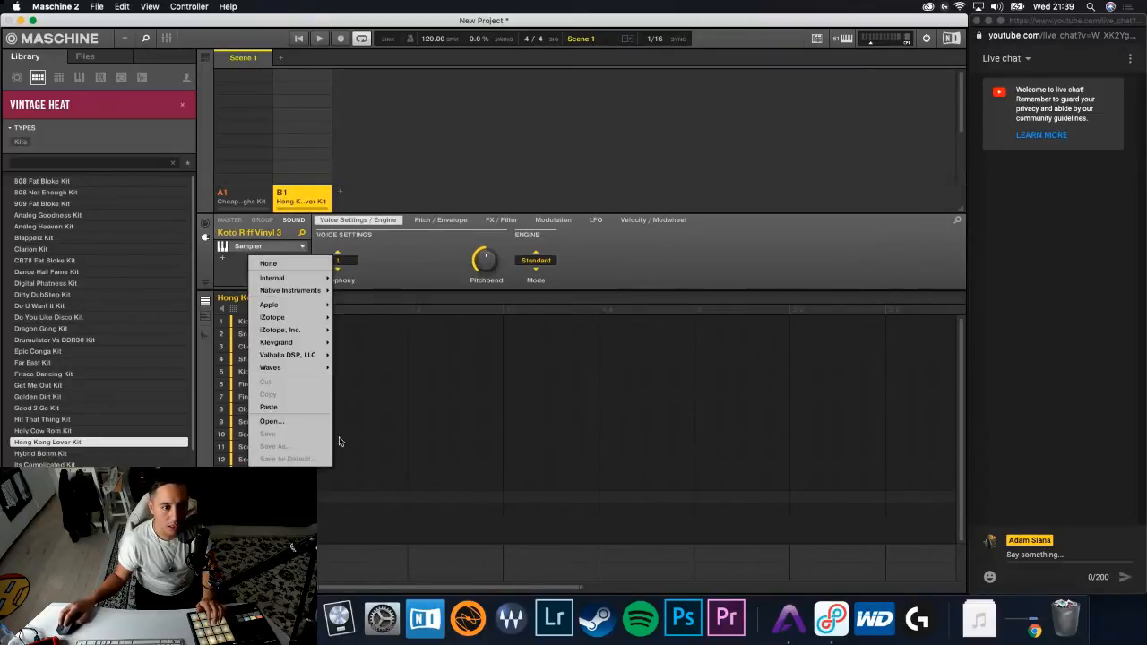
{"action": "left_click", "coordinate": [307, 411]}
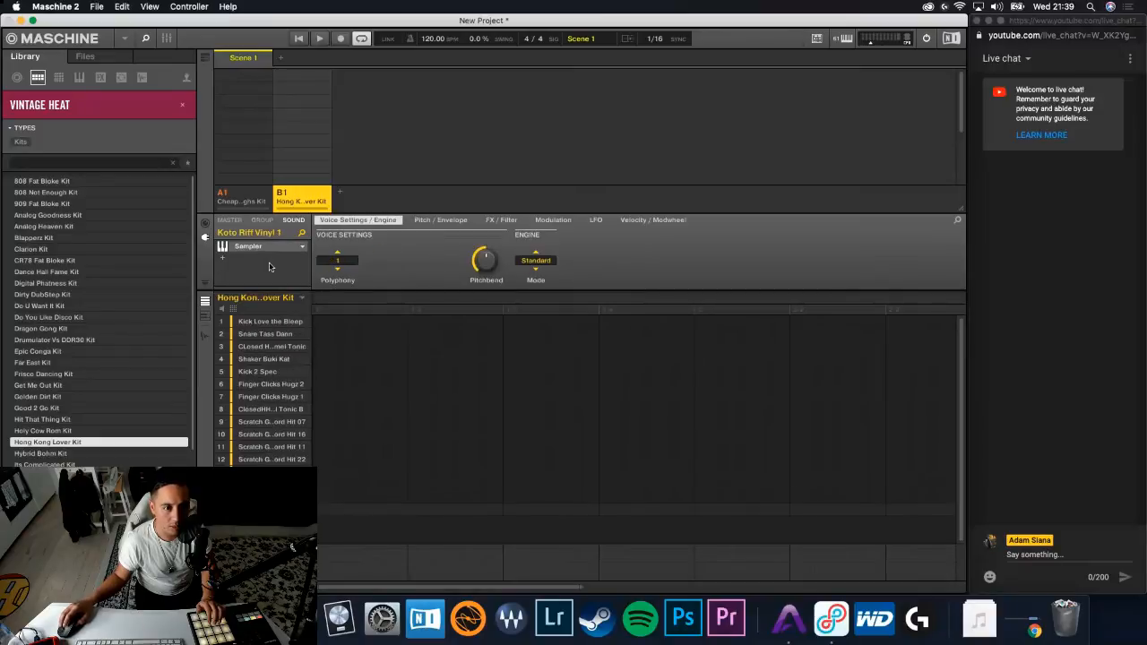
{"action": "right_click", "coordinate": [262, 258]}
{"action": "left_click", "coordinate": [281, 408]}
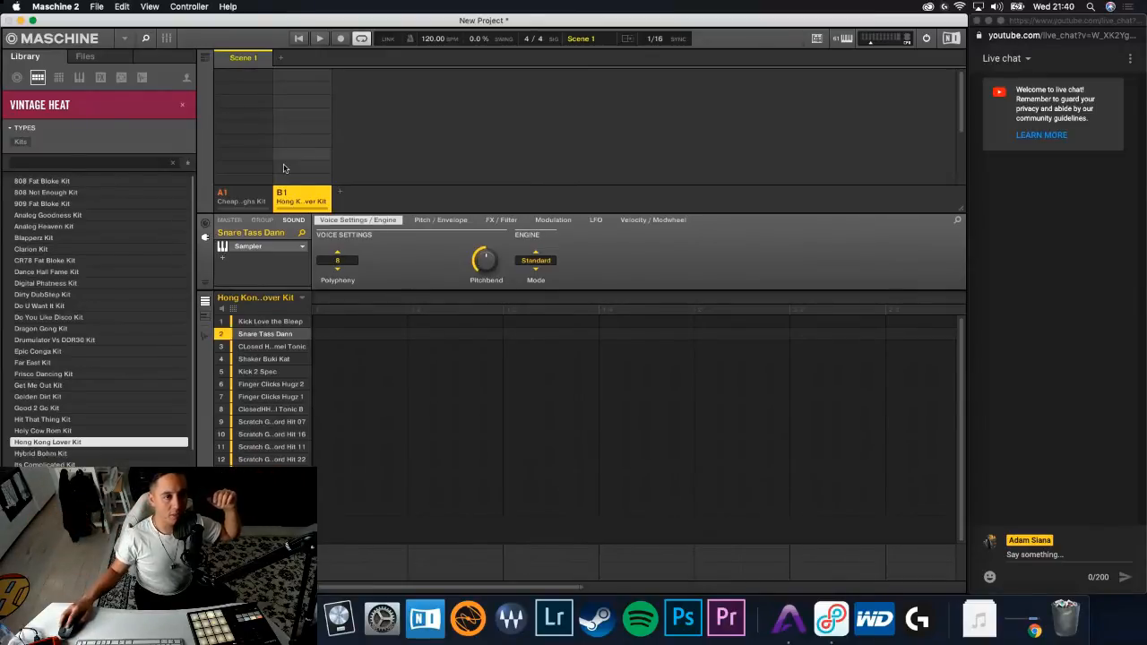
- Try Legato polyphony with a 0.26 s glide on group A1's Conga CheapLaughs sound, and return the glide to 0.00 s
{"action": "left_click", "coordinate": [248, 194]}
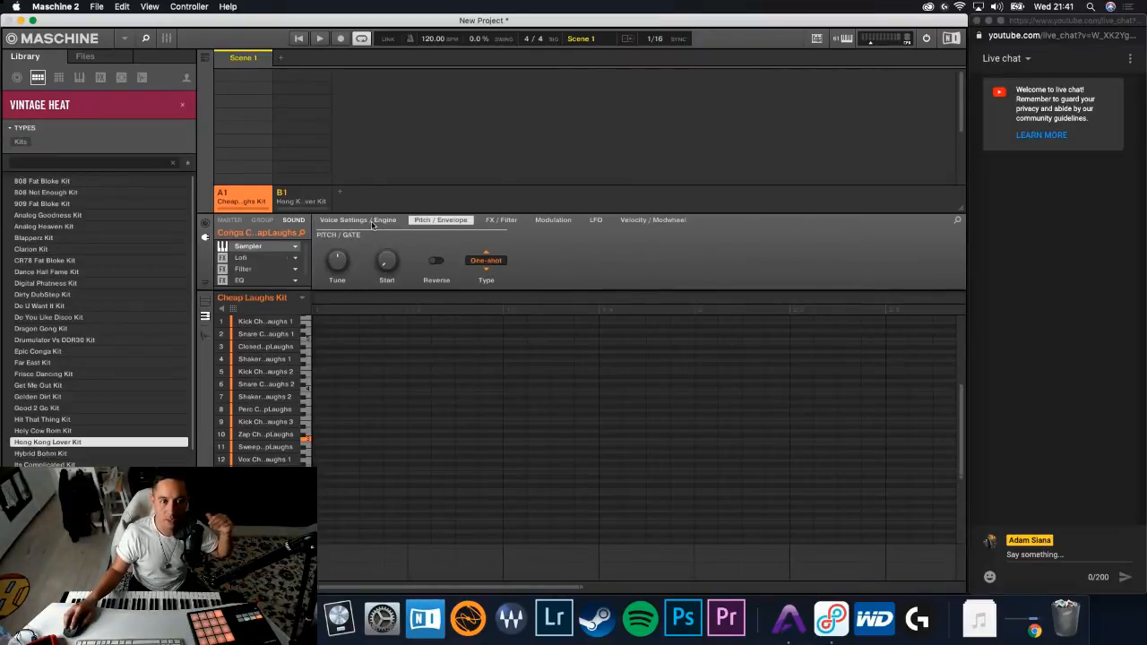
{"action": "left_click", "coordinate": [338, 263]}
{"action": "left_click", "coordinate": [341, 272]}
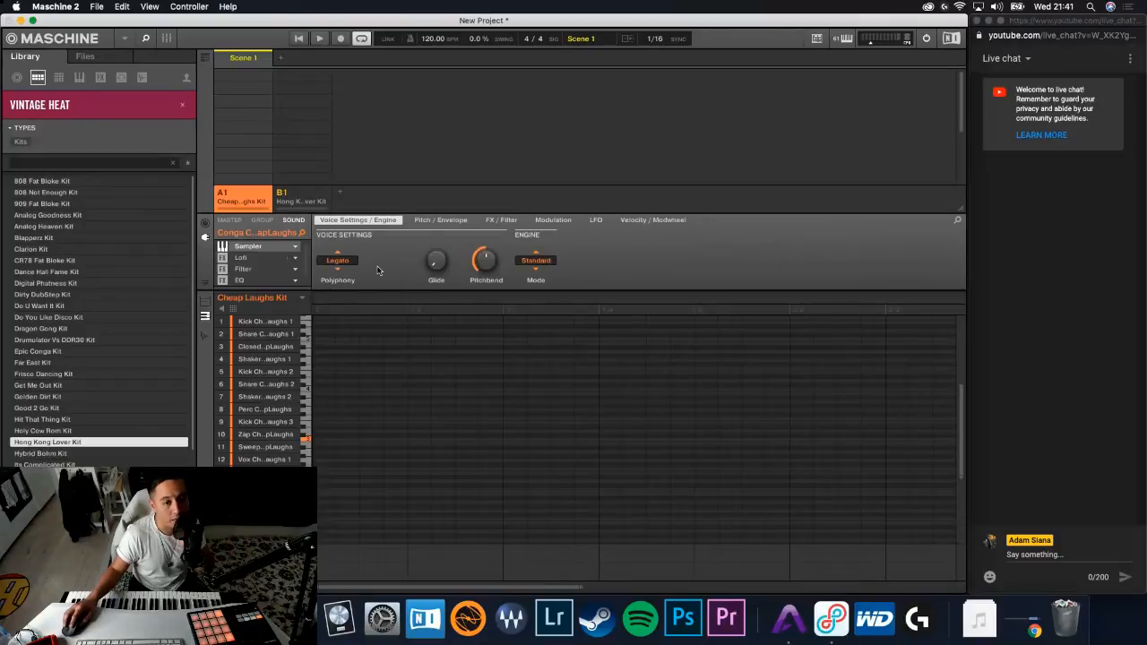
{"action": "left_click_drag", "start_coordinate": [432, 265], "coordinate": [433, 244]}
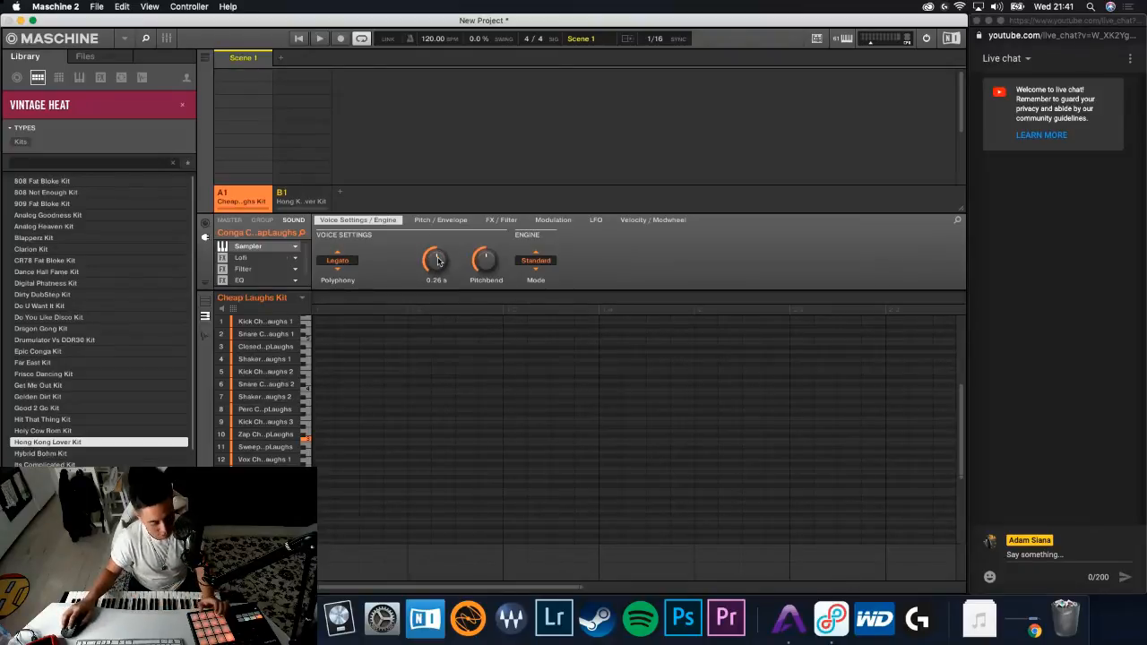
{"action": "left_click_drag", "start_coordinate": [437, 257], "coordinate": [438, 323]}
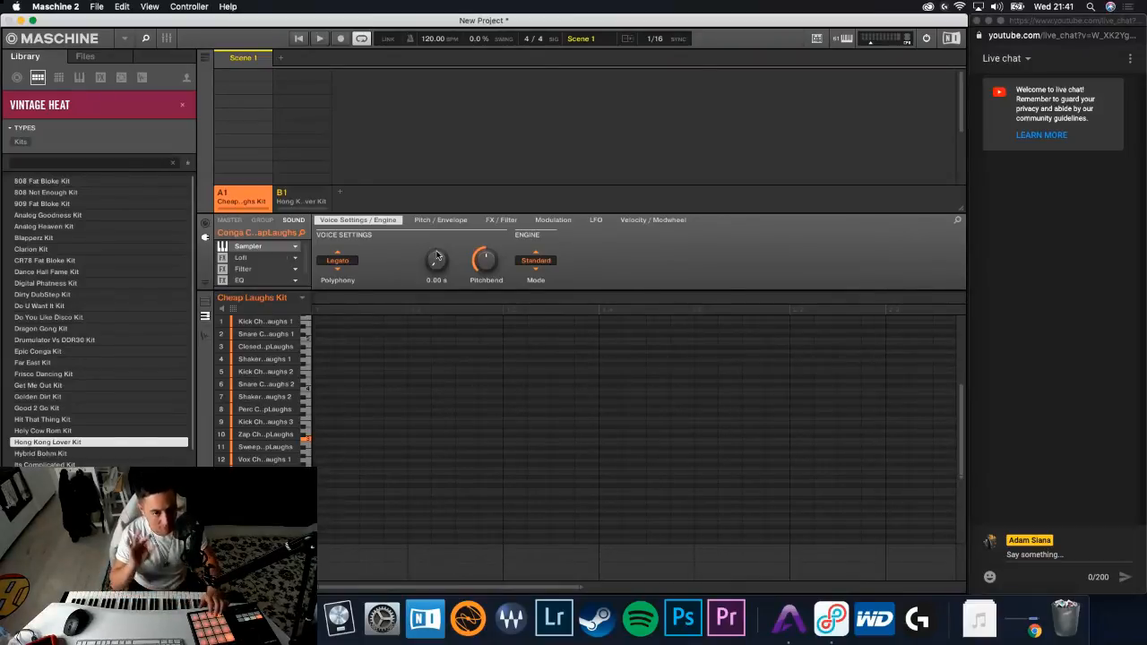
- Set the polyphony of the Conga CheapLaughs sampler in group A1 to 1
{"action": "left_click", "coordinate": [337, 269]}
{"action": "left_click", "coordinate": [337, 261]}
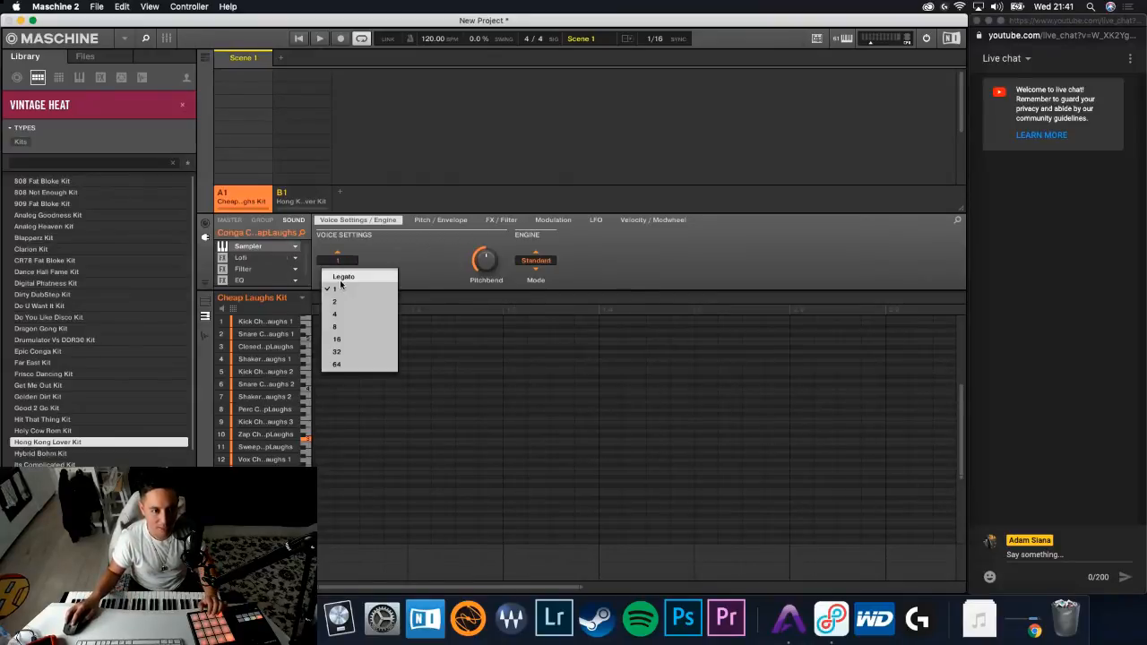
{"action": "left_click", "coordinate": [425, 257]}
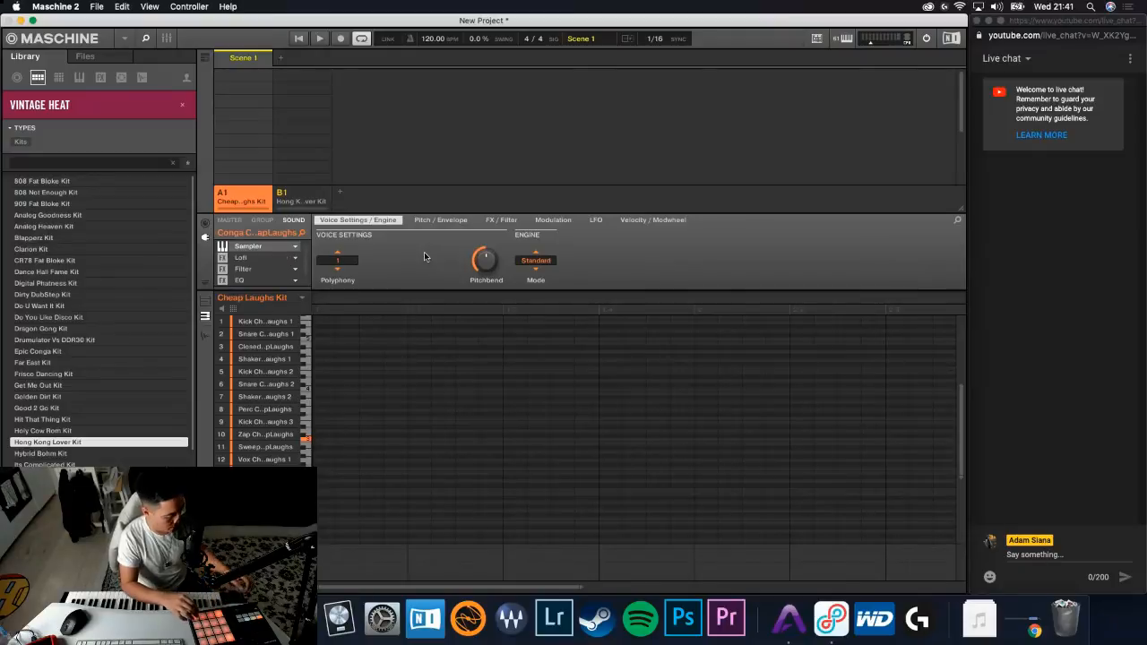
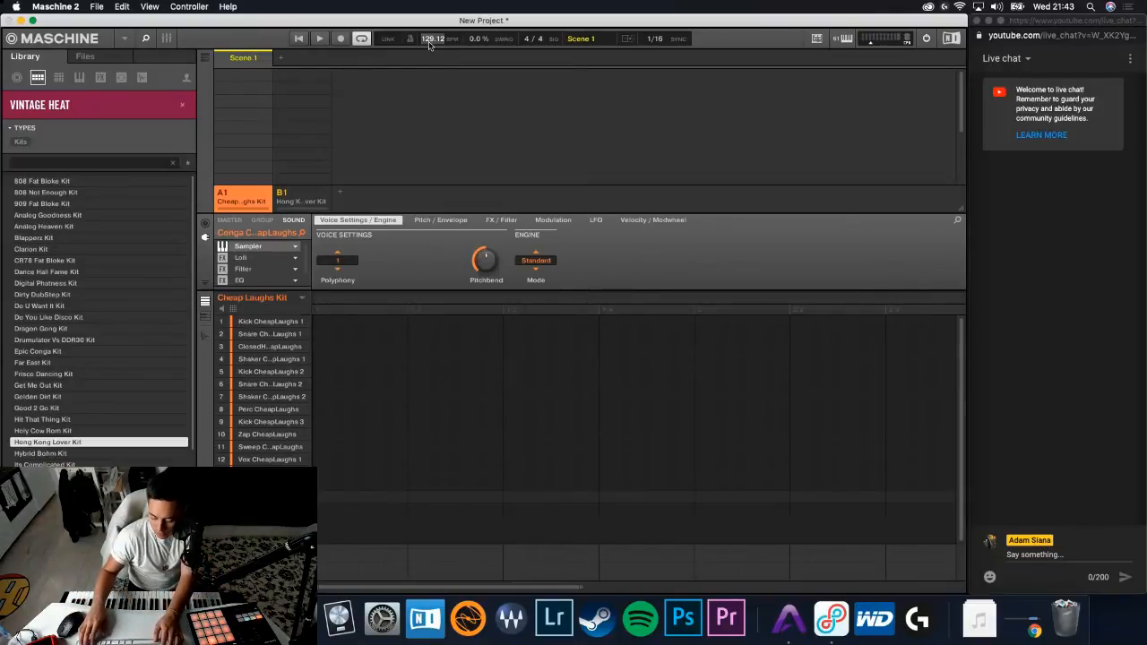
- Set the project tempo to 128 BPM
{"action": "type", "text": "12"}
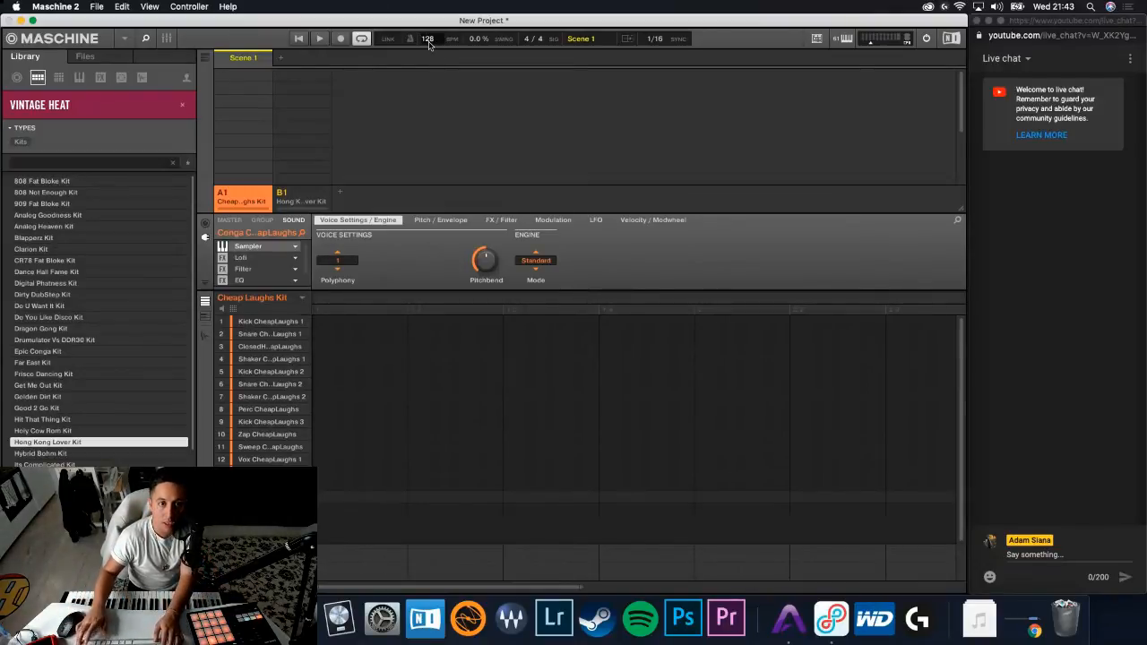
{"action": "type", "text": "8"}
{"action": "key", "text": "Return"}
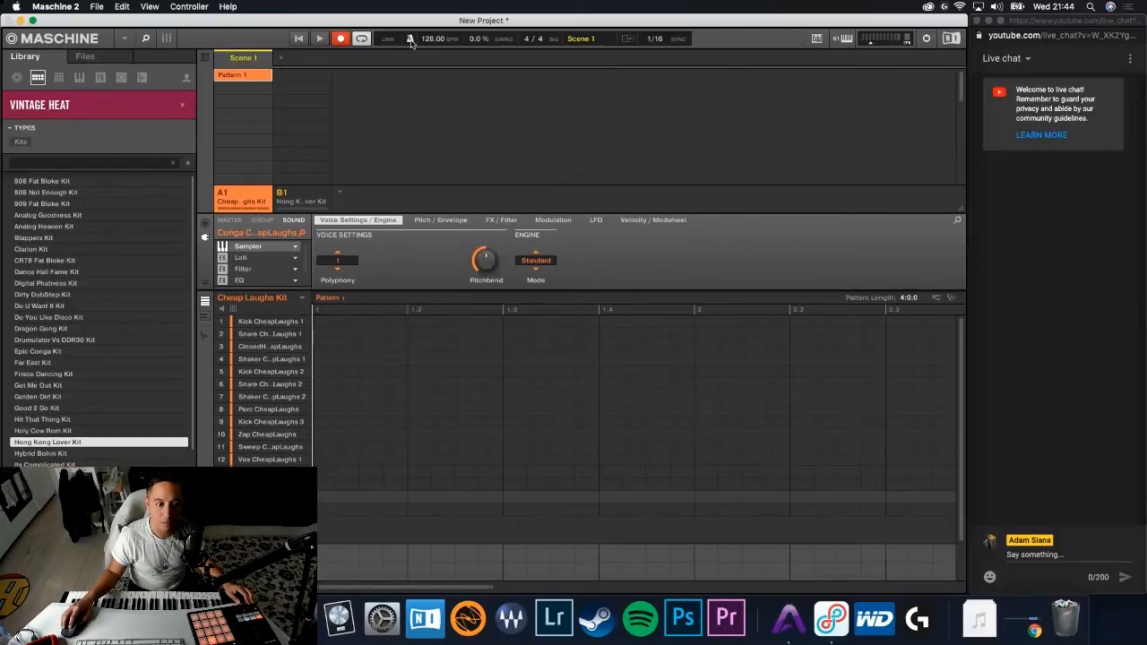
- Lower the metronome volume to about a third in the general preferences and test it with playback
{"action": "left_click", "coordinate": [77, 7]}
{"action": "left_click", "coordinate": [77, 39]}
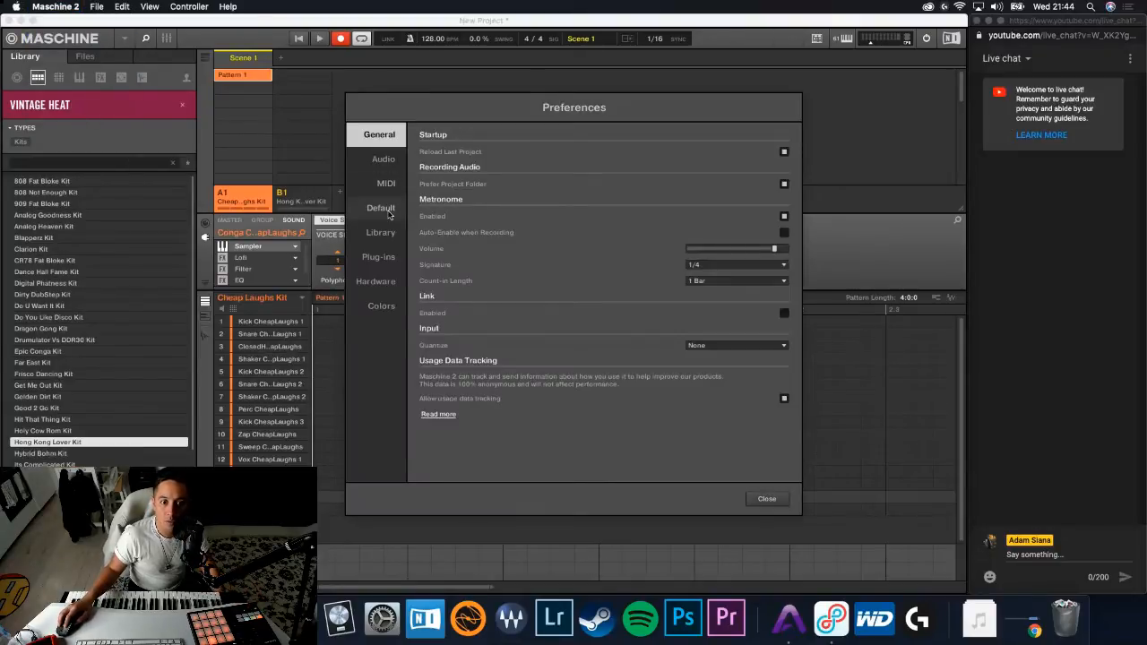
{"action": "left_click_drag", "start_coordinate": [774, 250], "coordinate": [718, 257]}
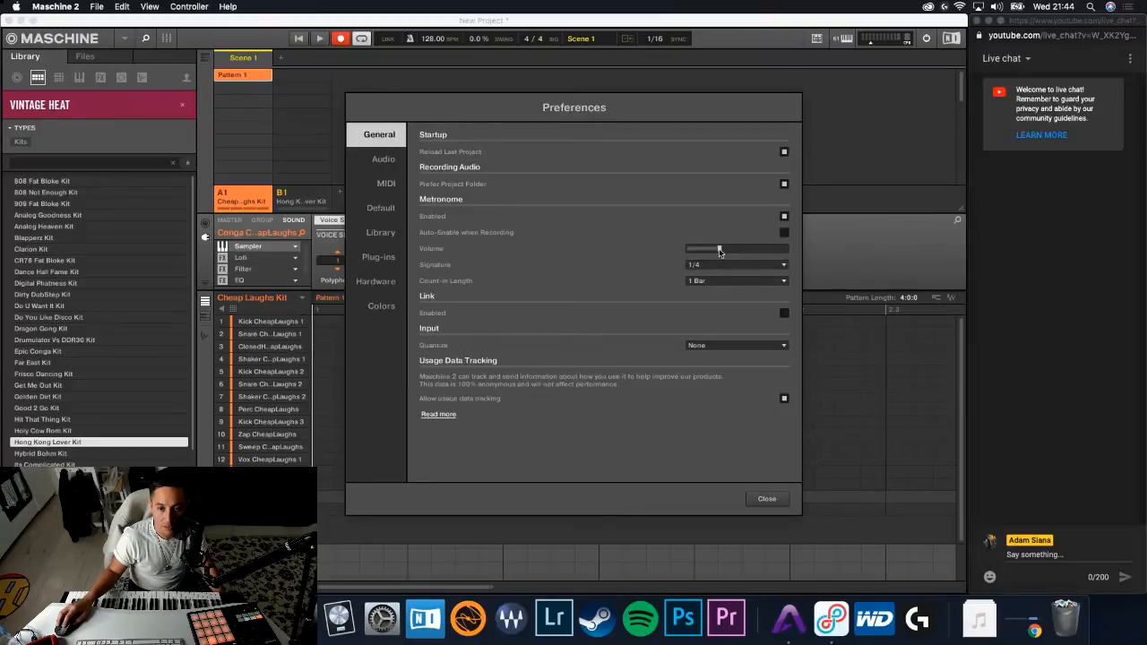
{"action": "key", "text": "space"}
{"action": "key", "text": "space"}
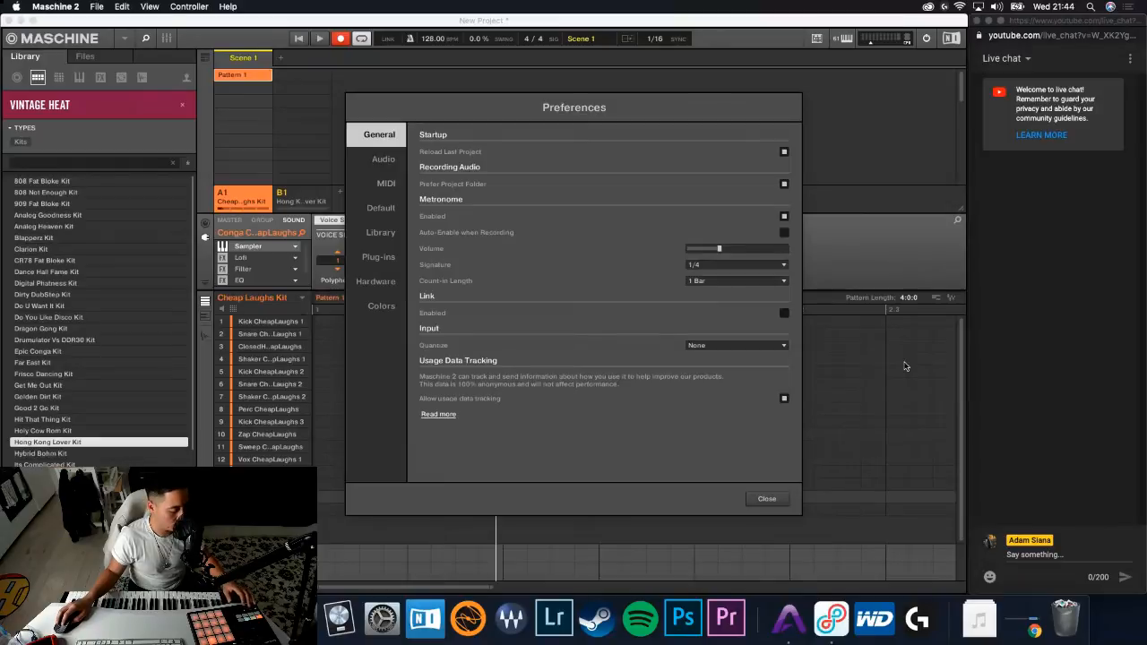
{"action": "left_click", "coordinate": [775, 499]}
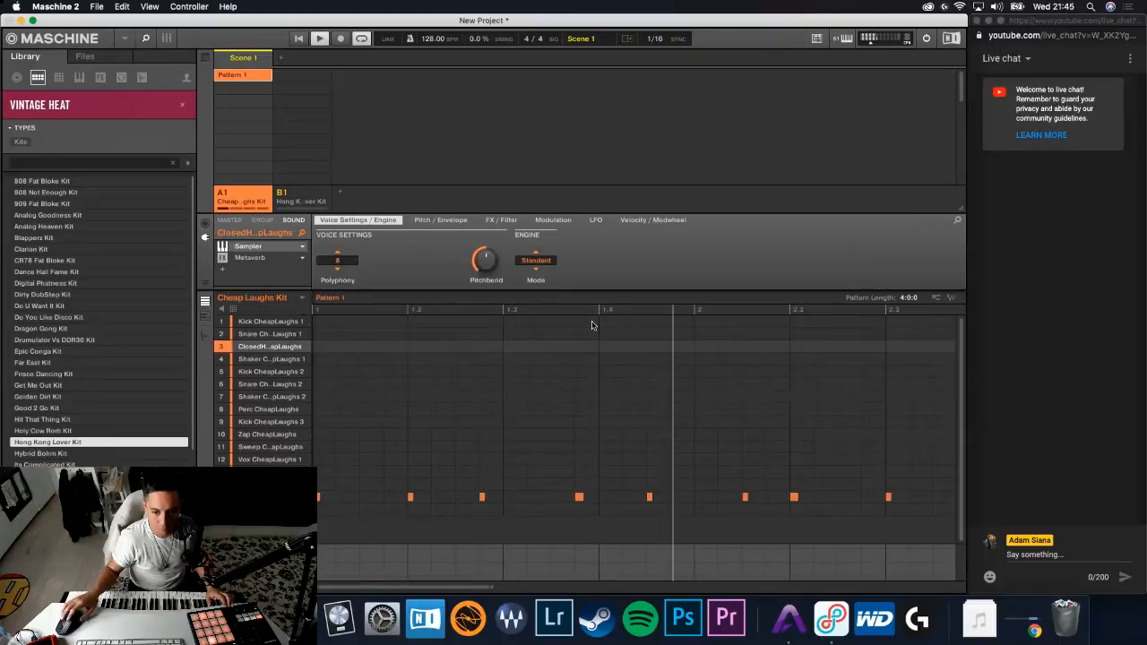
- Play back the notes recorded in group A1's Pattern 1, then delete all of them
{"action": "left_click_drag", "start_coordinate": [491, 587], "coordinate": [834, 582]}
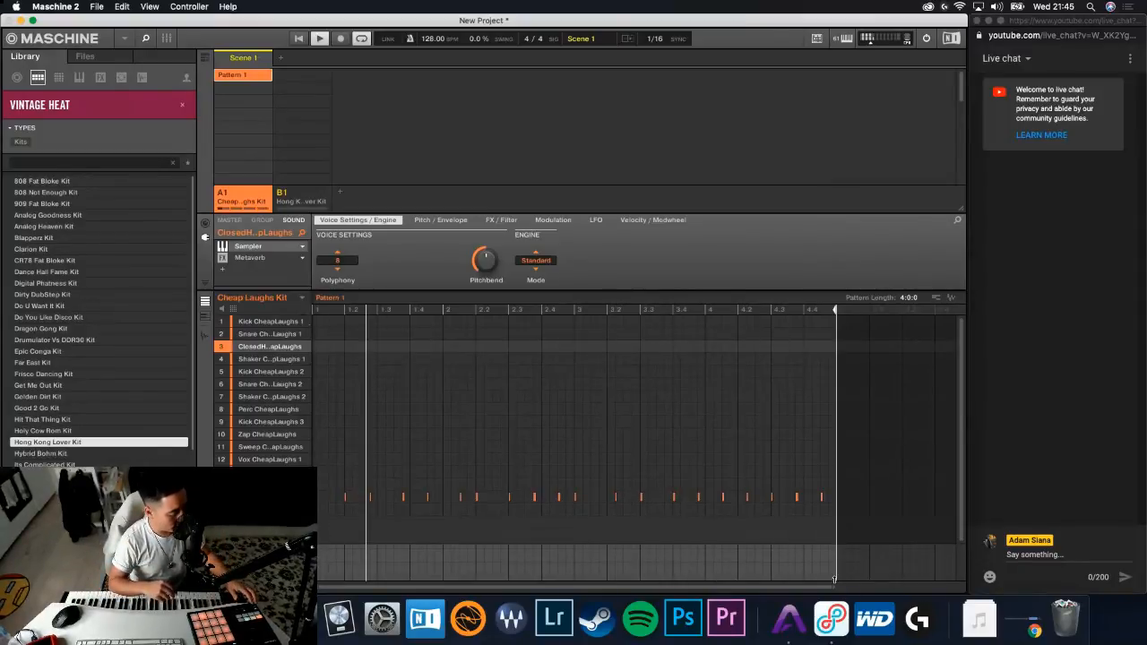
{"action": "key", "text": "space"}
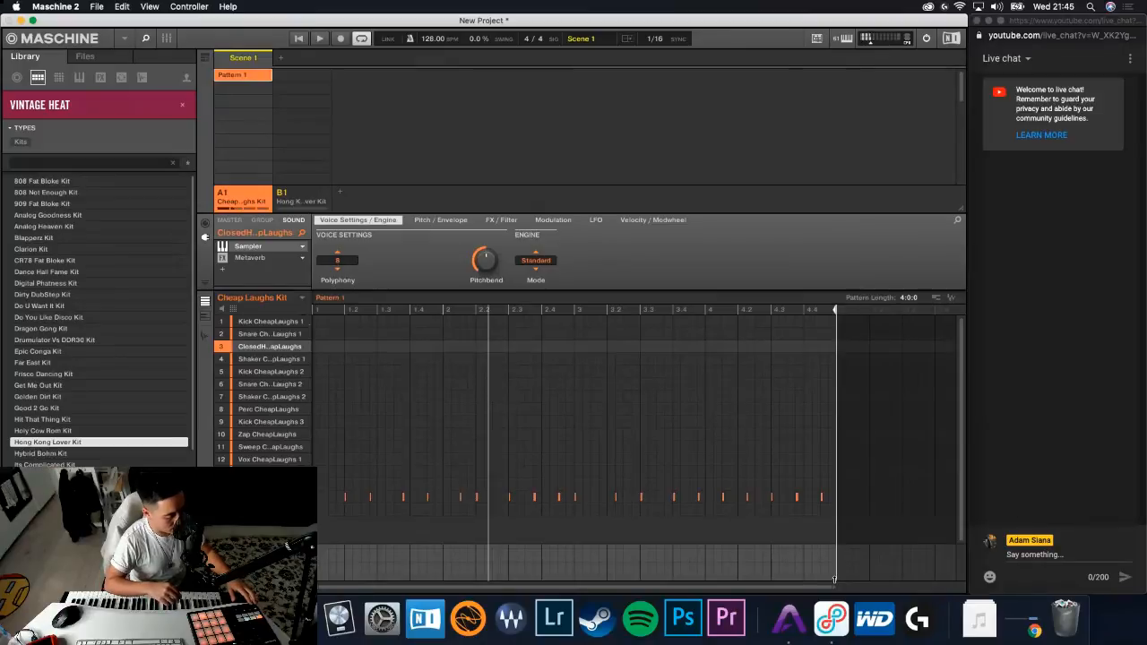
{"action": "key", "text": "space"}
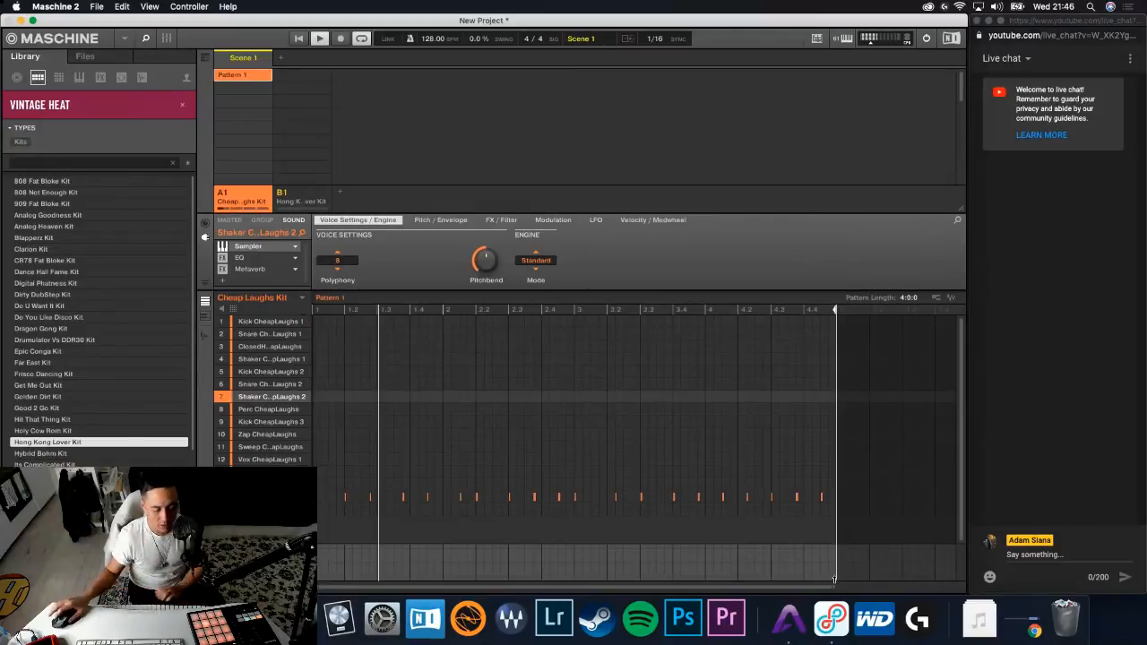
{"action": "key", "text": "space"}
{"action": "left_click", "coordinate": [538, 445]}
{"action": "key", "text": "super+a"}
{"action": "key", "text": "Delete"}
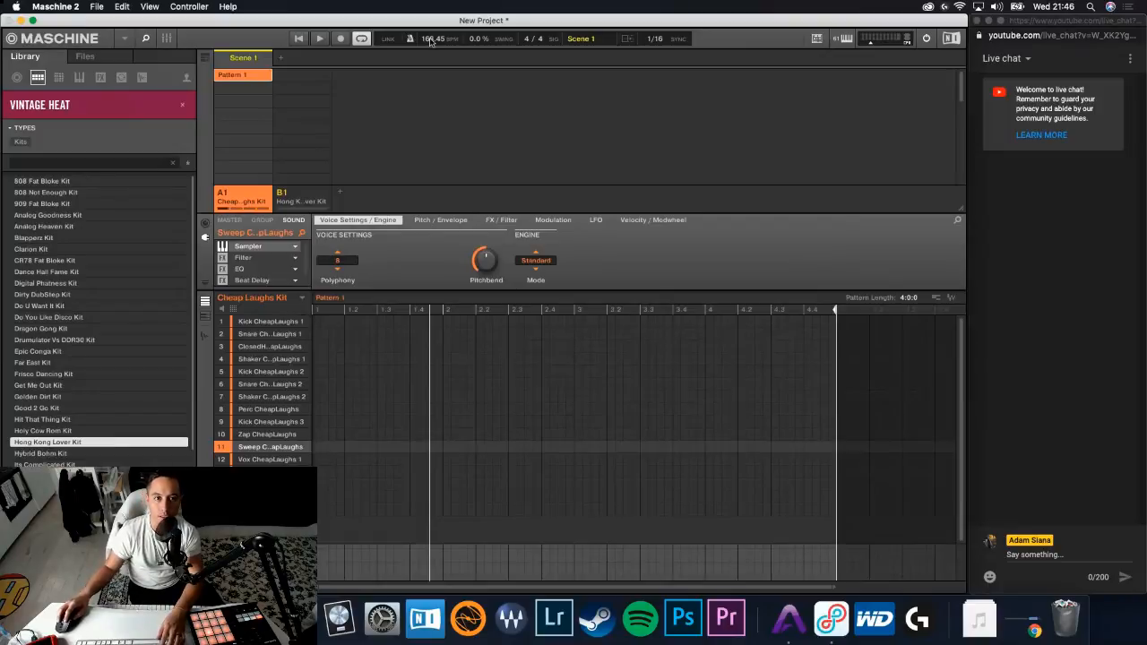
- Set the project tempo to 165 BPM and start the transport
{"action": "type", "text": "160"}
{"action": "key", "text": "Return"}
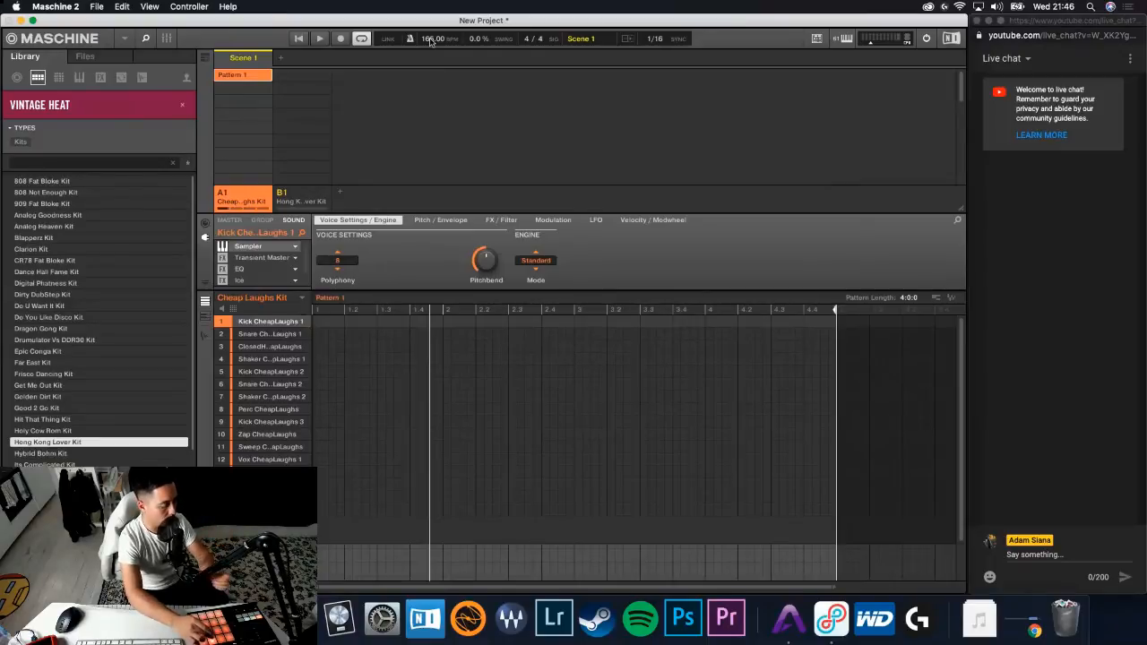
{"action": "key", "text": "space"}
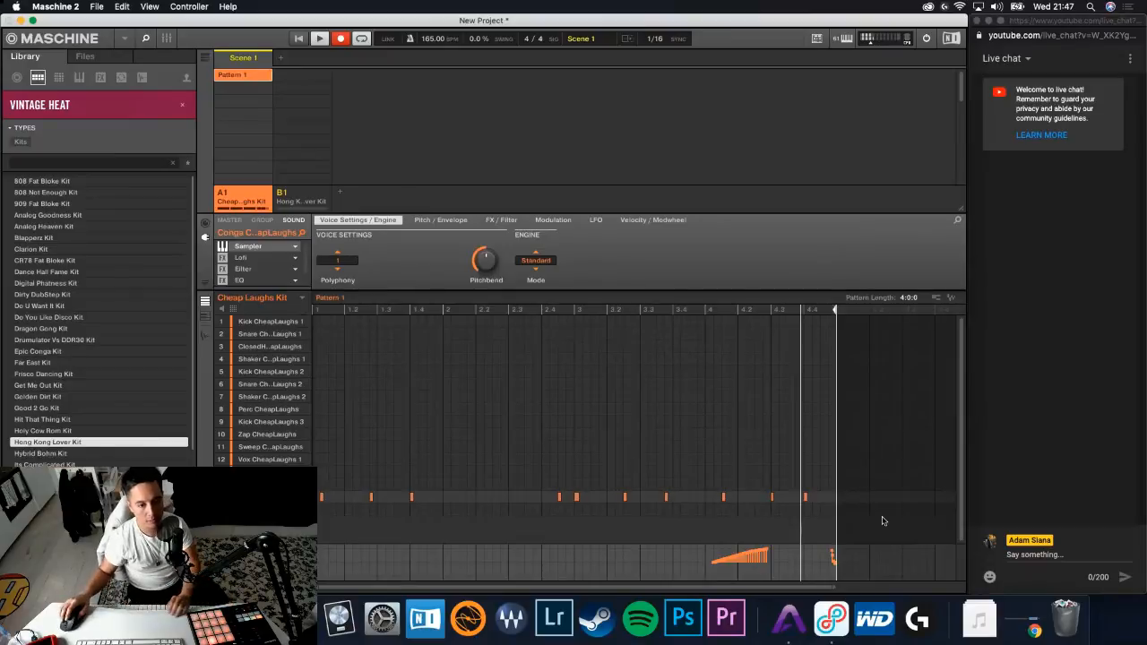
- Delete the first Conga CheapLaughs note in Pattern 1, moving the hit after 1.2 slightly earlier and the one before 3.4 slightly later
{"action": "double_click", "coordinate": [322, 499]}
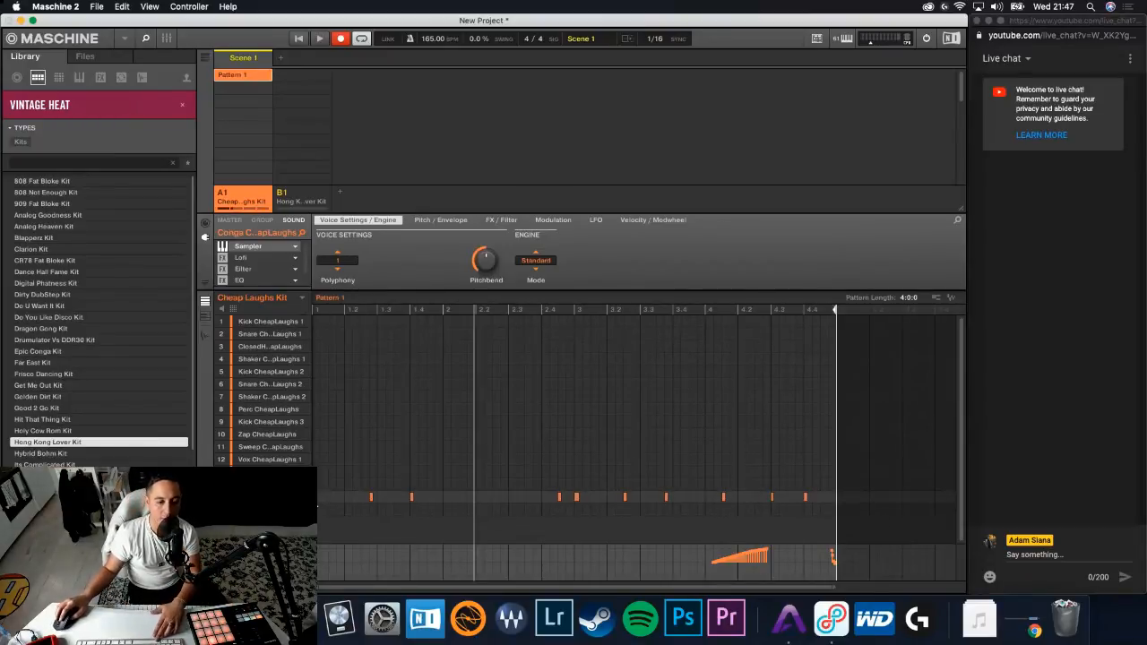
{"action": "key", "text": "space"}
{"action": "key", "text": "shift+space"}
{"action": "key", "text": "space"}
{"action": "left_click_drag", "start_coordinate": [370, 498], "coordinate": [362, 499]}
{"action": "key", "text": "space"}
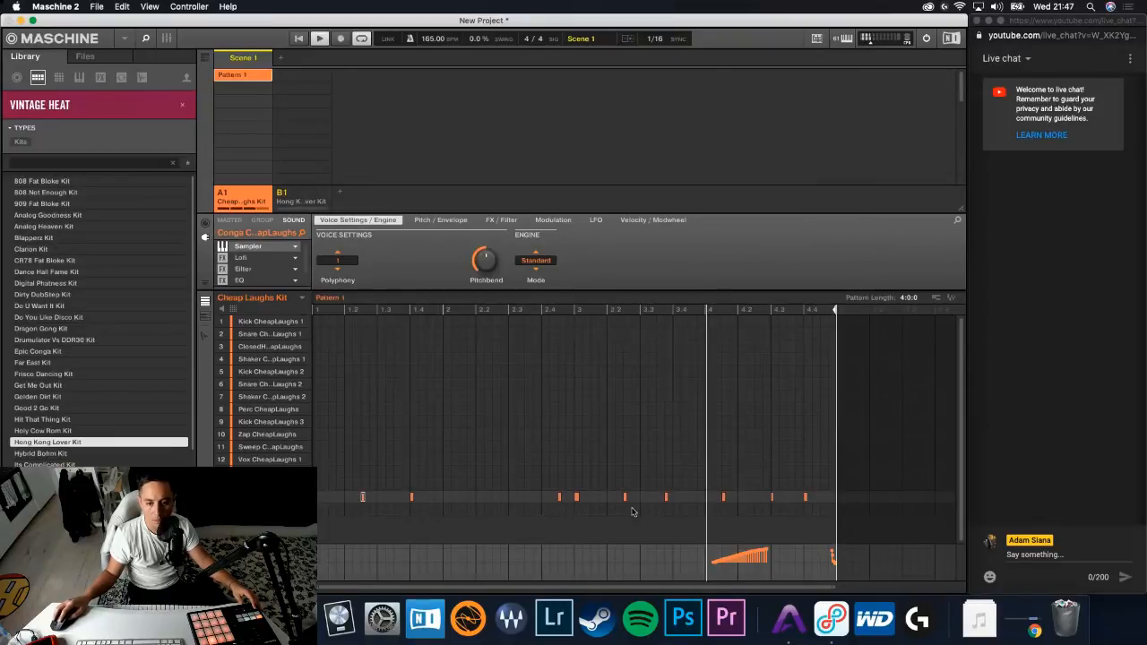
{"action": "left_click_drag", "start_coordinate": [667, 499], "coordinate": [674, 498]}
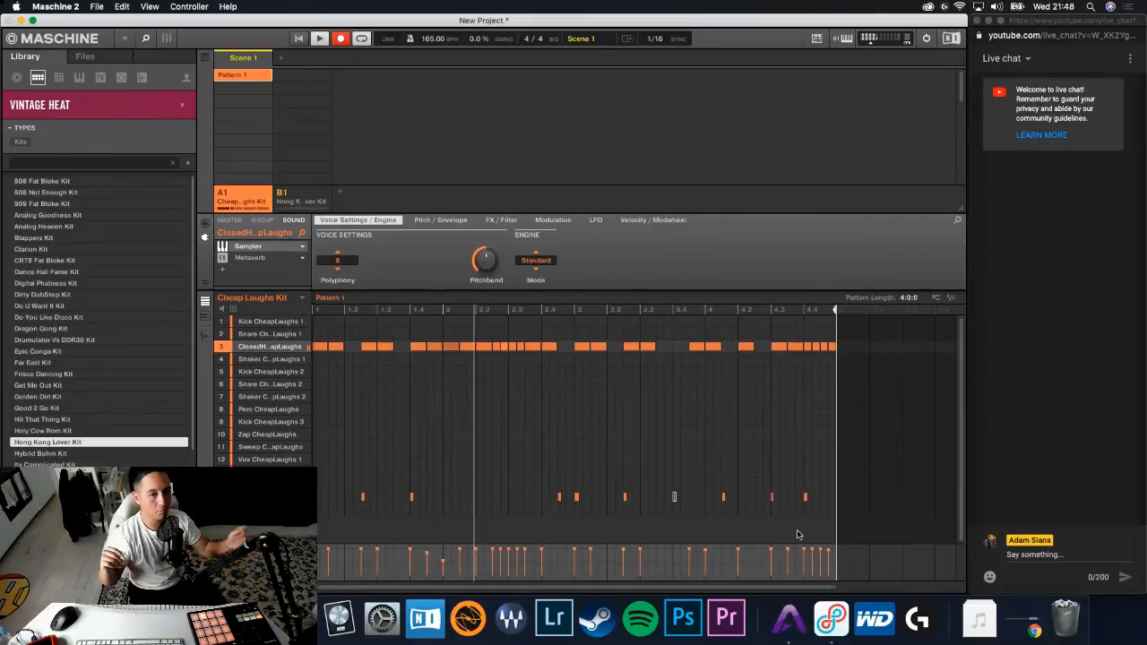
- Remove the closed hi-hat note at the start of bar 2 and move the second and third Kick CheapLaughs 2 hits slightly earlier
{"action": "right_click", "coordinate": [452, 348]}
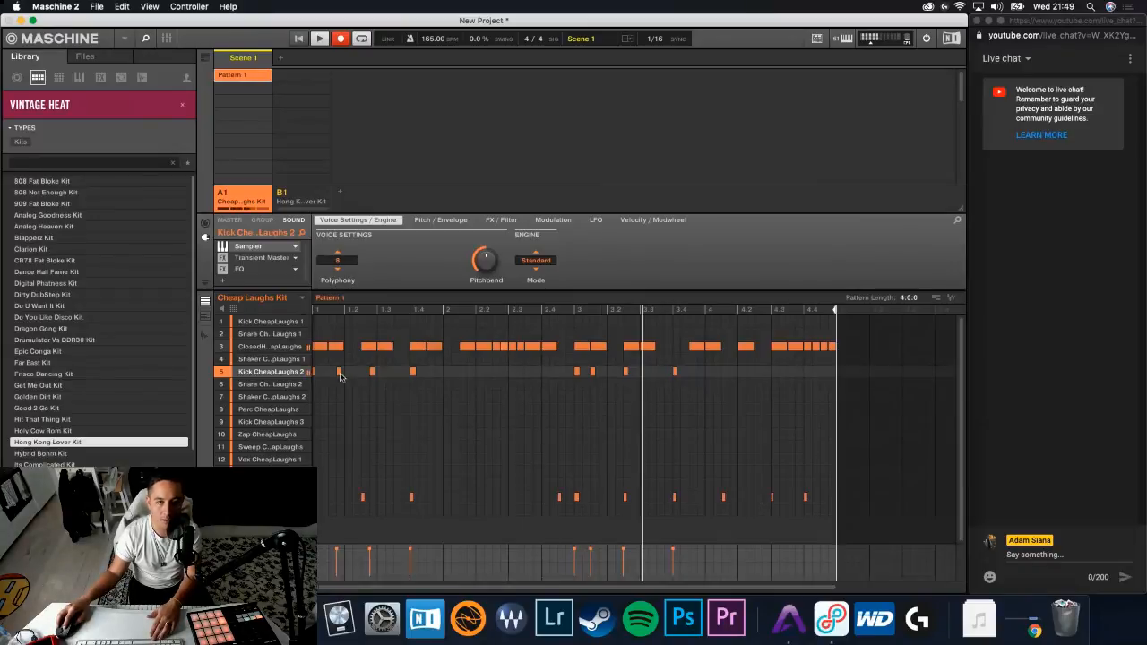
{"action": "left_click_drag", "start_coordinate": [340, 375], "coordinate": [332, 376]}
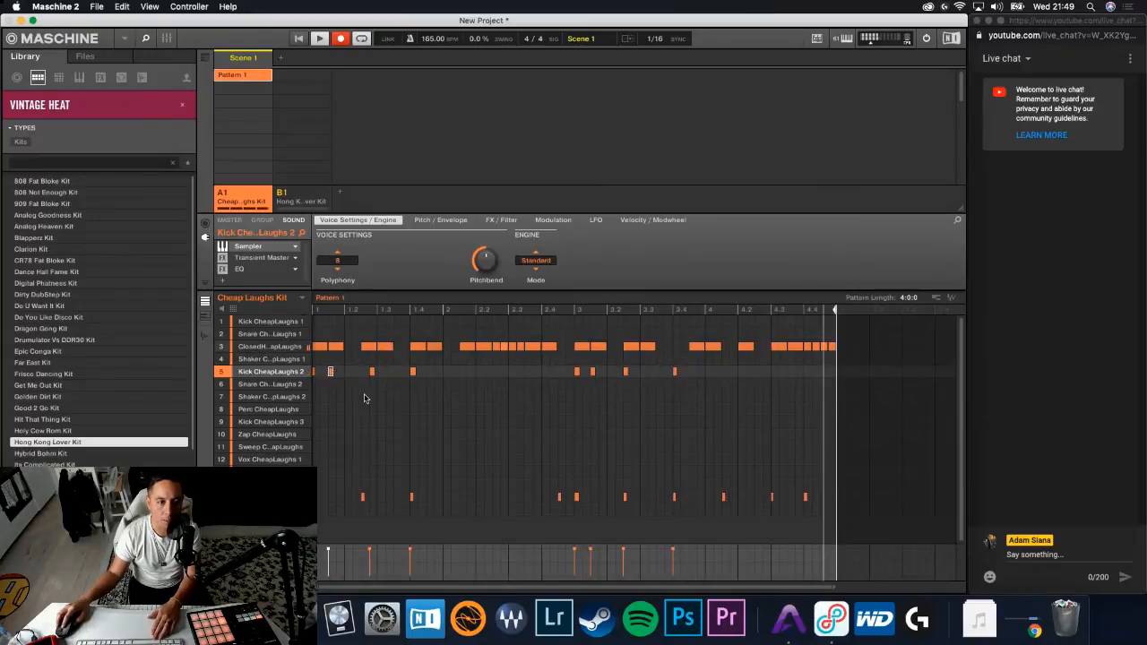
{"action": "left_click", "coordinate": [372, 373]}
{"action": "left_click_drag", "start_coordinate": [372, 374], "coordinate": [363, 374]}
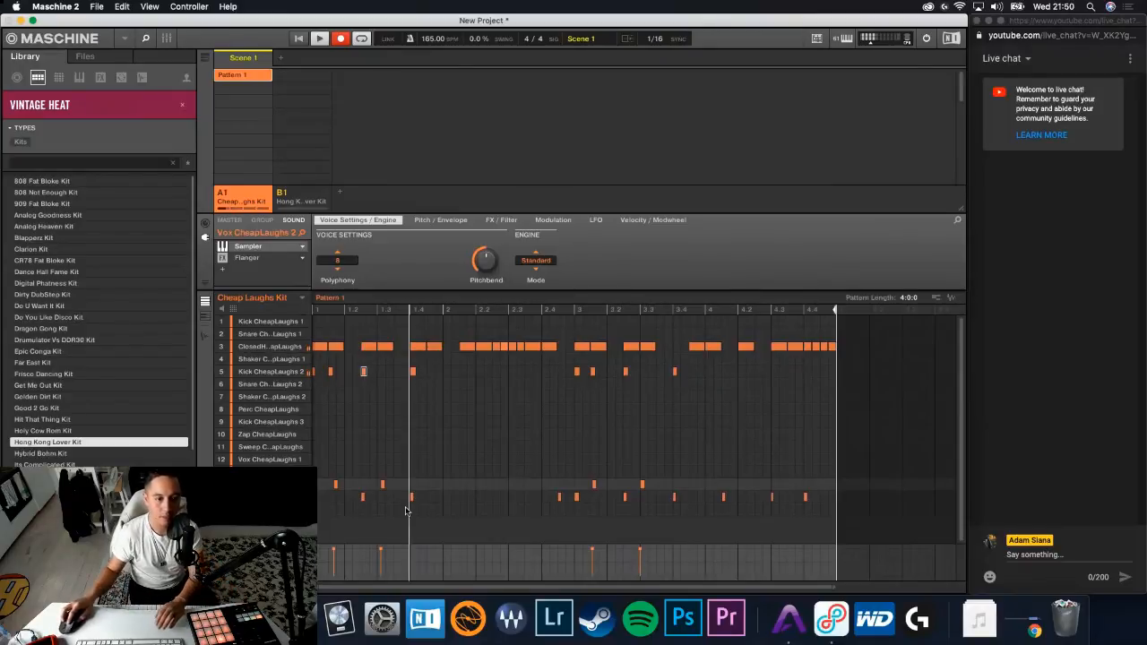
- Move the Vox CheapLaughs 2 hits in Pattern 1 slightly earlier onto the grid
{"action": "left_click_drag", "start_coordinate": [336, 484], "coordinate": [330, 485]}
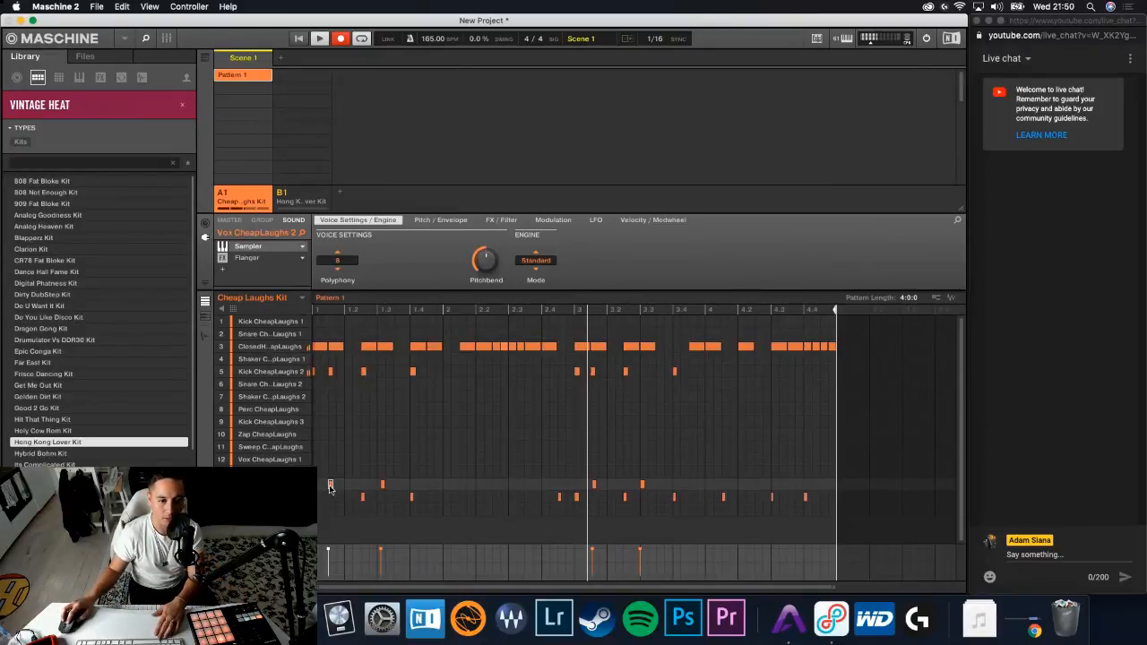
{"action": "left_click", "coordinate": [382, 471]}
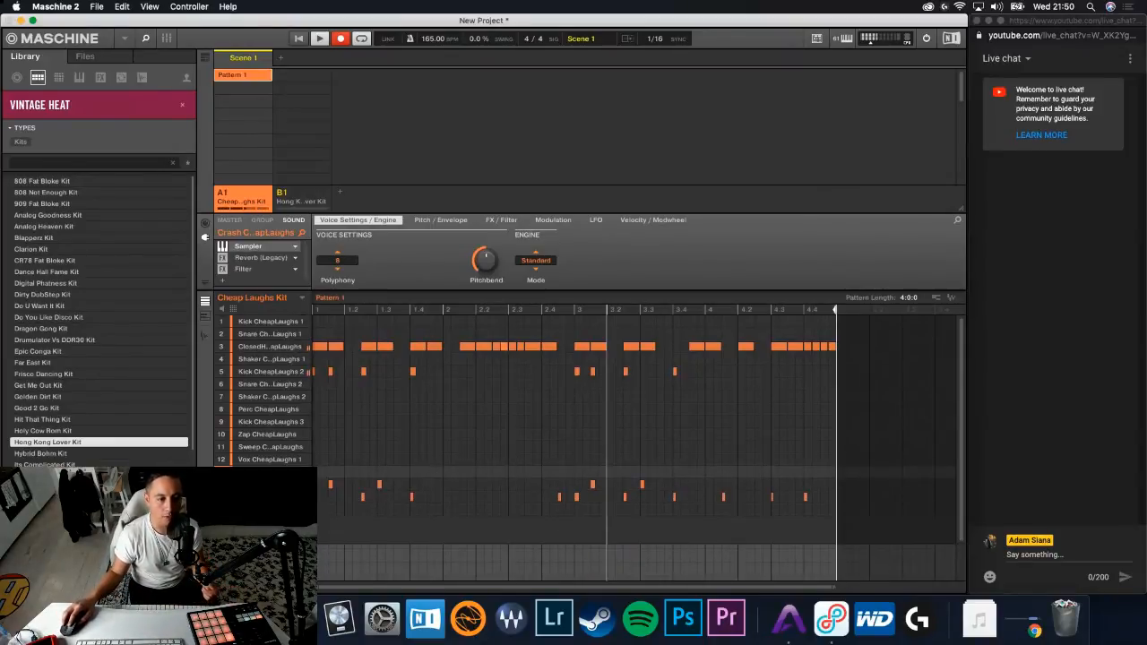
- Add the Native Instruments Raum reverb to the Vox CheapLaughs 2 sound and open its plug-in window
{"action": "left_click", "coordinate": [265, 485]}
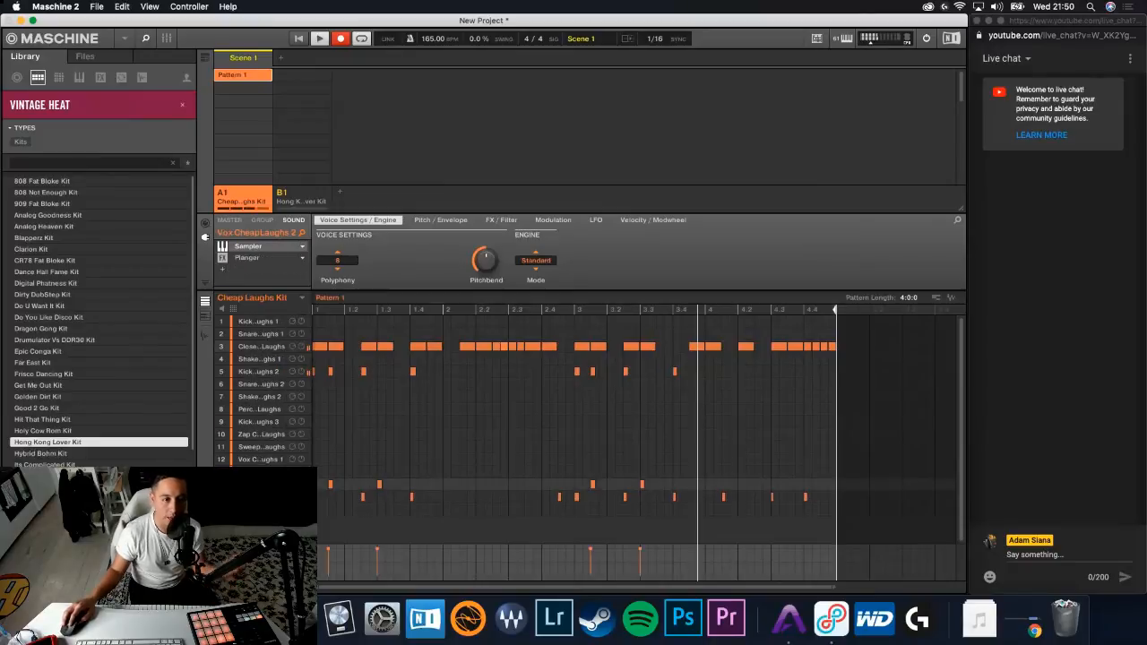
{"action": "left_click", "coordinate": [225, 272]}
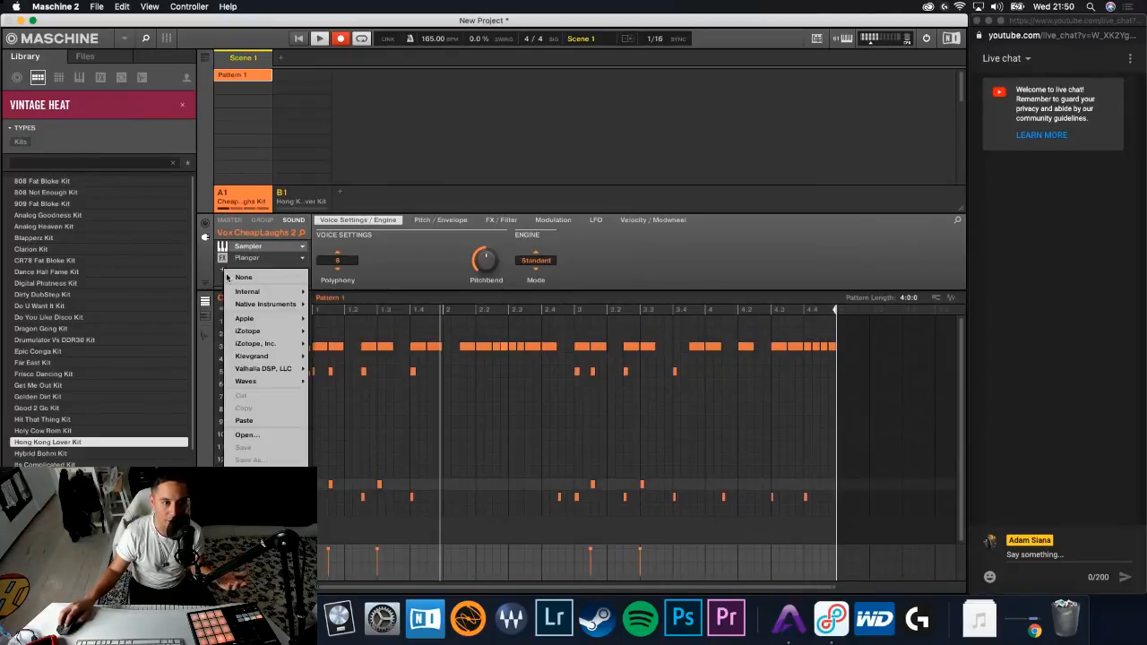
{"action": "mouse_move", "coordinate": [260, 291]}
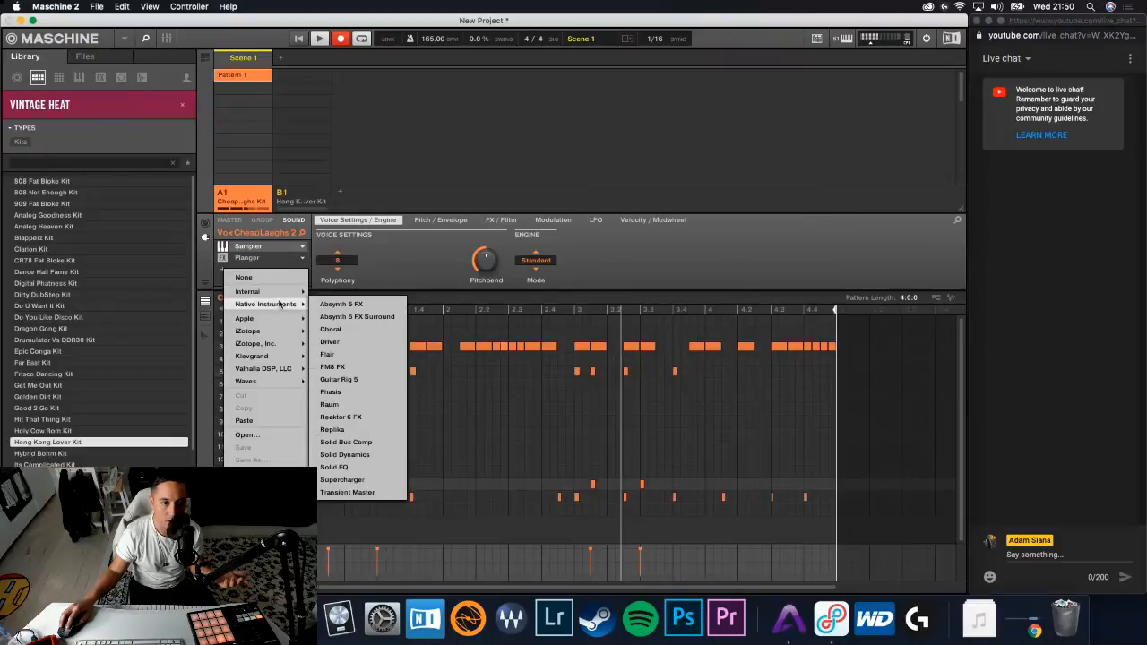
{"action": "left_click", "coordinate": [373, 405]}
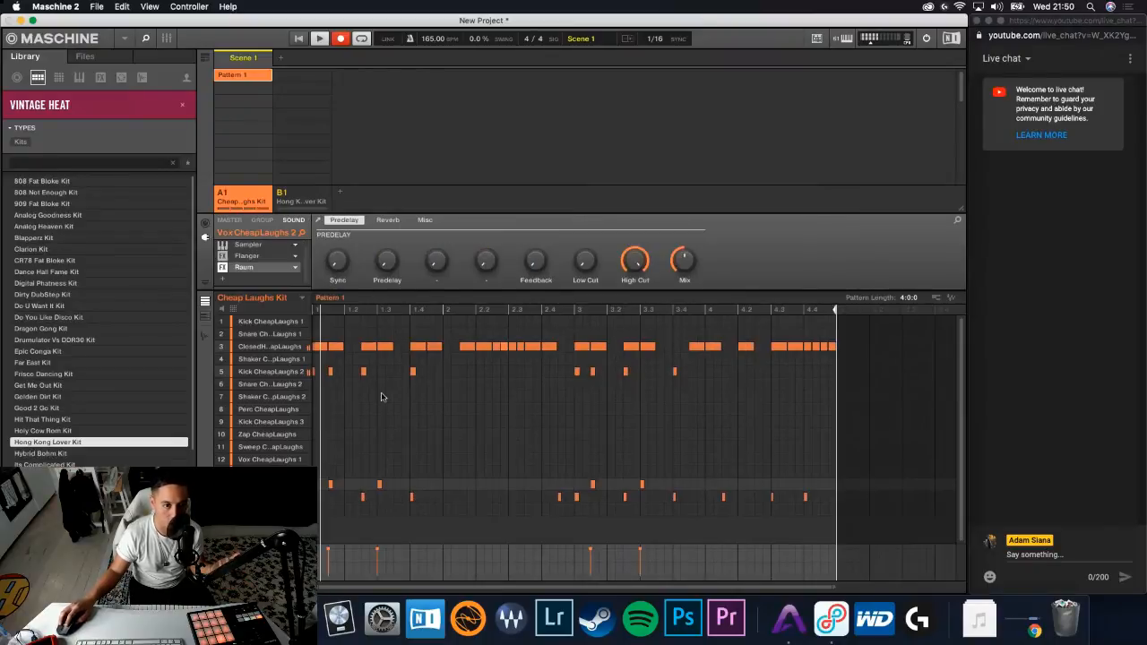
{"action": "left_click", "coordinate": [318, 221]}
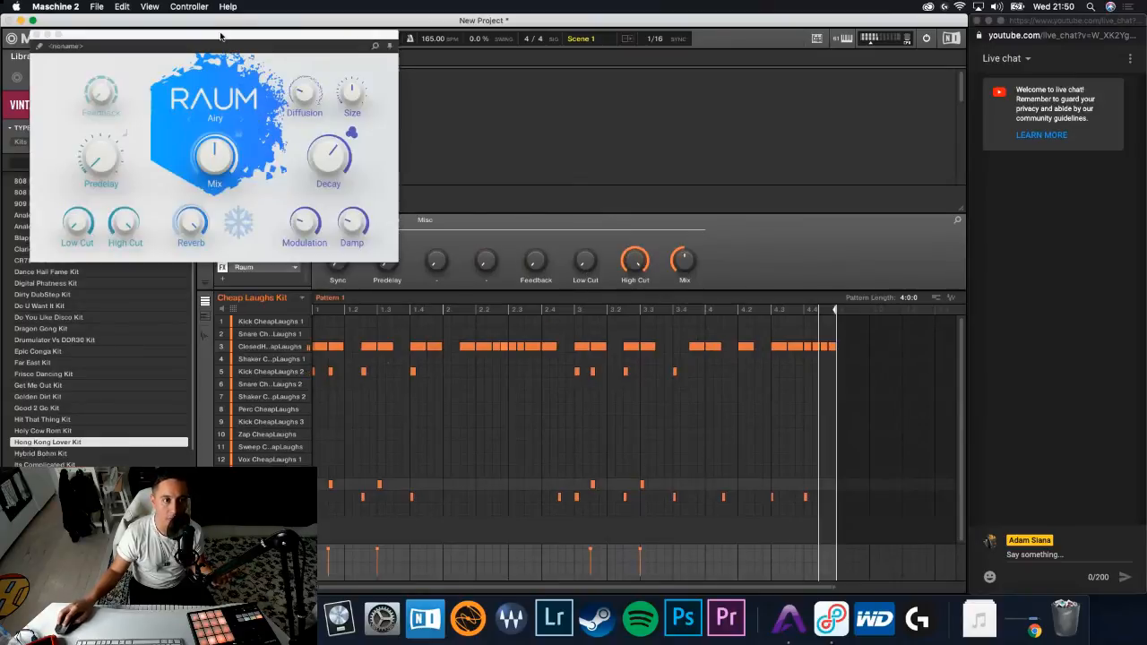
{"action": "left_click_drag", "start_coordinate": [215, 34], "coordinate": [498, 113]}
- Lower Raum's mix, shorten its decay to about 1.5 s, raise the diffusion, adjust both cut filters, and compare the sound with it bypassed
{"action": "left_click_drag", "start_coordinate": [500, 229], "coordinate": [500, 241]}
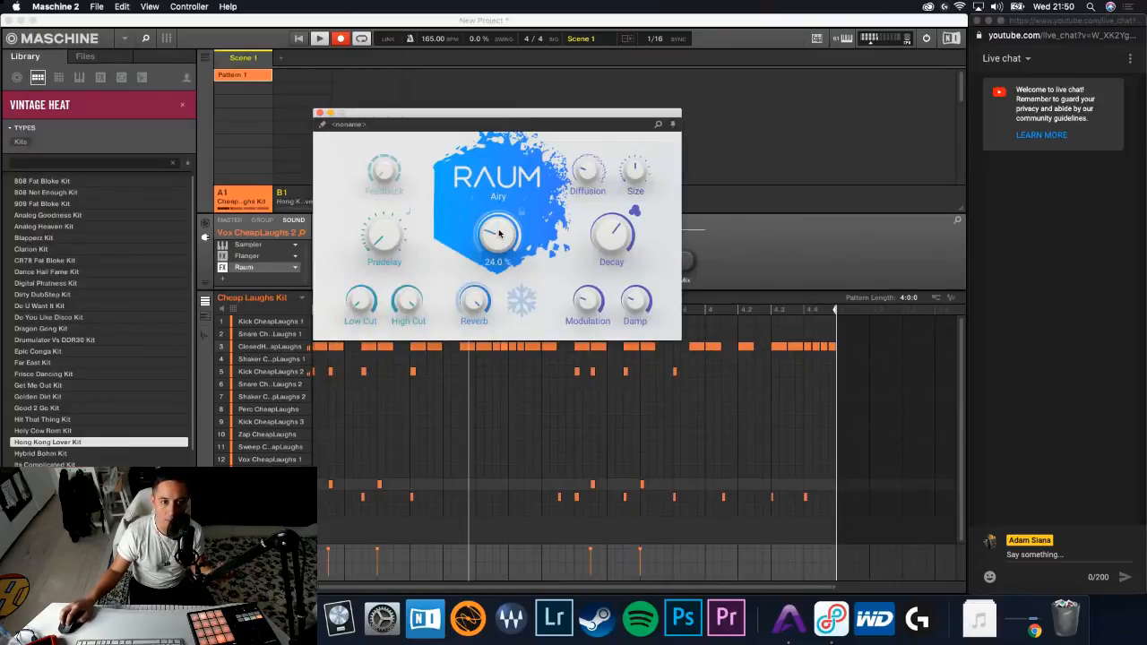
{"action": "mouse_move", "coordinate": [608, 238]}
{"action": "left_click_drag", "start_coordinate": [608, 239], "coordinate": [609, 269]}
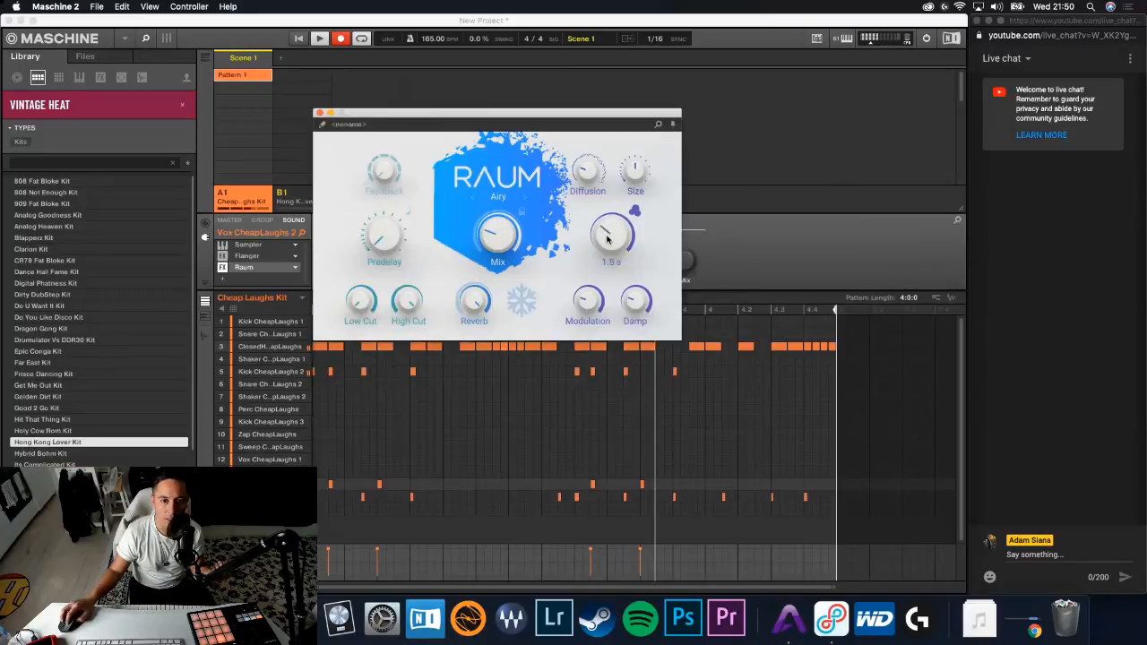
{"action": "mouse_move", "coordinate": [589, 162]}
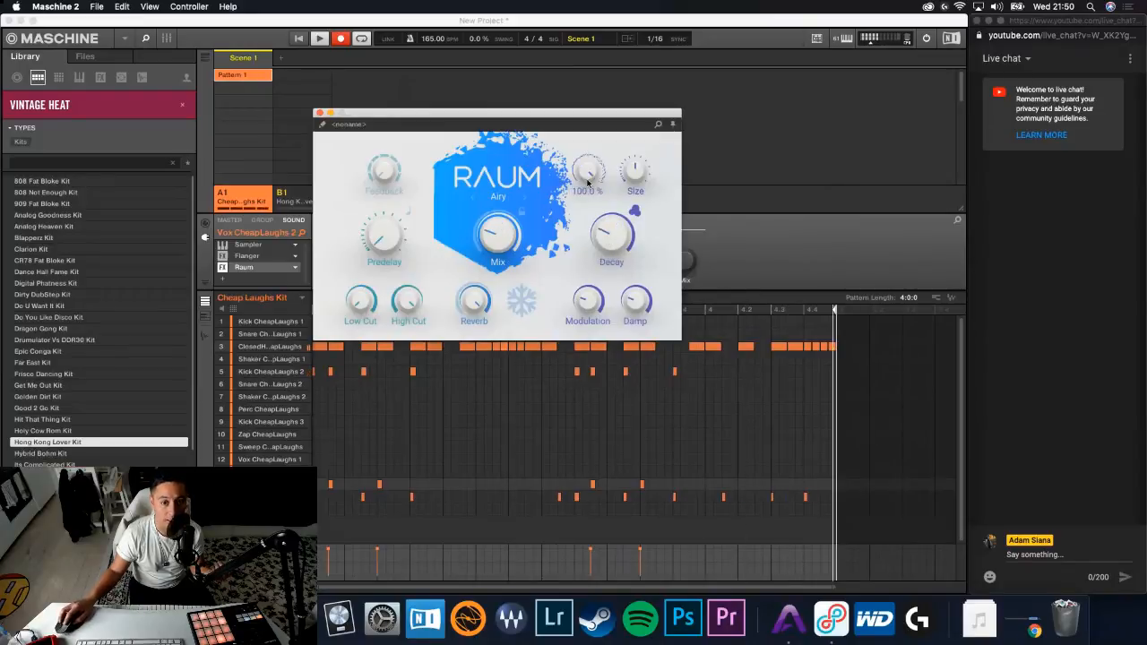
{"action": "mouse_move", "coordinate": [406, 302]}
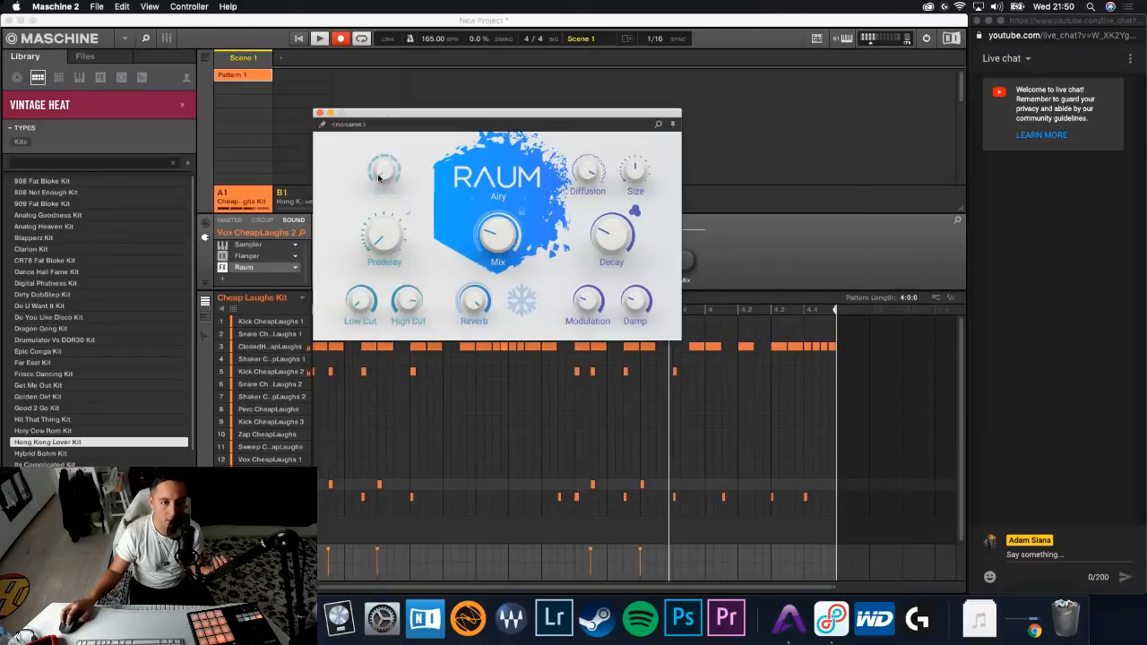
{"action": "left_click_drag", "start_coordinate": [405, 302], "coordinate": [359, 296]}
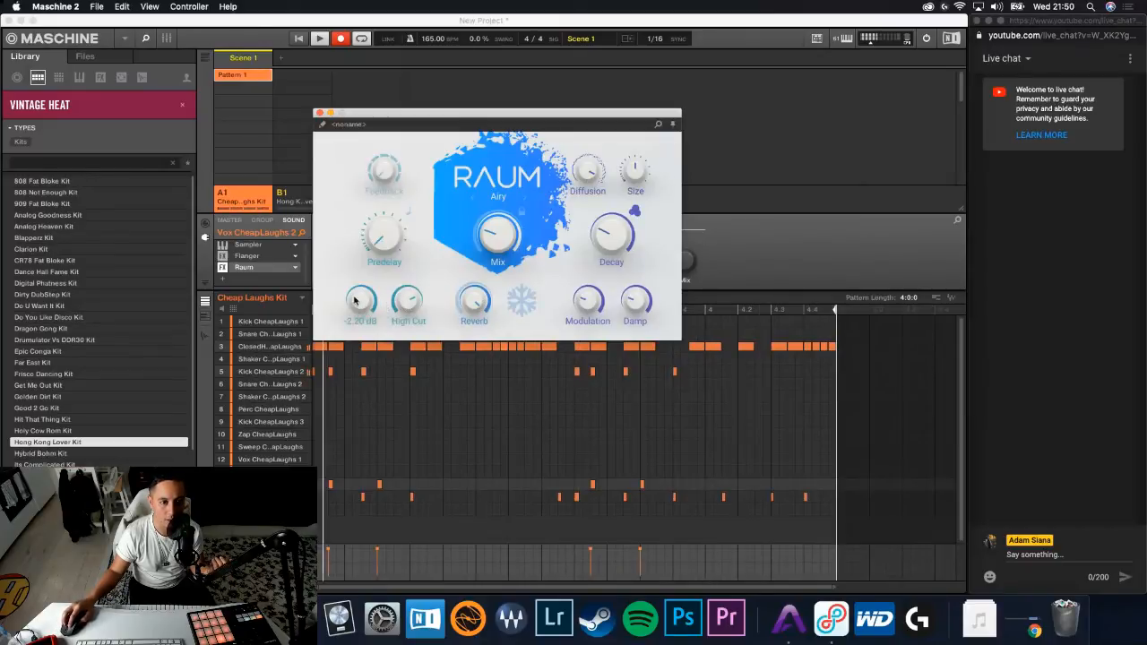
{"action": "mouse_move", "coordinate": [489, 242]}
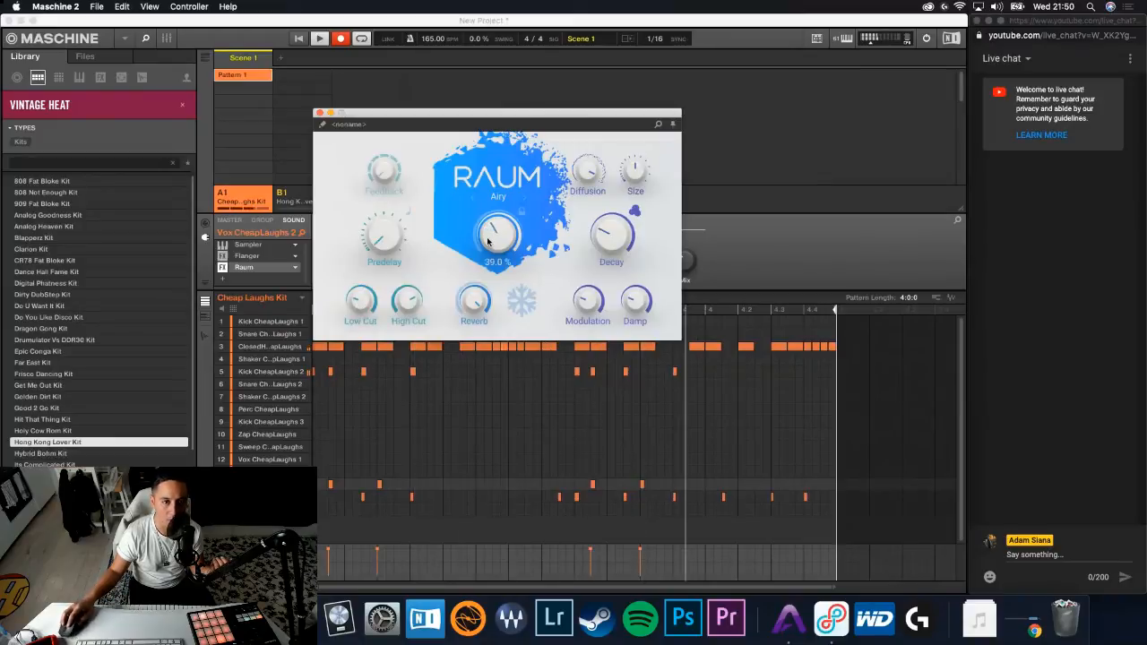
{"action": "left_click", "coordinate": [320, 113]}
{"action": "left_click", "coordinate": [224, 267]}
{"action": "left_click", "coordinate": [224, 268]}
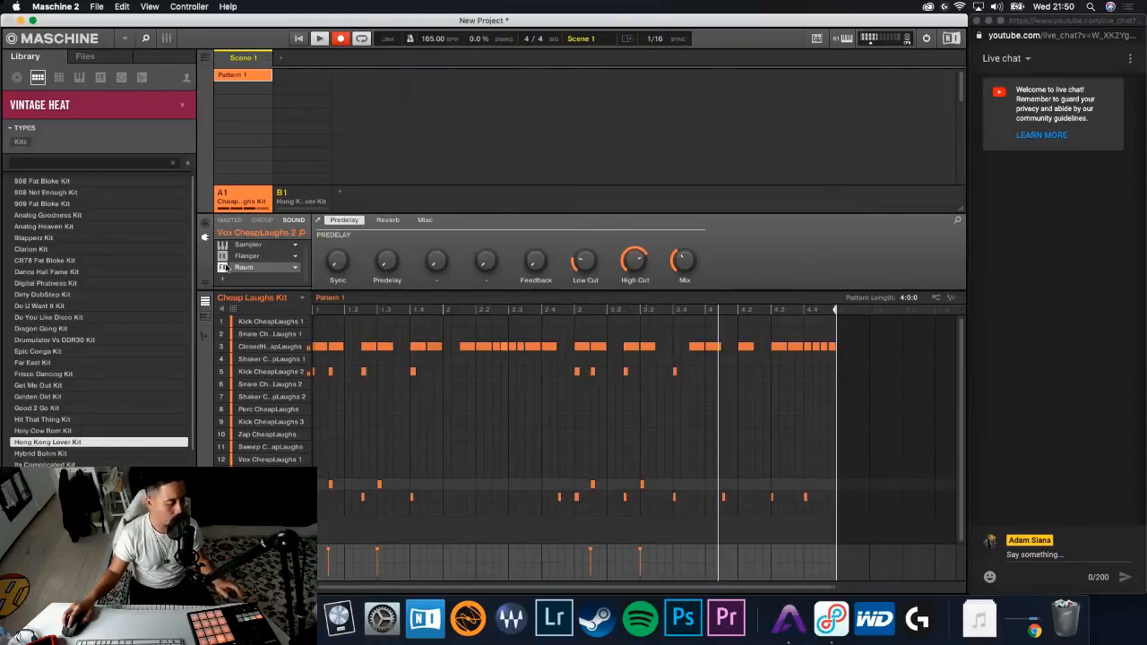
- Disarm recording, check group B1's Hong Kong Lover Kit, and return to group A1
{"action": "key", "text": "r"}
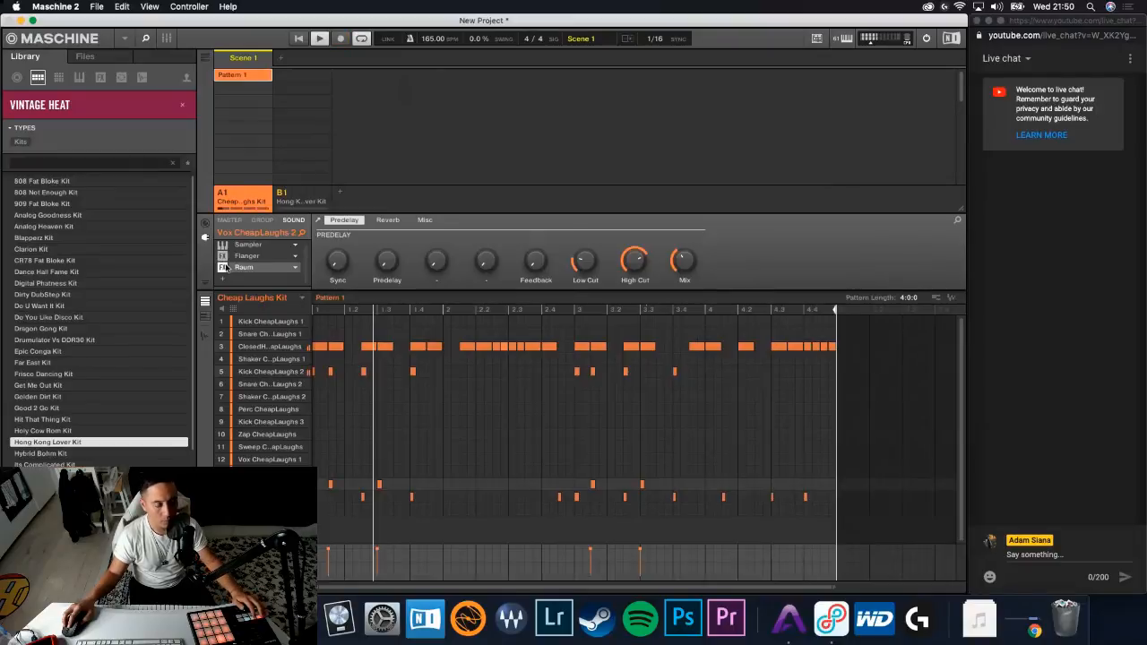
{"action": "key", "text": "2"}
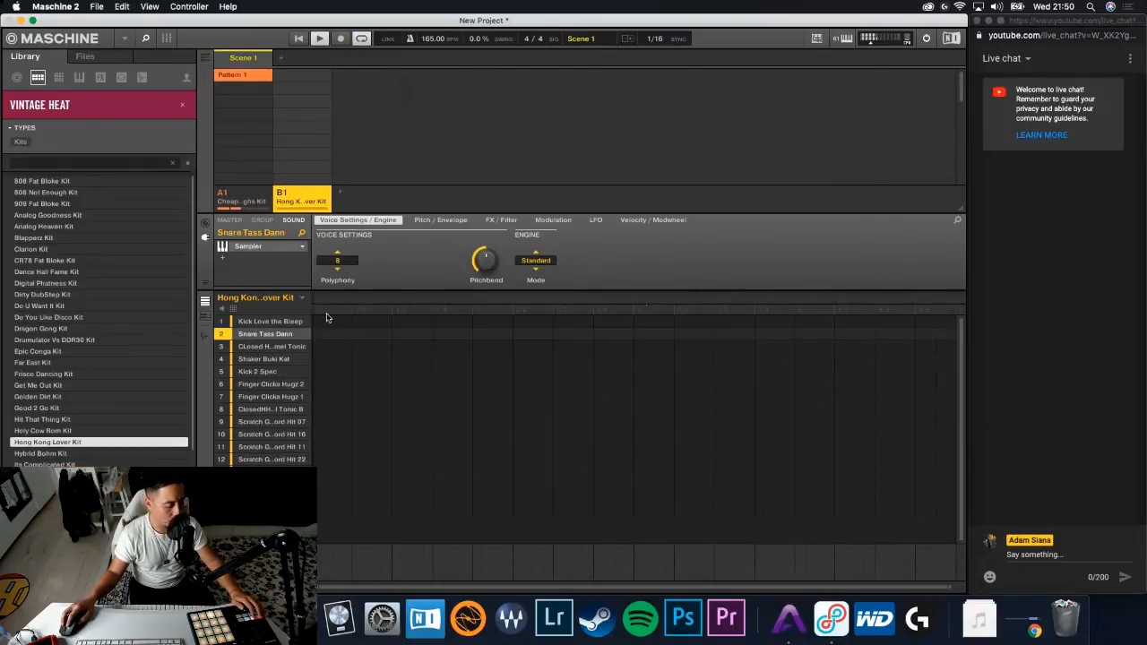
{"action": "key", "text": "1"}
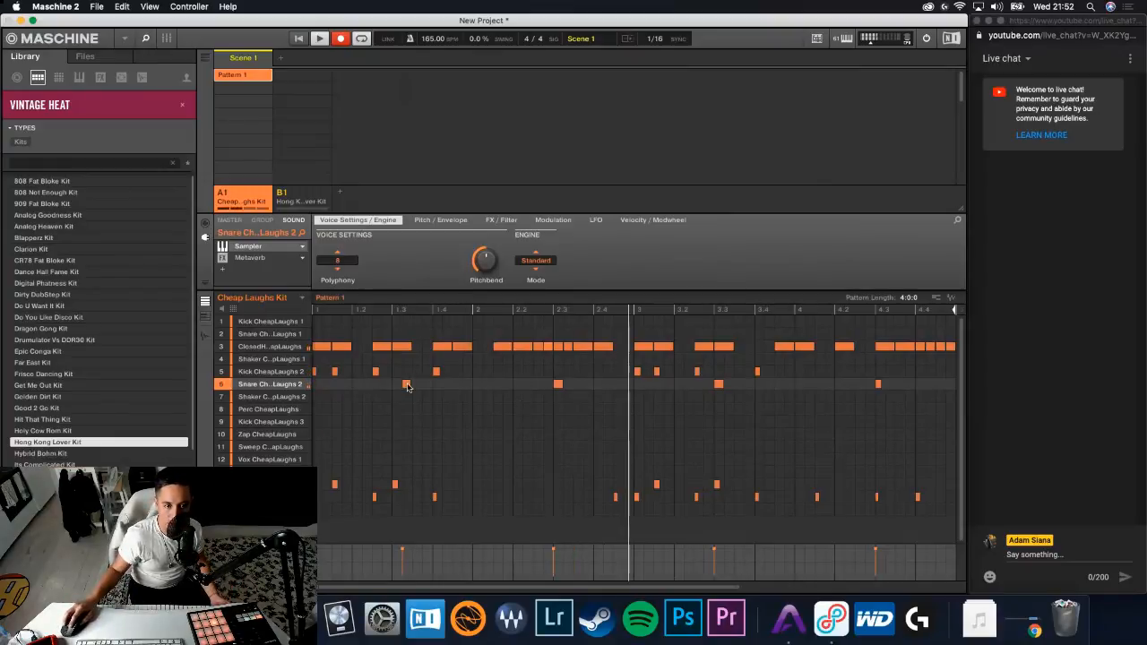
- Move the first Snare CheapLaughs 2 hit in Pattern 1 slightly earlier, onto 1.3
{"action": "left_click_drag", "start_coordinate": [406, 386], "coordinate": [396, 386]}
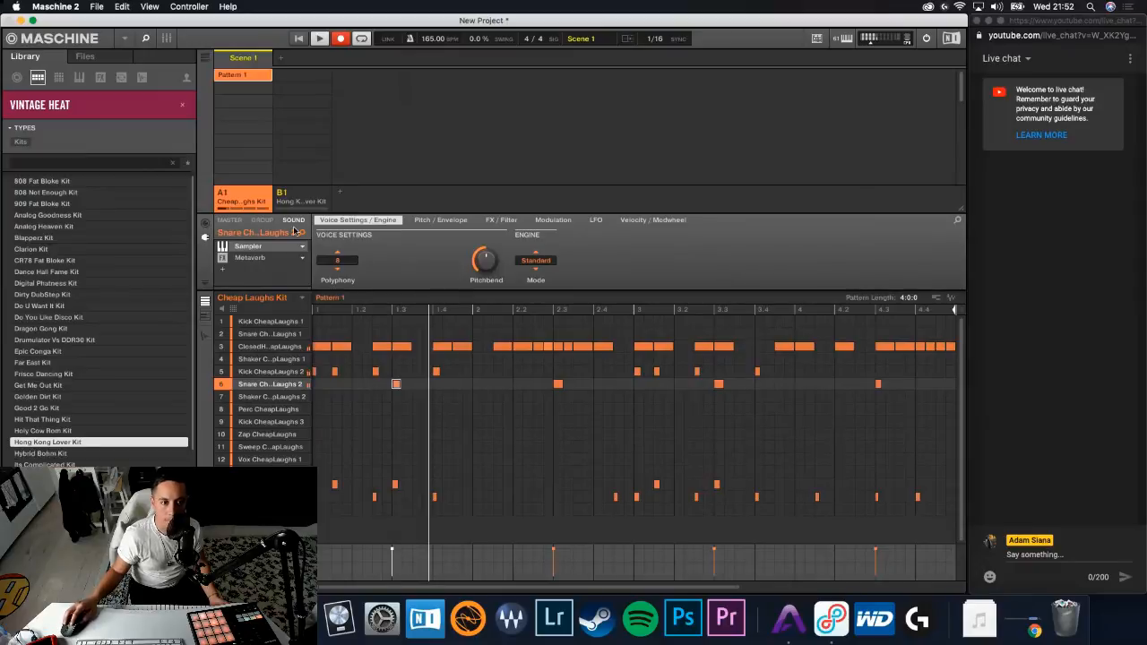
- In group B1, load the Mini V bass preset Fret Bass on sound 2, rehearse over the beat and record a bass phrase
{"action": "left_click", "coordinate": [300, 194]}
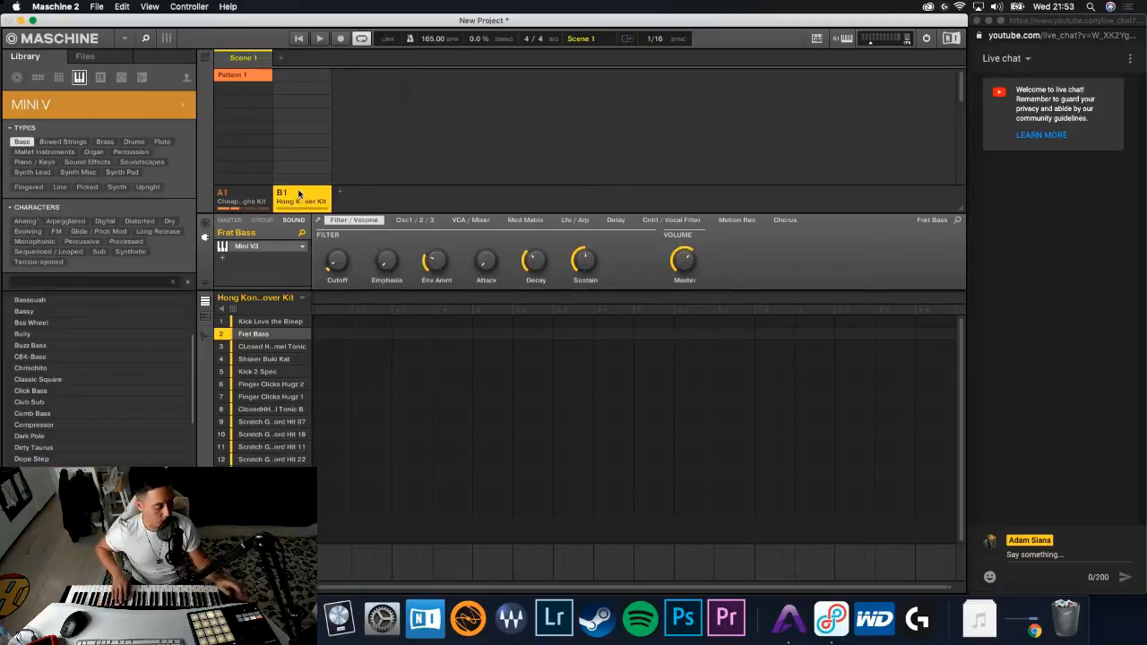
{"action": "key", "text": "space"}
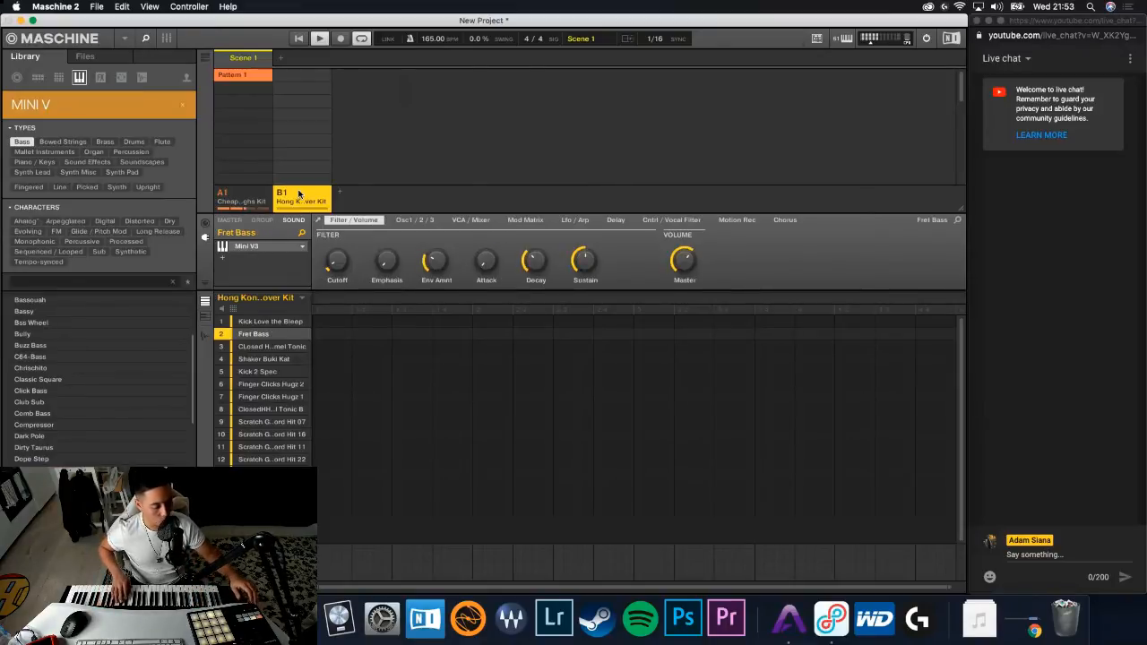
{"action": "key", "text": "space"}
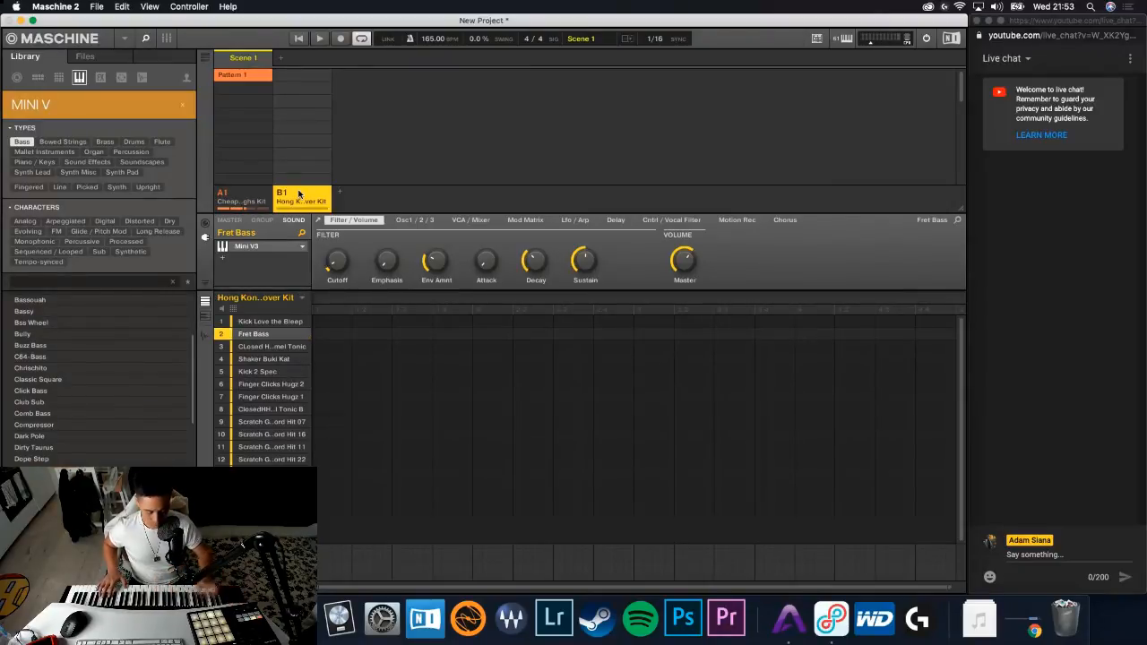
{"action": "key", "text": "r"}
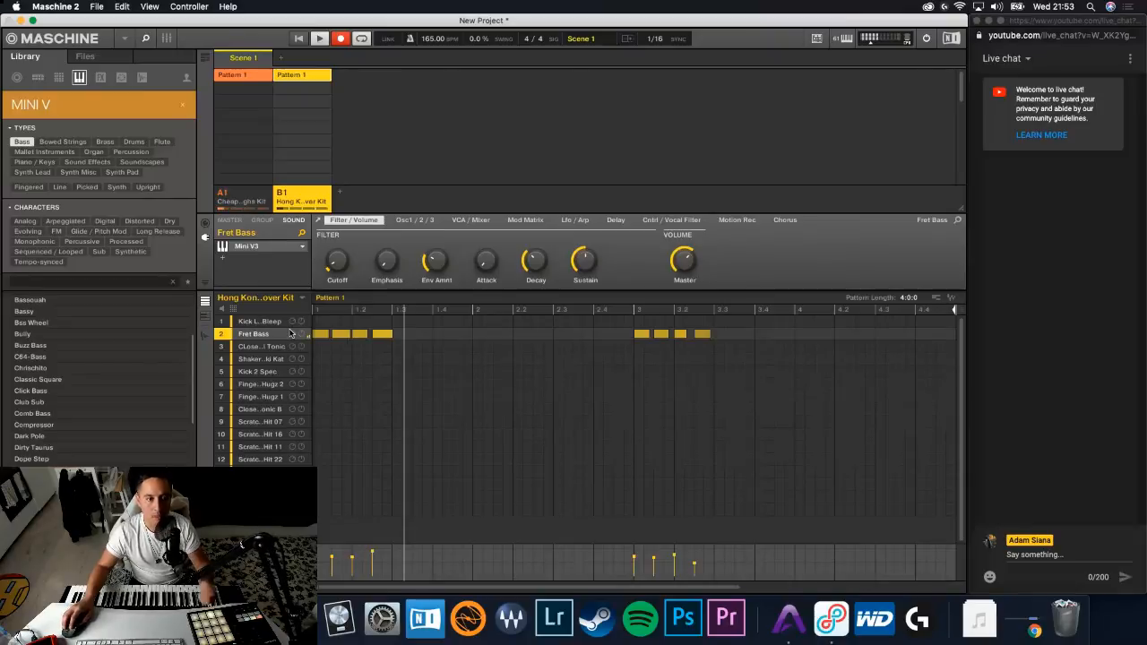
- Move Fret Bass to the first sound slot of group B1 and clear all the kit's other sounds
{"action": "left_click_drag", "start_coordinate": [254, 333], "coordinate": [266, 319]}
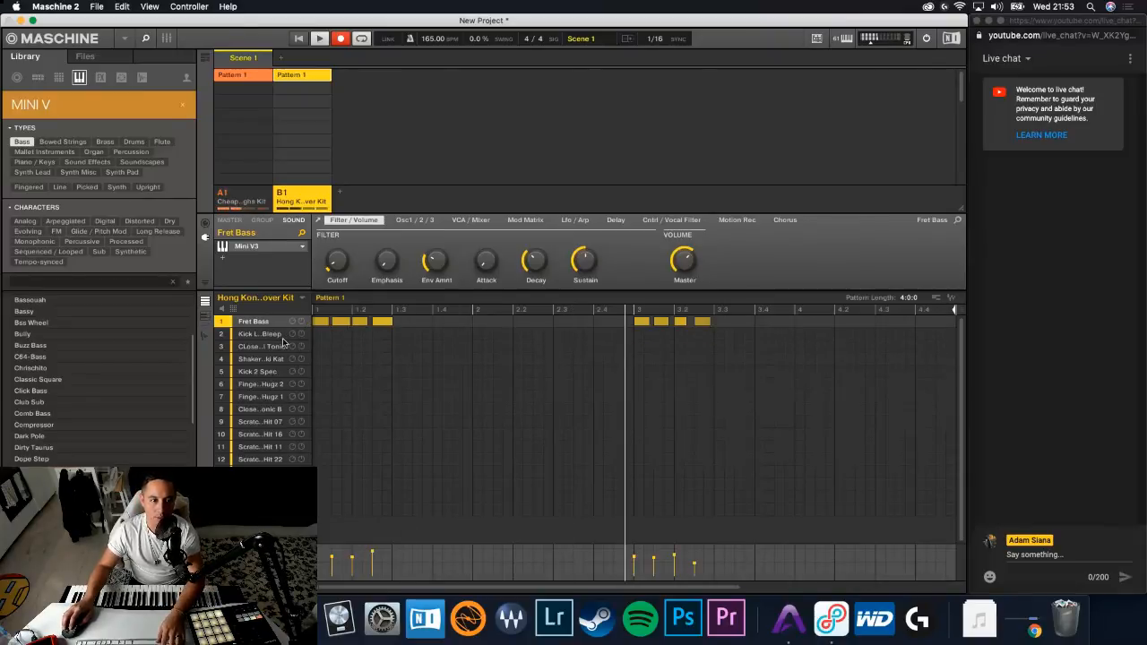
{"action": "left_click", "coordinate": [263, 334]}
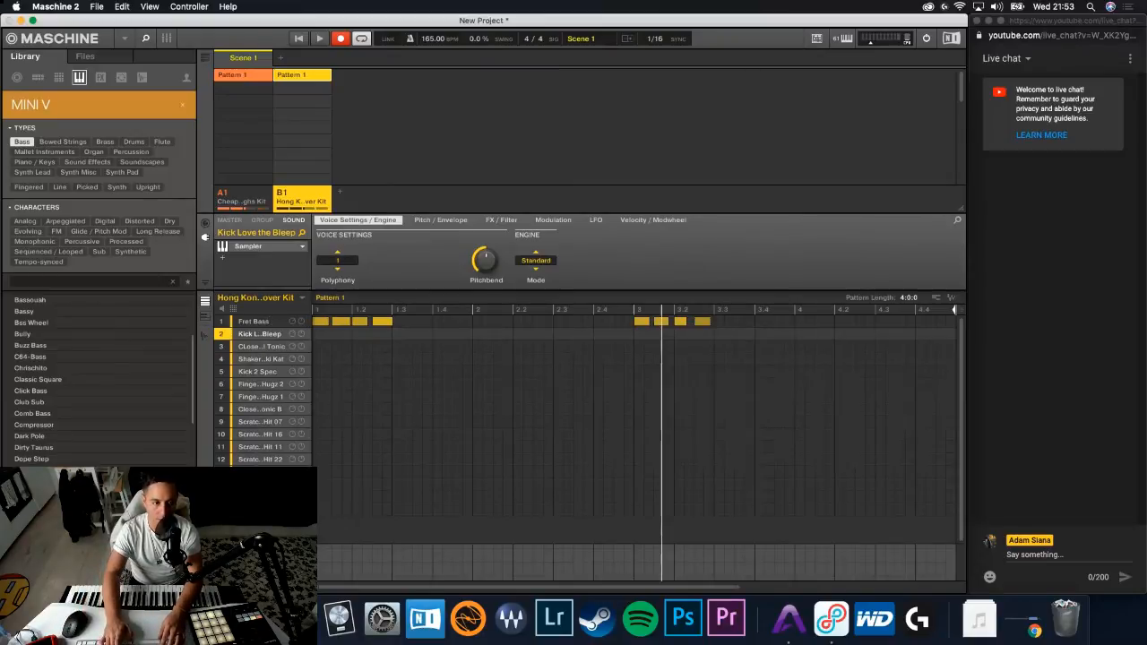
{"action": "key", "text": "Delete"}
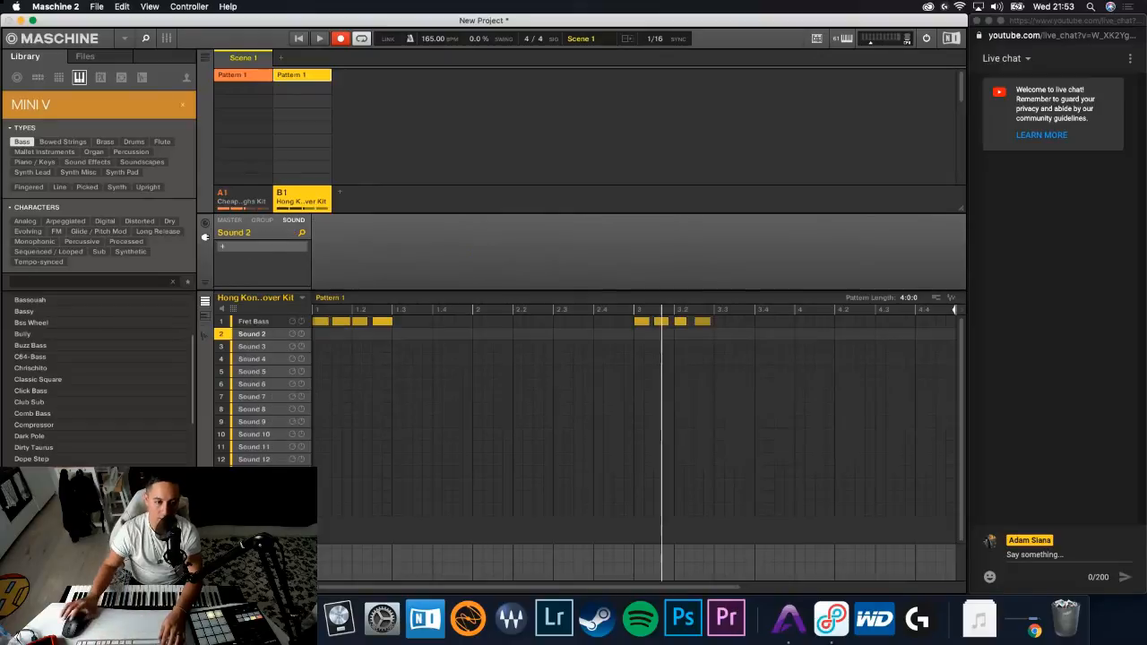
{"action": "left_click", "coordinate": [422, 374]}
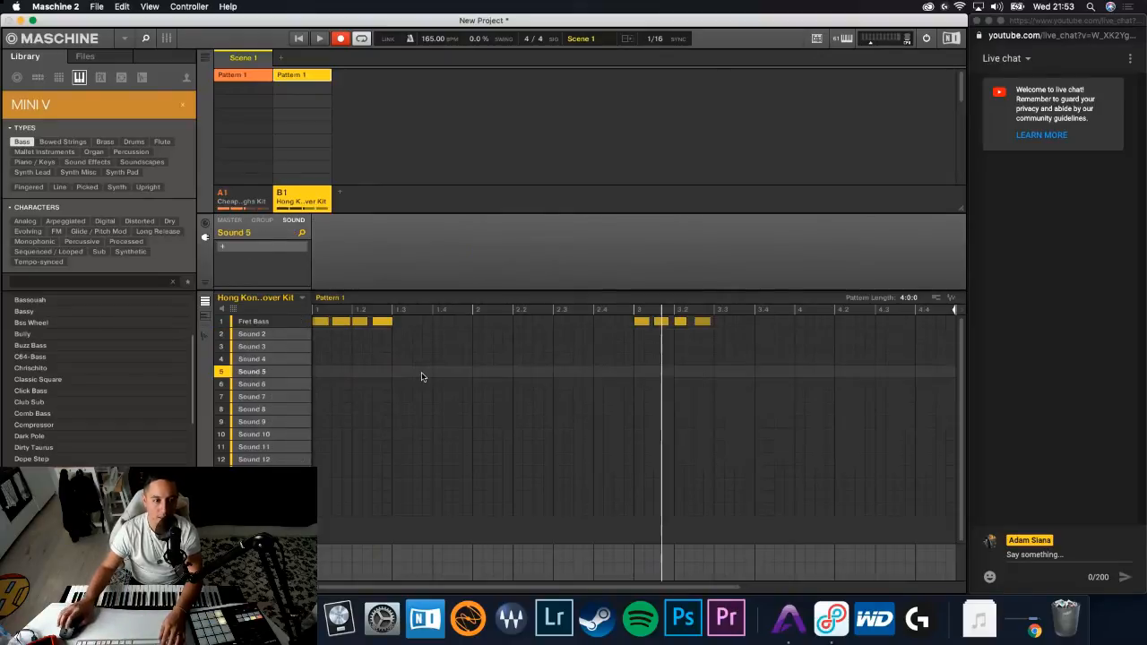
{"action": "left_click", "coordinate": [267, 321]}
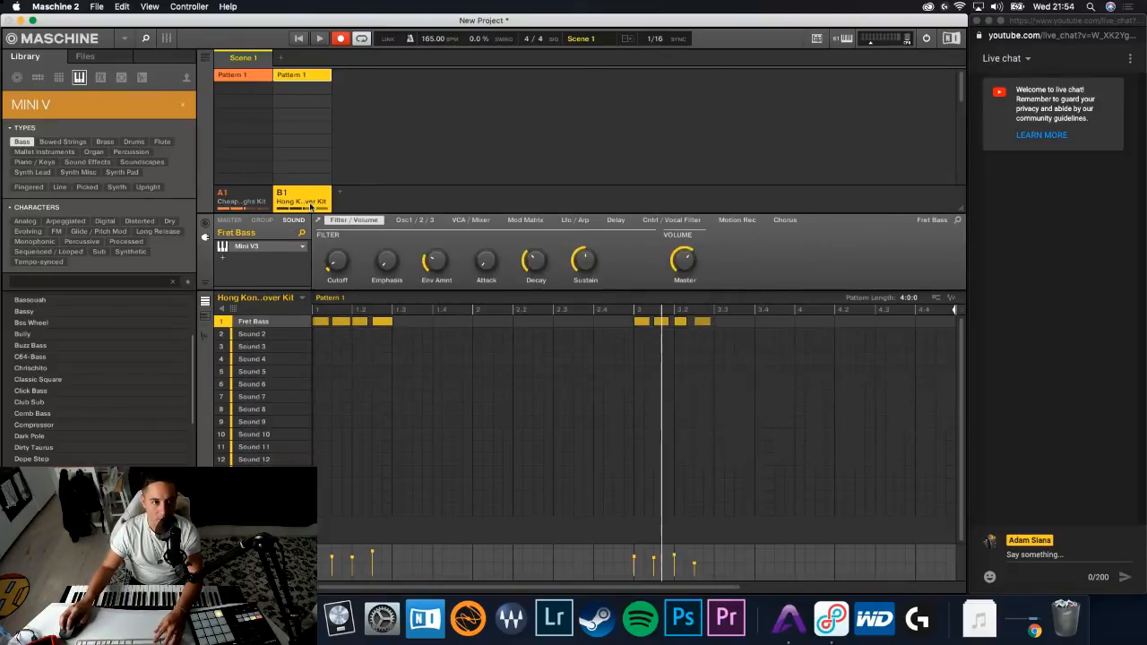
- Mute group A1 and play group B1's Fret Bass pattern on its own from the start
{"action": "key", "text": "space"}
{"action": "left_click", "coordinate": [314, 310]}
{"action": "left_click", "coordinate": [230, 205]}
{"action": "left_click", "coordinate": [223, 193]}
{"action": "left_click", "coordinate": [299, 199]}
{"action": "key", "text": "space"}
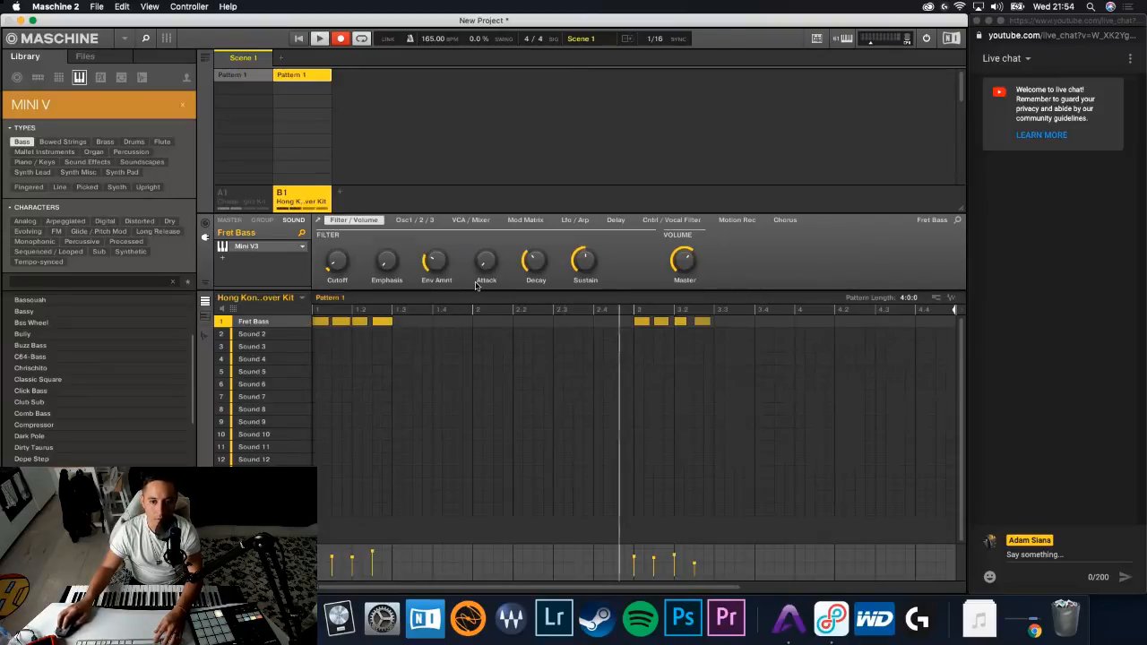
{"action": "key", "text": "space"}
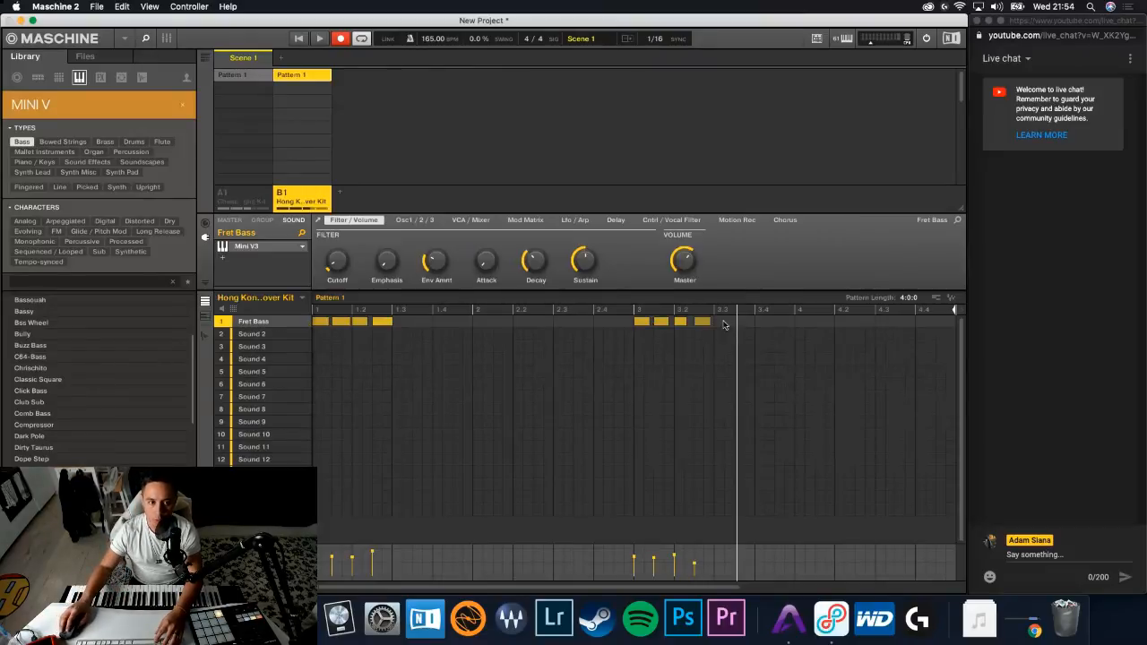
- Show the Fret Bass pattern in the piano roll and set all its notes to the same velocity
{"action": "left_click", "coordinate": [204, 316]}
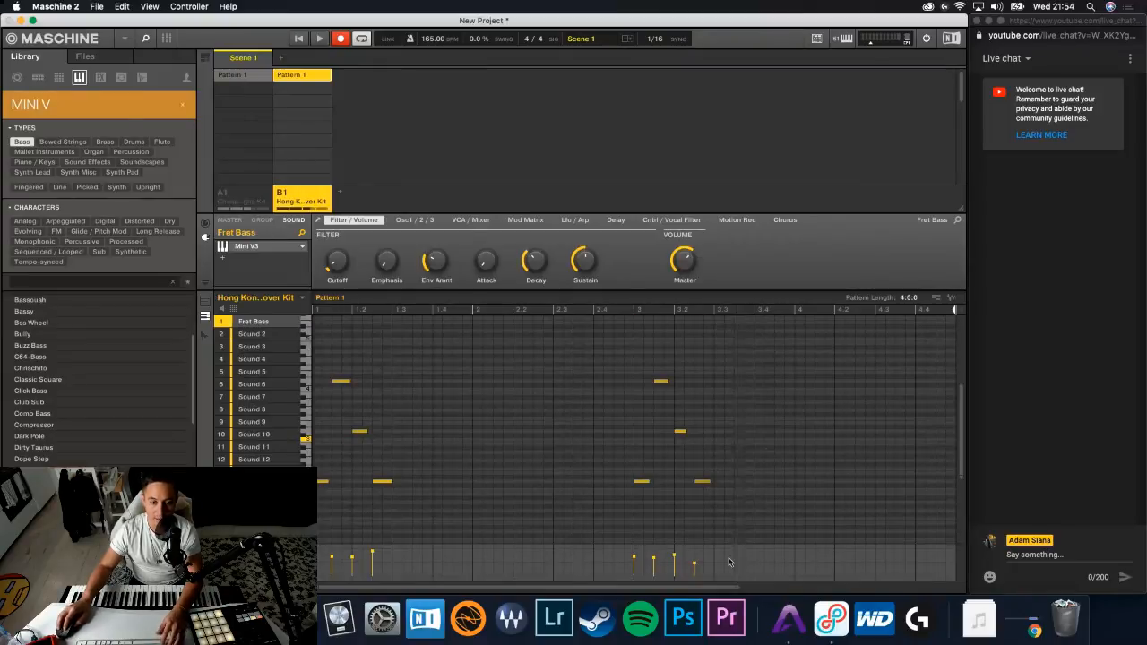
{"action": "key", "text": "super+a"}
{"action": "left_click", "coordinate": [694, 530]}
{"action": "key", "text": "super+a"}
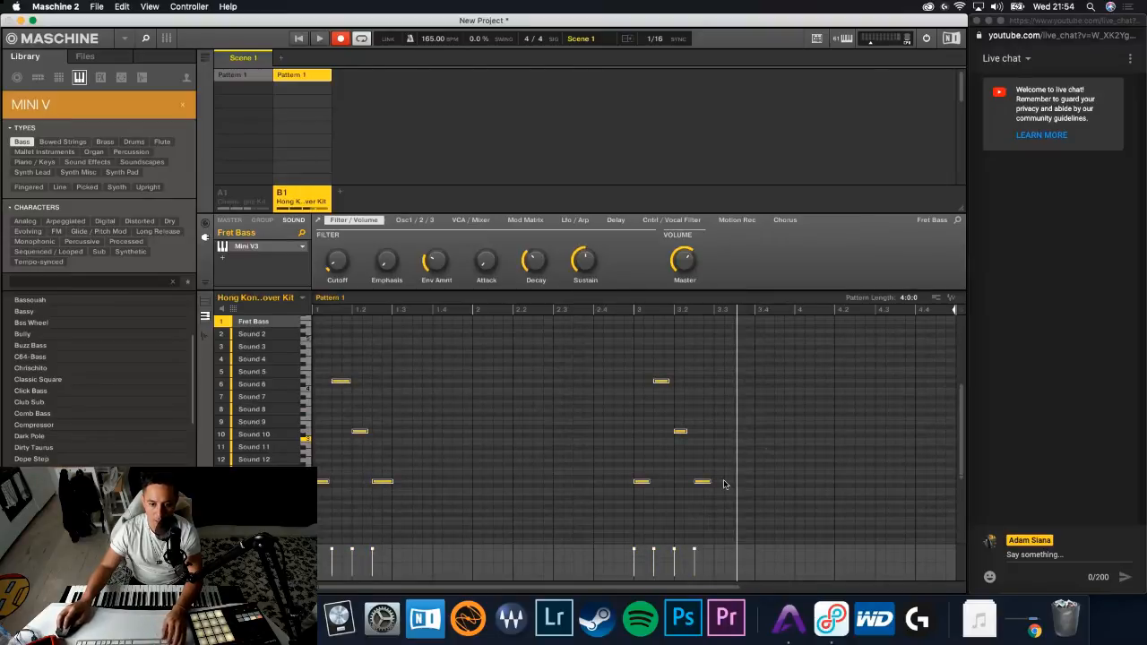
- Add a slightly higher Fret Bass note after the last one and place it at 3.4 while the pattern plays
{"action": "left_click", "coordinate": [702, 483]}
{"action": "left_click", "coordinate": [717, 463]}
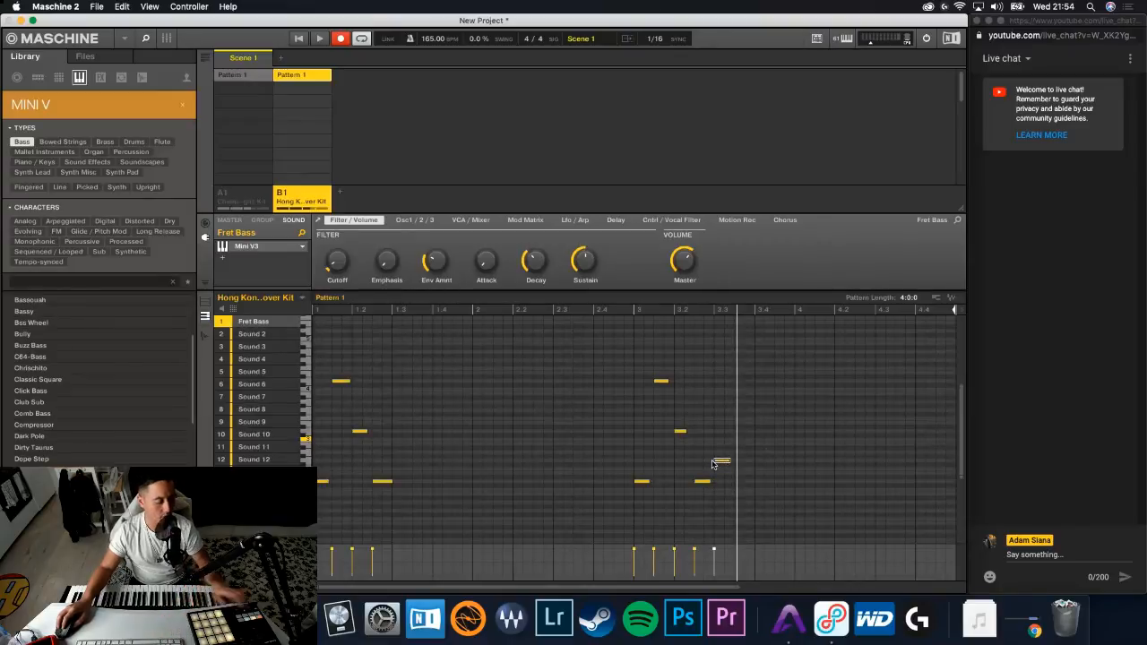
{"action": "key", "text": "space"}
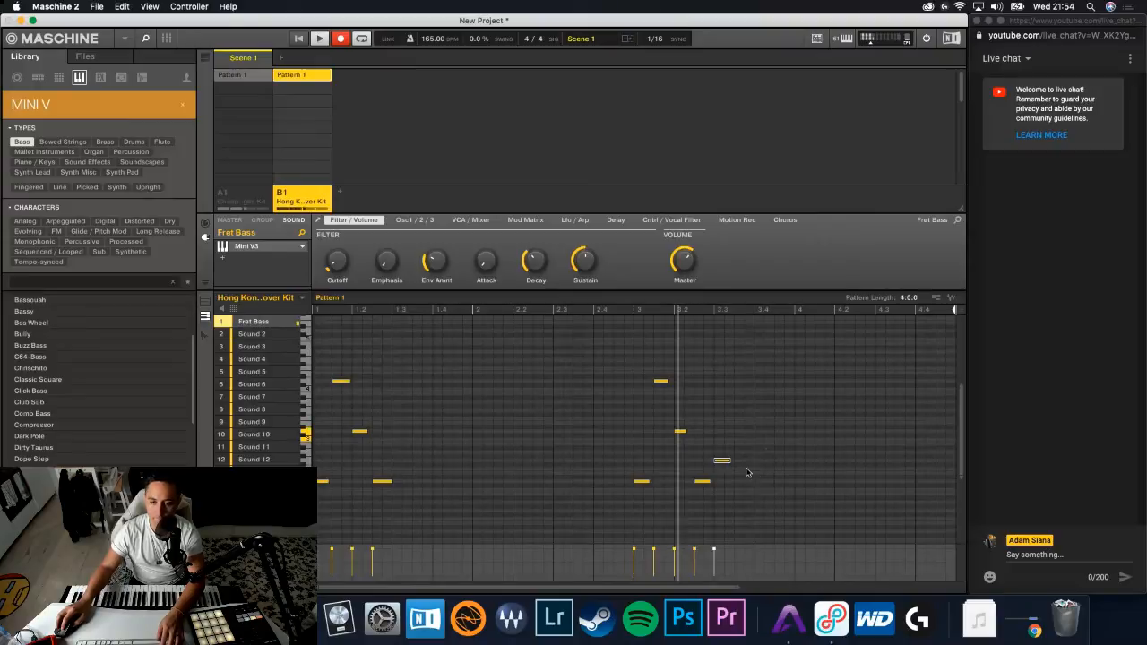
{"action": "left_click_drag", "start_coordinate": [728, 462], "coordinate": [760, 465]}
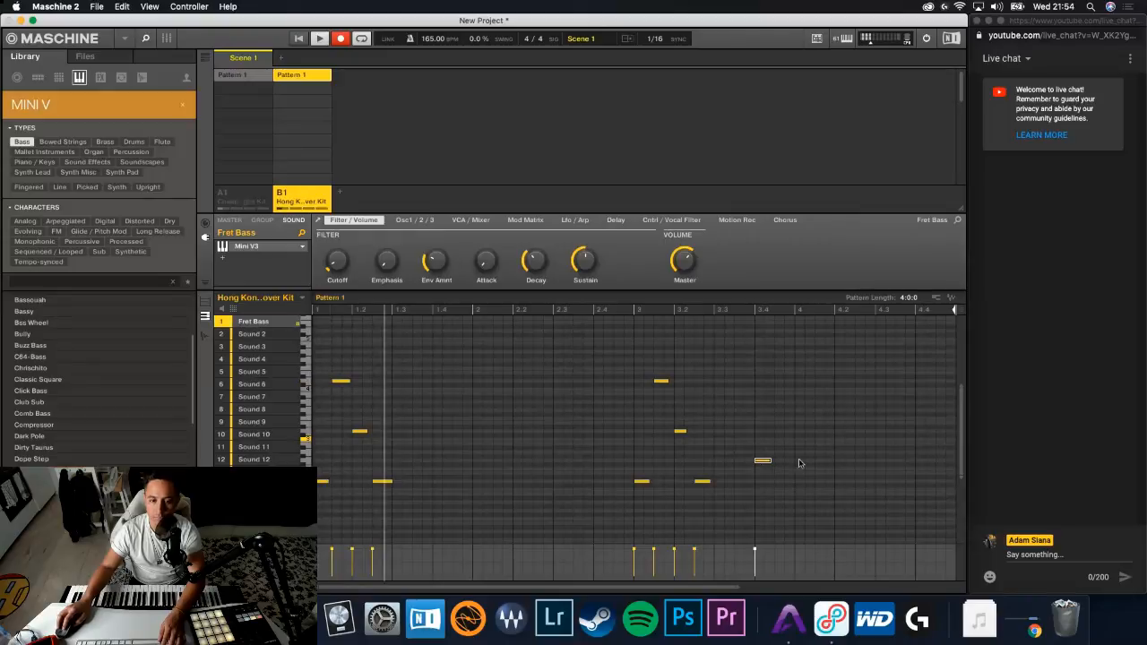
- Solo and unsolo the Fret Bass sound, and unmute group A1 to hear the bass with the drums
{"action": "right_click", "coordinate": [218, 323]}
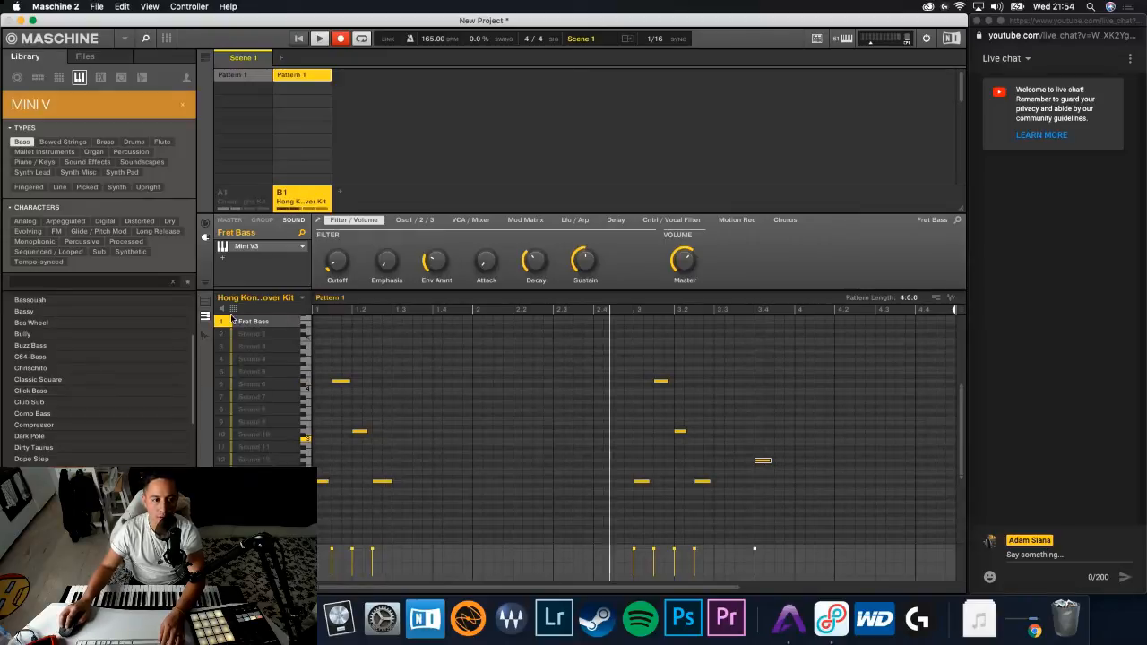
{"action": "right_click", "coordinate": [217, 323]}
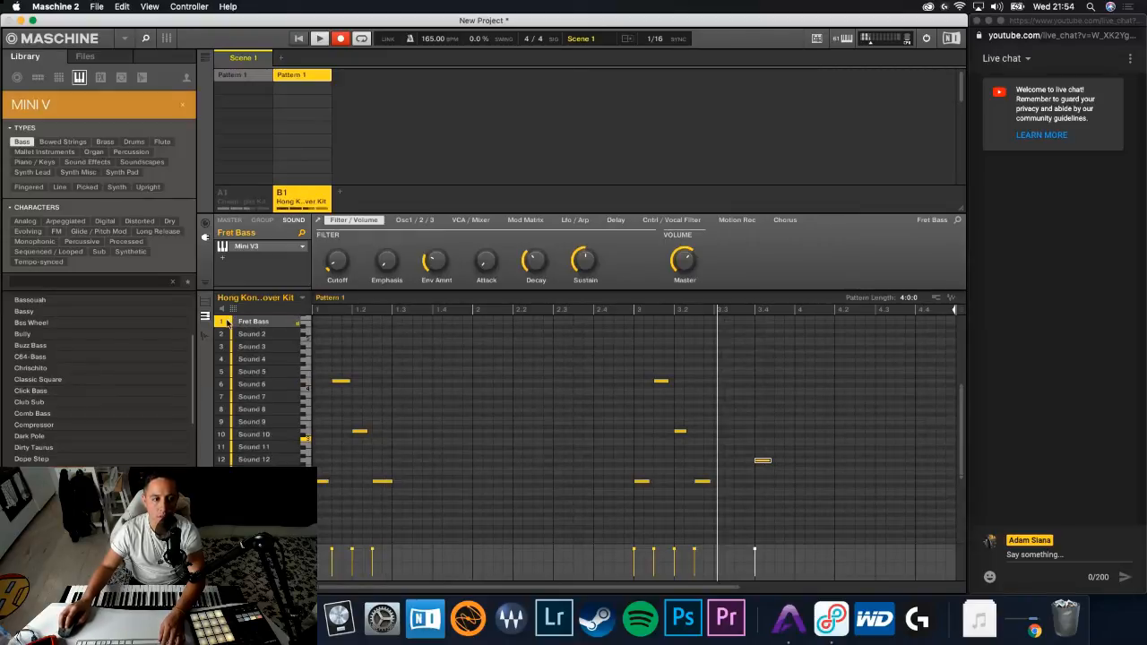
{"action": "right_click", "coordinate": [223, 196]}
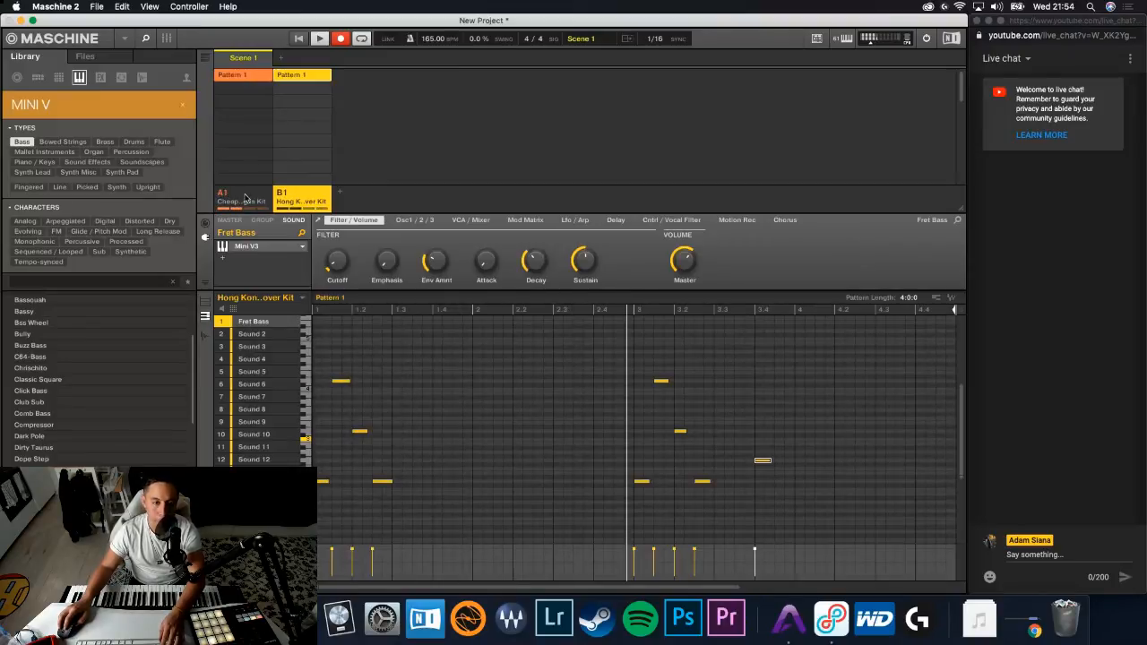
- Trim the quiet beginning of the Snare CheapLaughs 2 sample by moving its play start to 789, and return to the pattern
{"action": "left_click", "coordinate": [245, 197]}
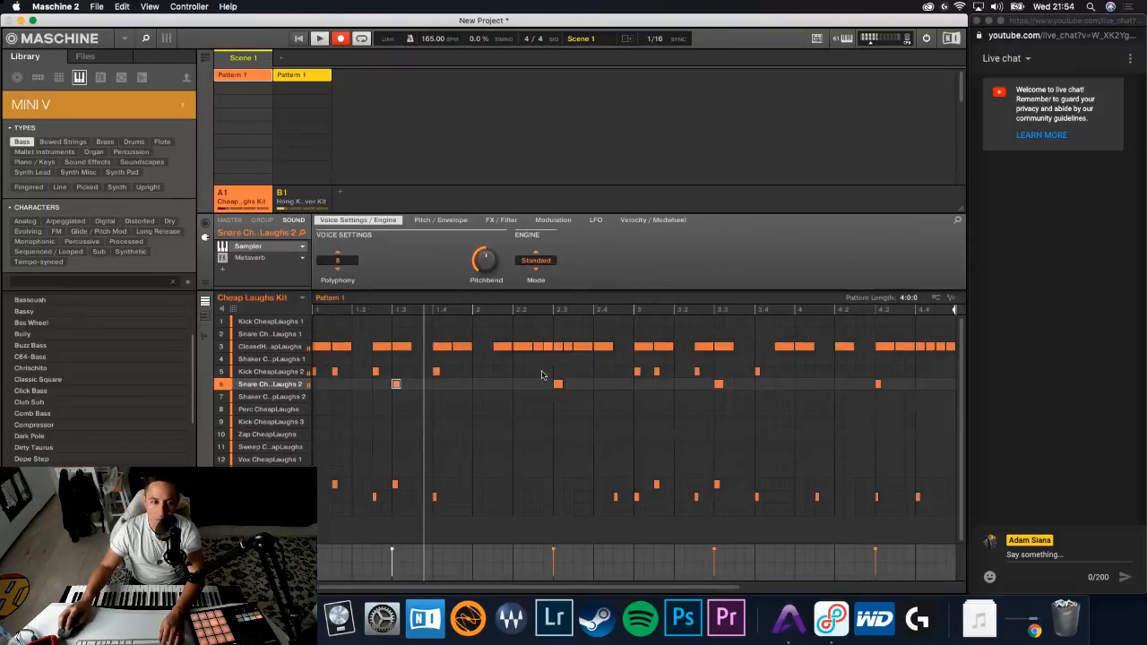
{"action": "left_click", "coordinate": [206, 334]}
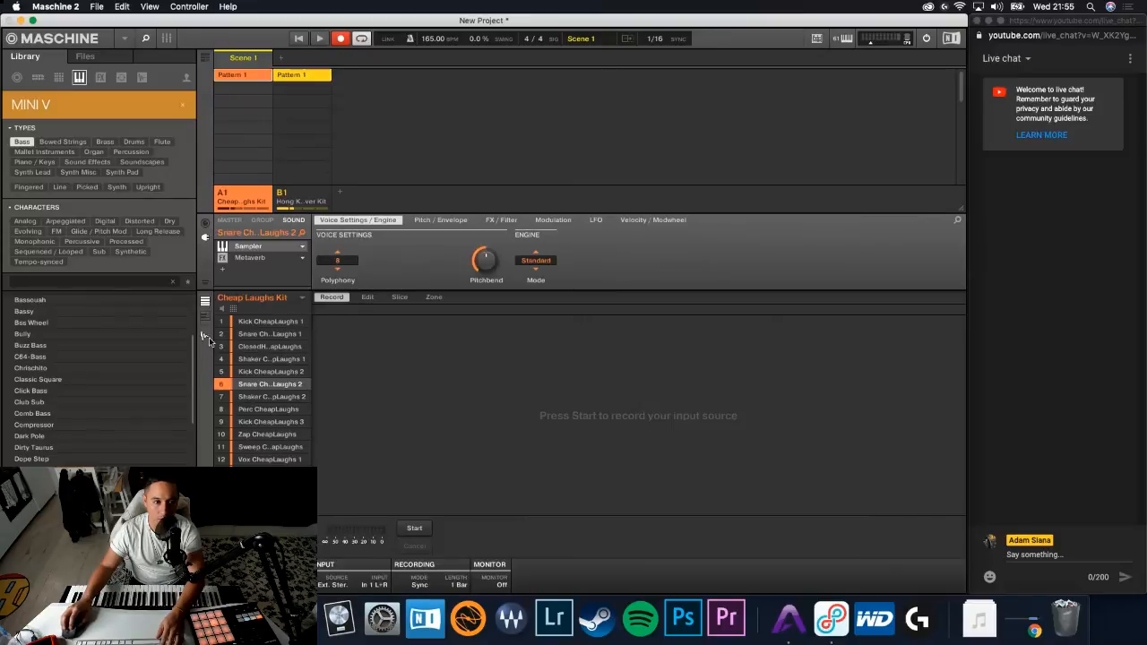
{"action": "left_click", "coordinate": [367, 297]}
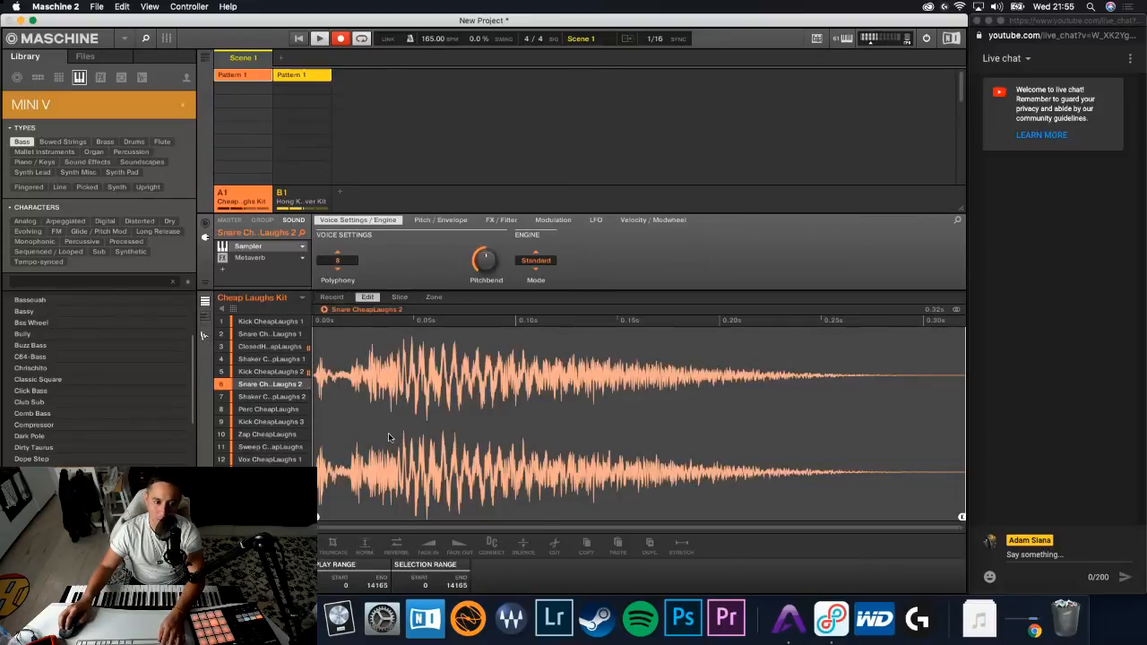
{"action": "left_click_drag", "start_coordinate": [318, 517], "coordinate": [350, 516]}
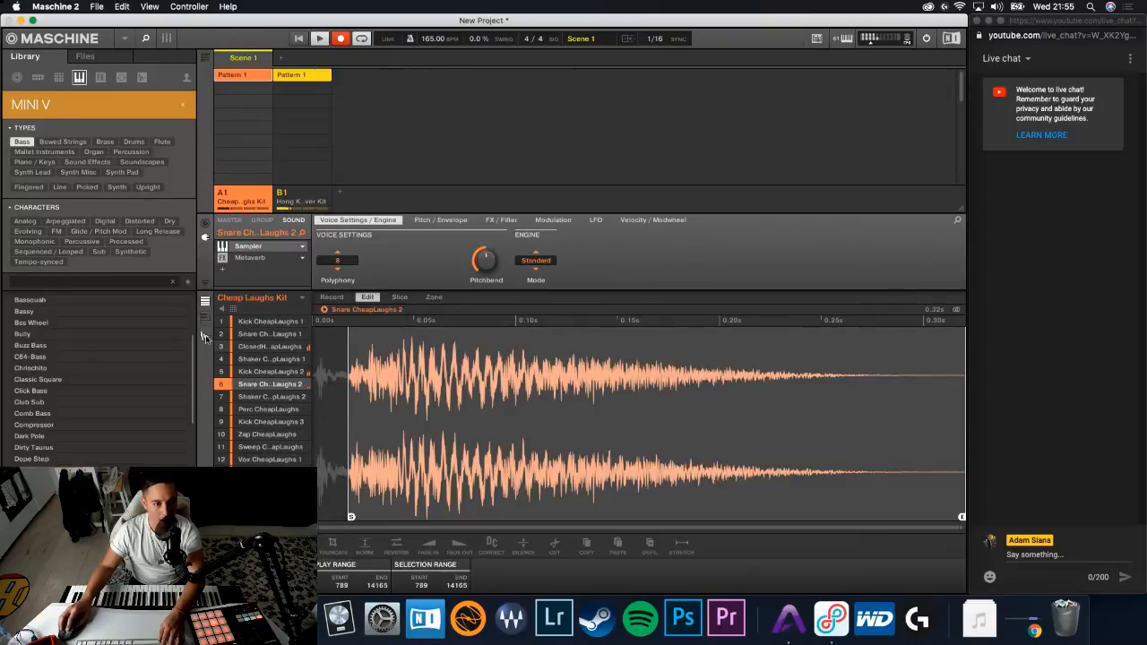
{"action": "left_click", "coordinate": [204, 337]}
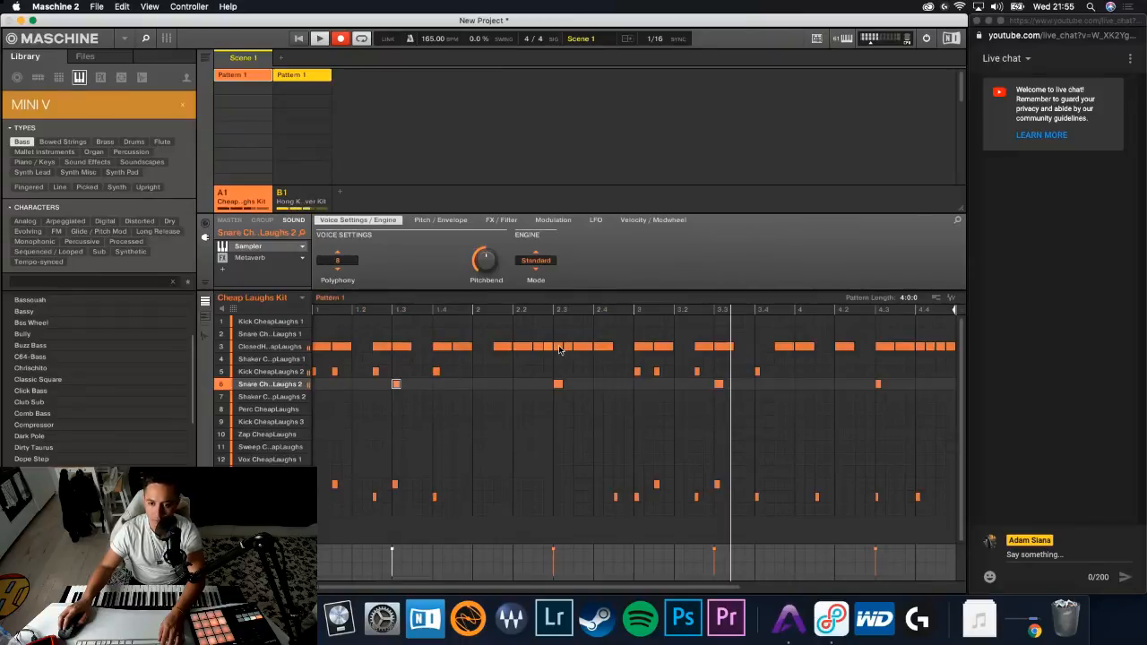
- Add a new group C1 and reset the library's Mini V filter to show all instruments
{"action": "left_click", "coordinate": [322, 197]}
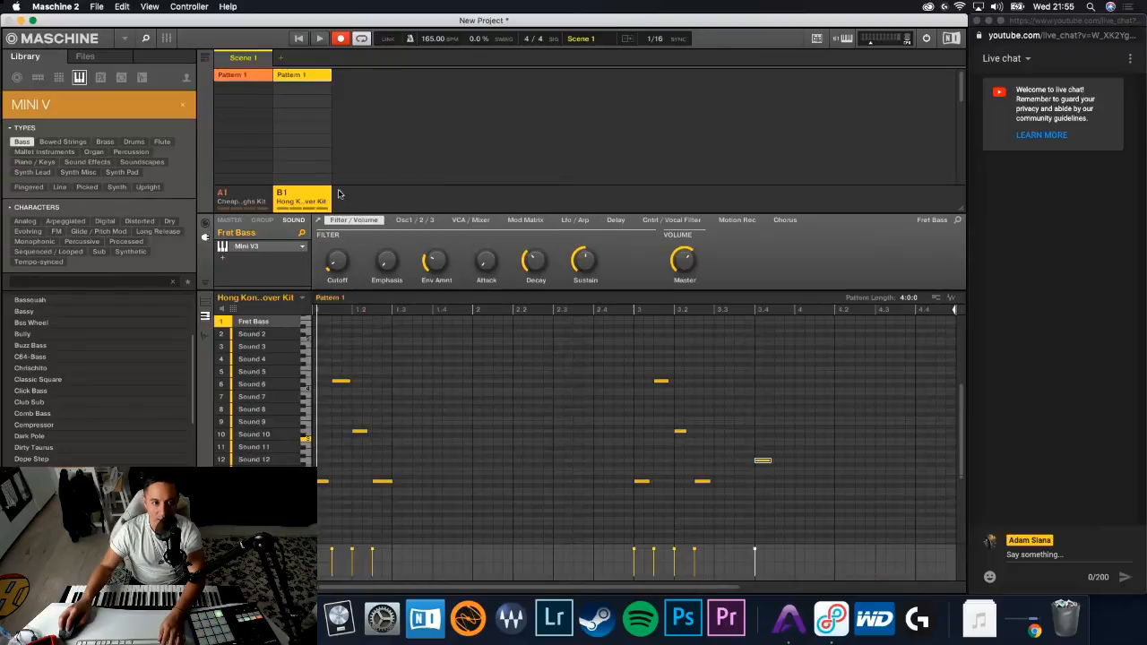
{"action": "left_click", "coordinate": [342, 193]}
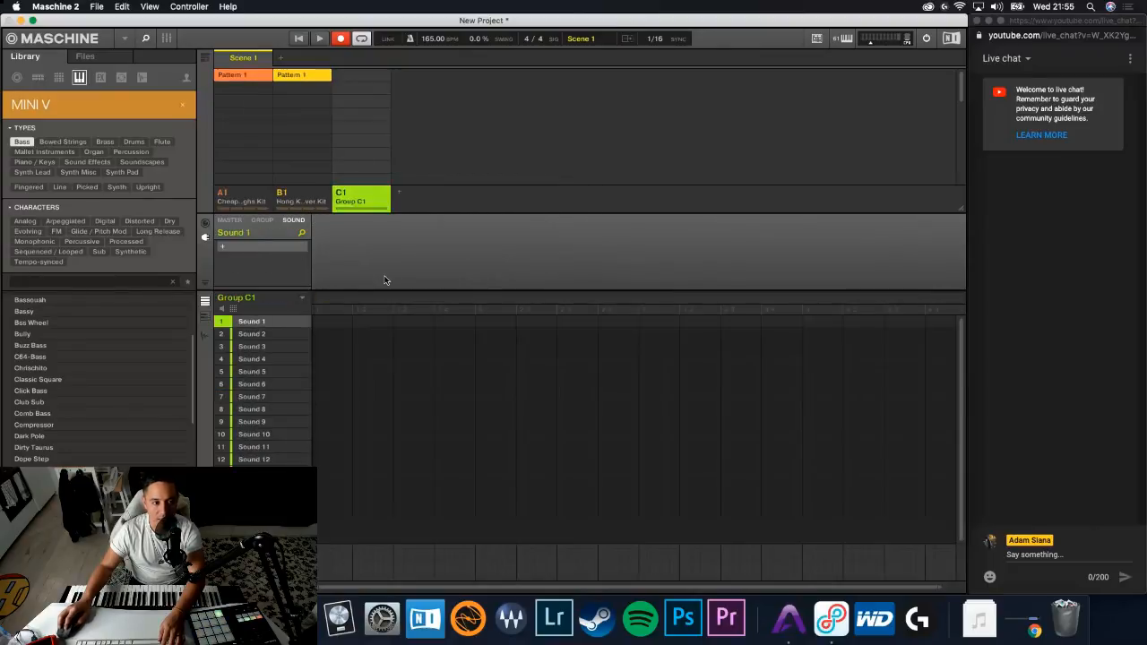
{"action": "left_click", "coordinate": [182, 104]}
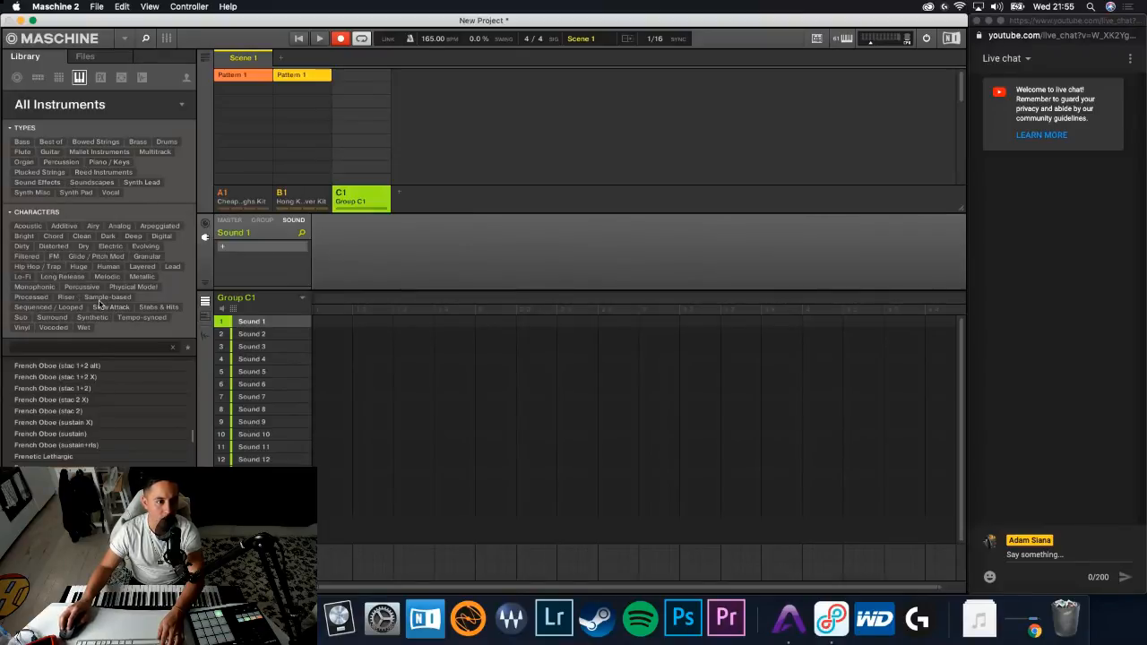
- Browse Plucked Strings presets by character, filter them by Synthetic, and load Haiku on the first sound of group C1
{"action": "left_click", "coordinate": [50, 172]}
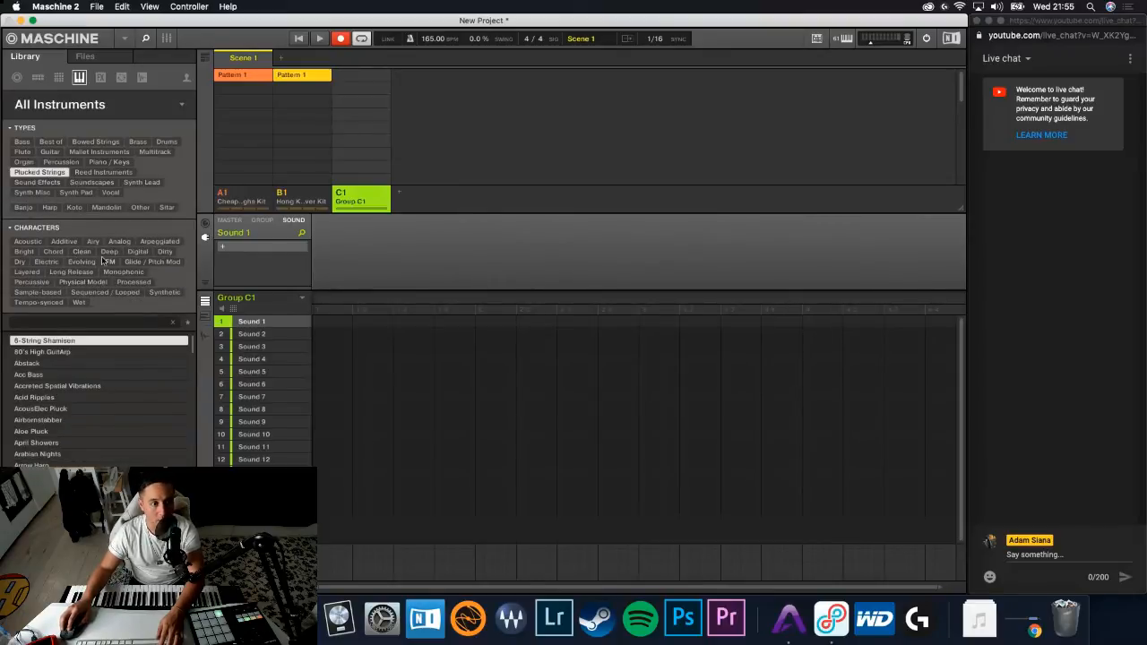
{"action": "left_click", "coordinate": [81, 252]}
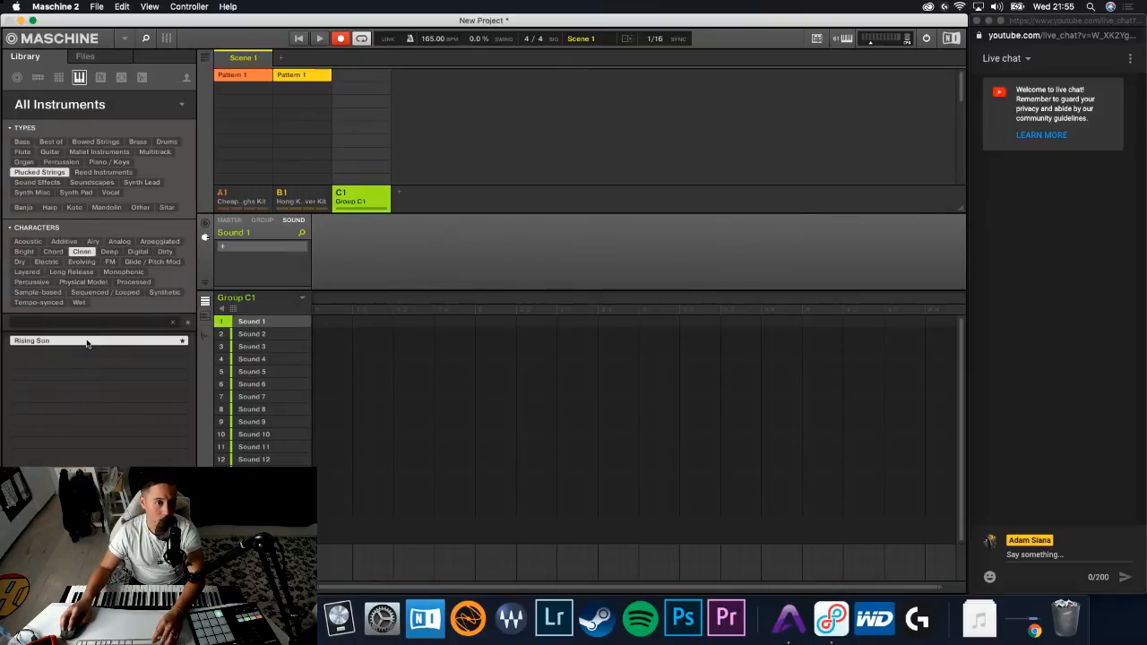
{"action": "left_click", "coordinate": [82, 252]}
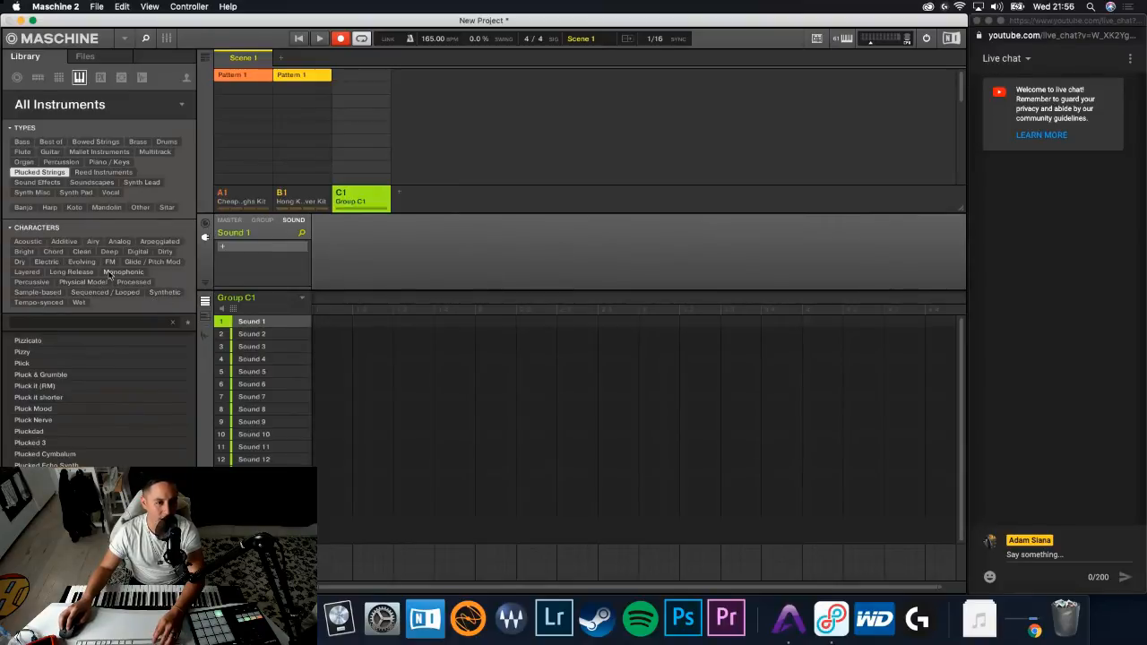
{"action": "left_click", "coordinate": [28, 252]}
{"action": "left_click", "coordinate": [78, 363]}
{"action": "left_click", "coordinate": [79, 352]}
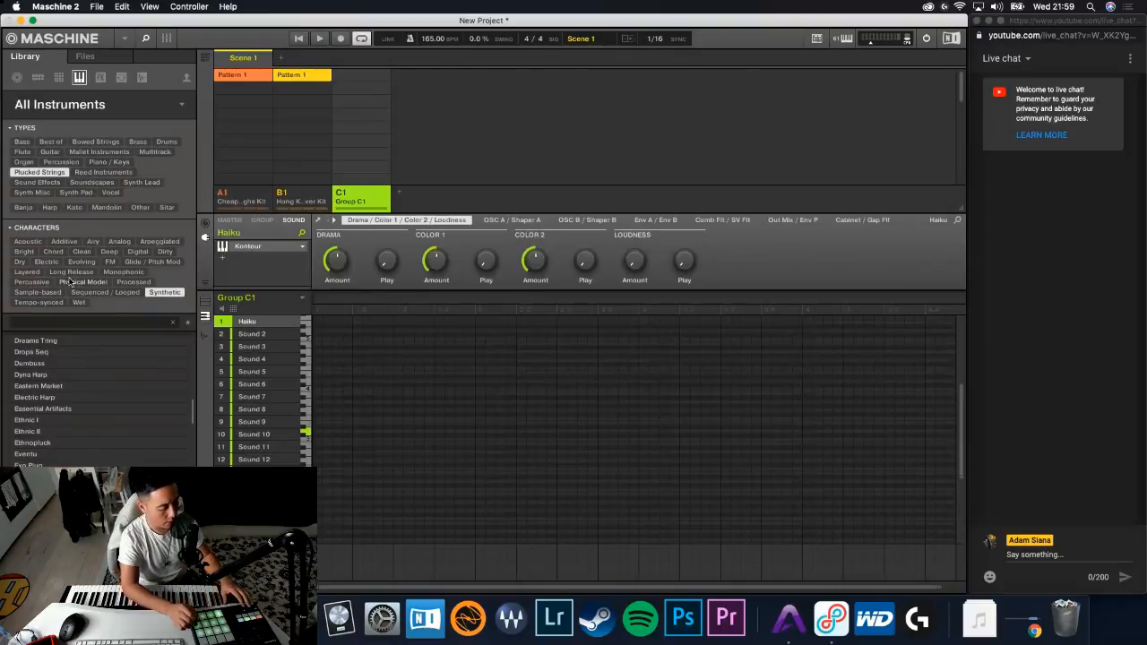
- Record a Haiku chord pattern in group C1 and shift the chord just before 2.4 slightly earlier
{"action": "key", "text": "space"}
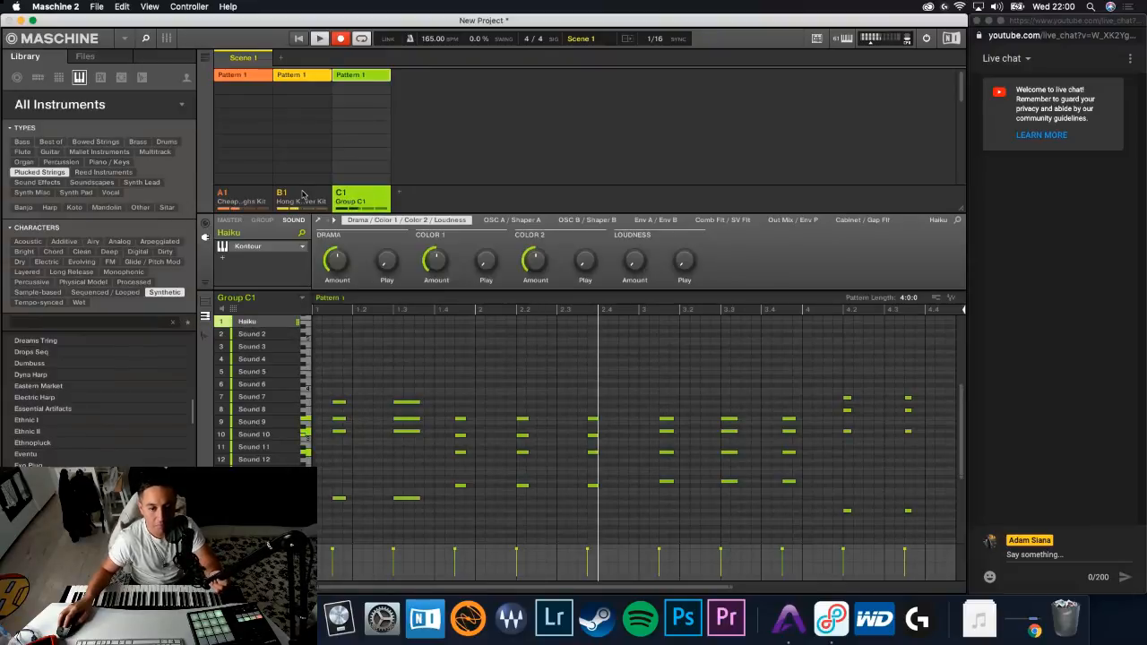
{"action": "left_click_drag", "start_coordinate": [610, 506], "coordinate": [563, 364]}
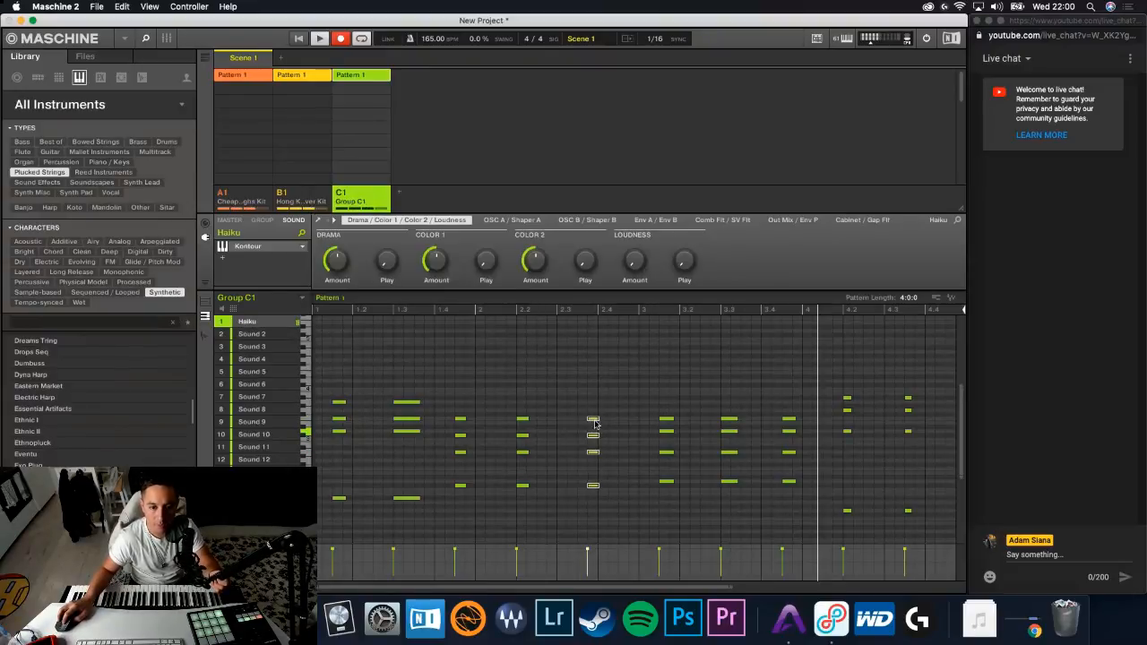
{"action": "left_click_drag", "start_coordinate": [593, 421], "coordinate": [583, 421]}
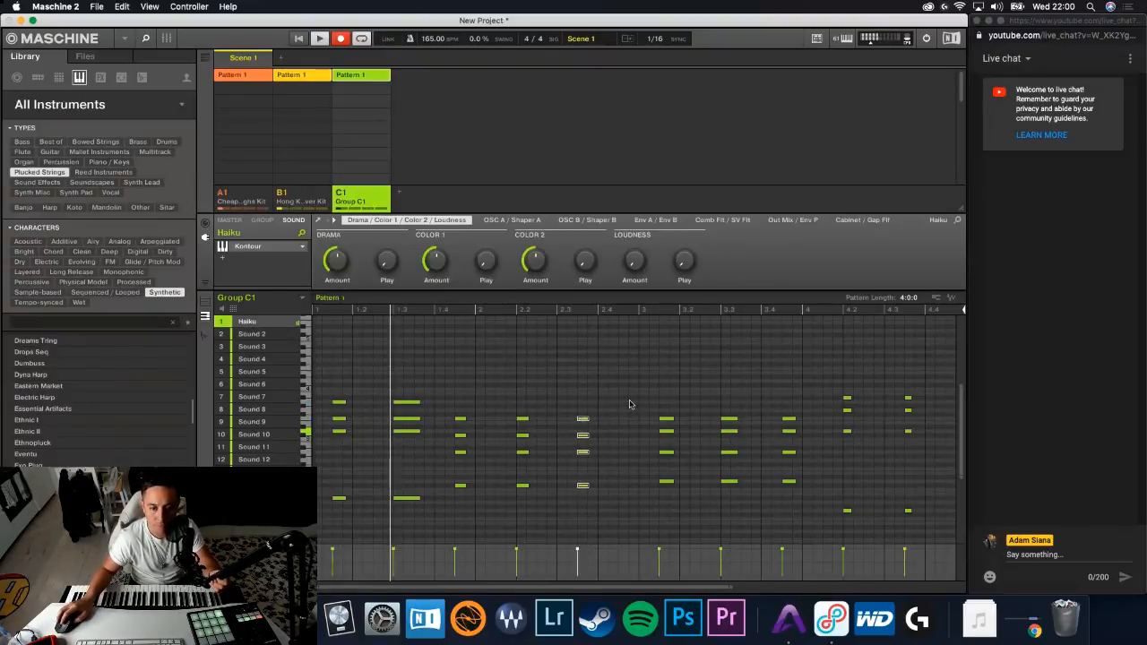